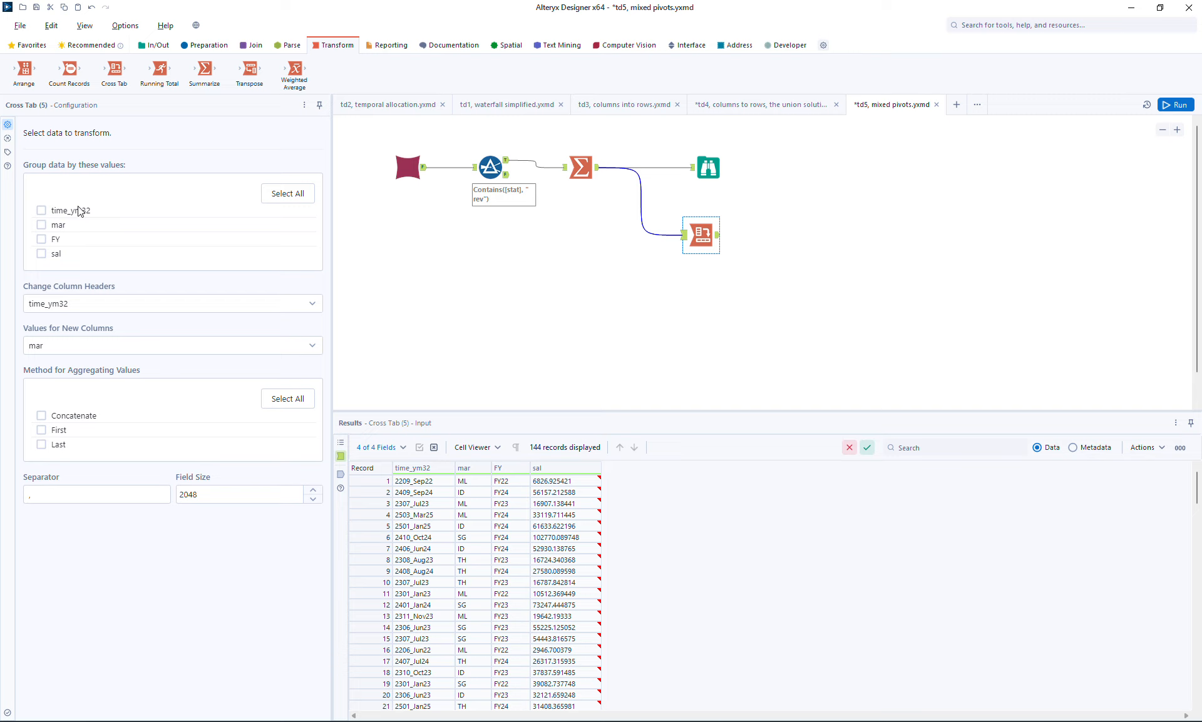
# - Configure the Cross Tab to group by mar, with time_ym32 as column headers and sal summed as values, and run the workflow
pyautogui.click(77, 306)
pyautogui.click(78, 330)
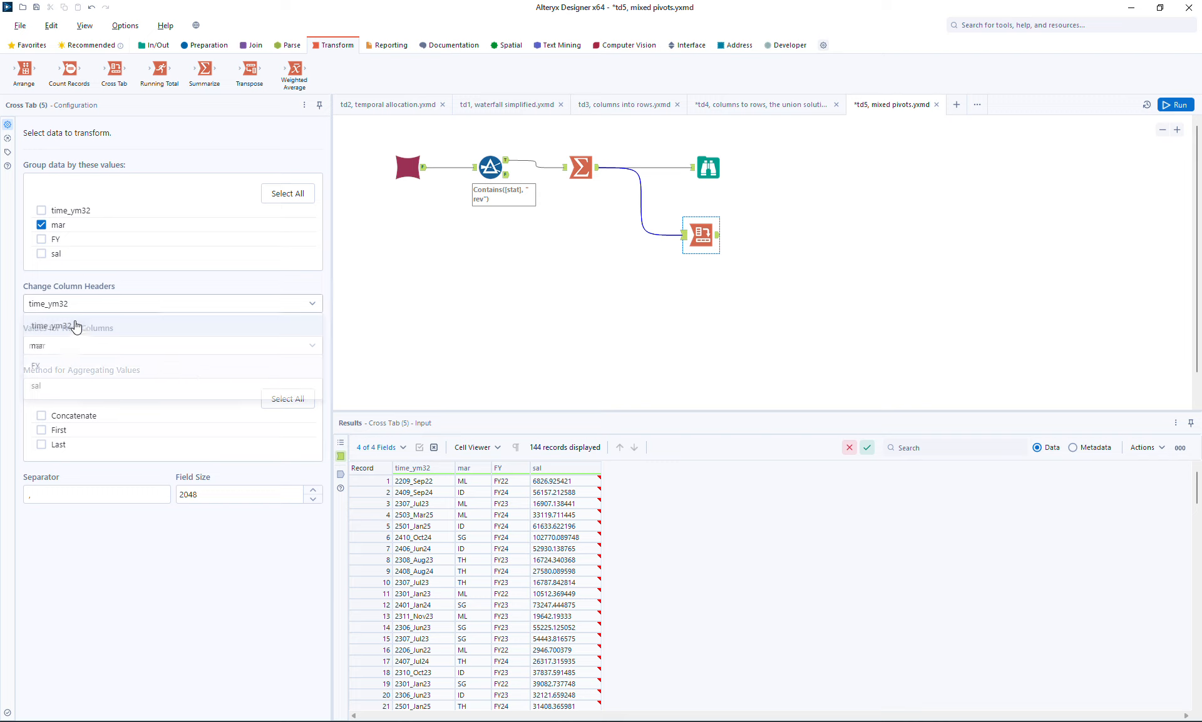
pyautogui.click(69, 341)
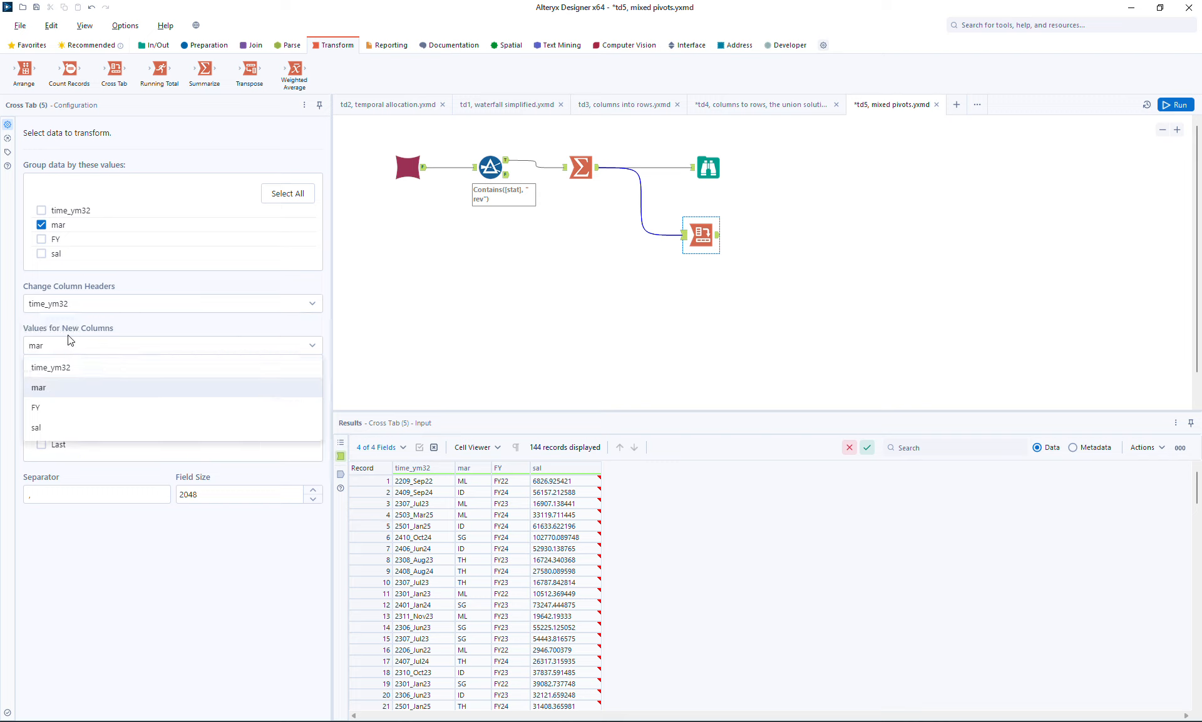
pyautogui.click(73, 427)
pyautogui.click(53, 417)
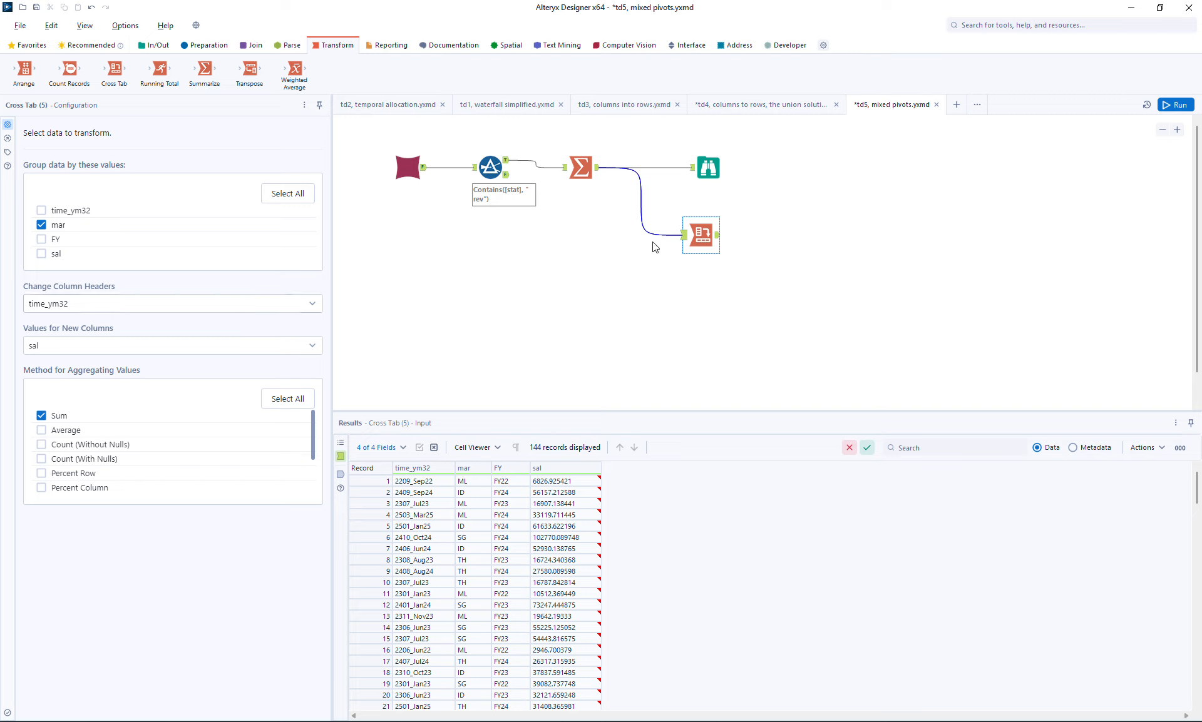
pyautogui.click(1176, 105)
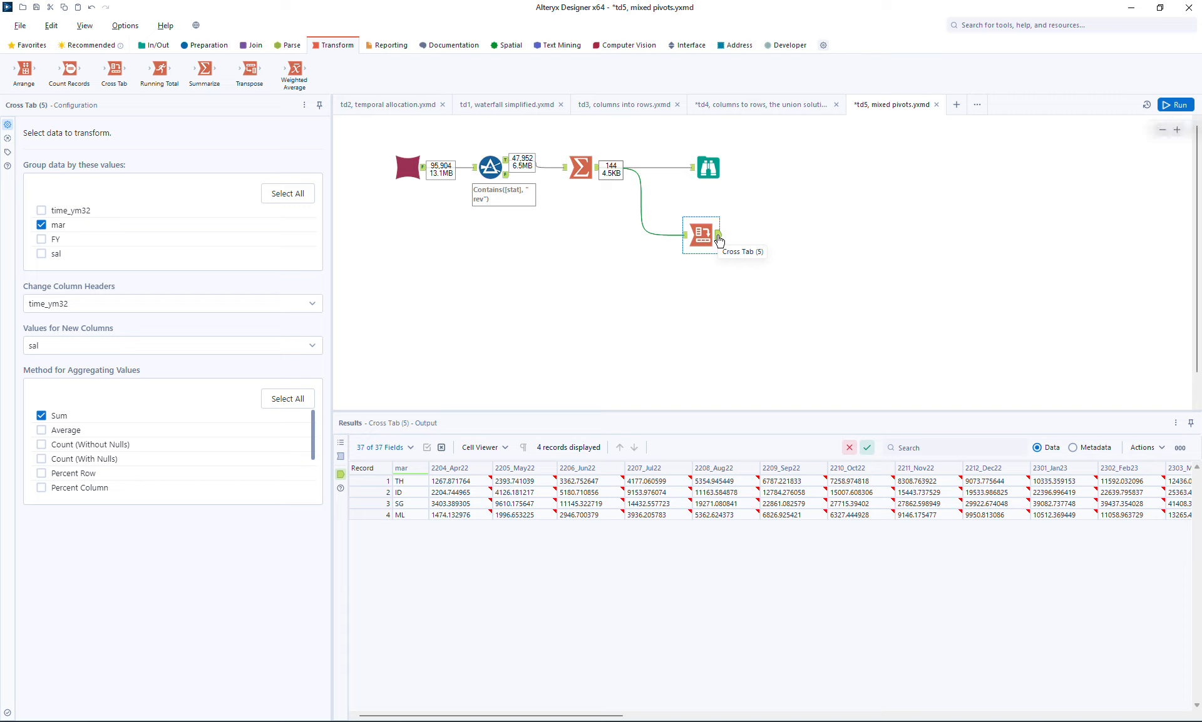
# - Add a Sort tool after the Cross Tab, sorting by mar in ascending order, and run the workflow
pyautogui.click(199, 45)
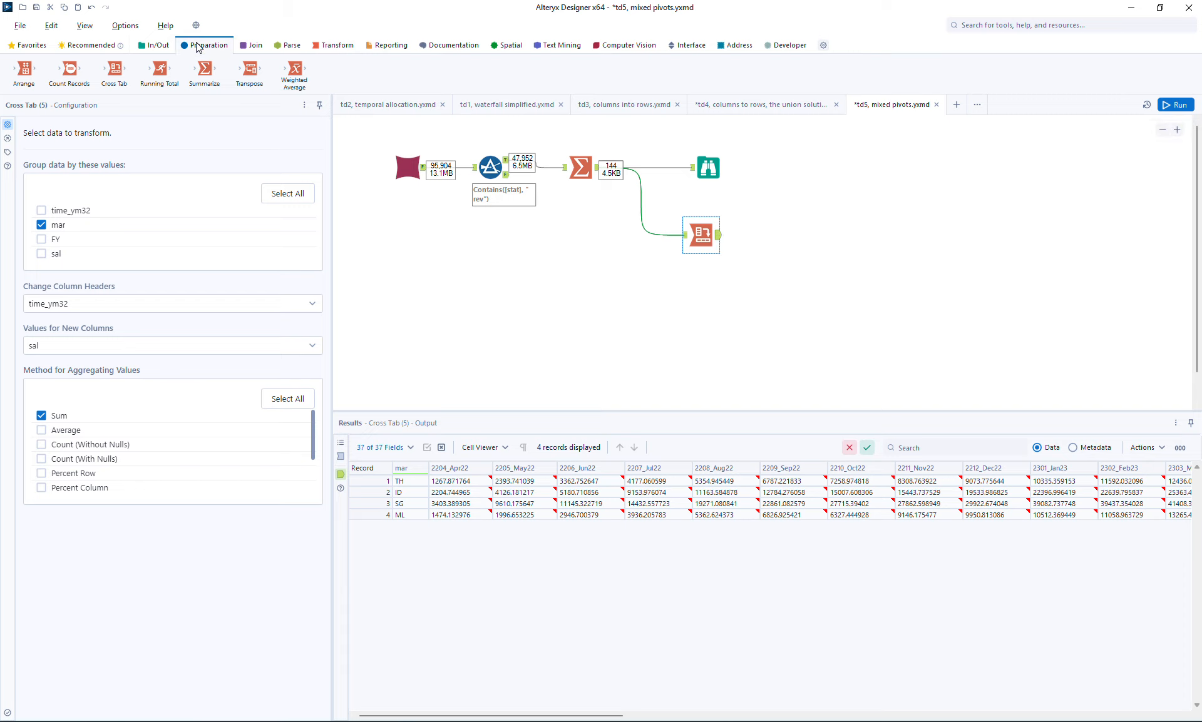
pyautogui.moveTo(745, 70); pyautogui.dragTo(765, 226)
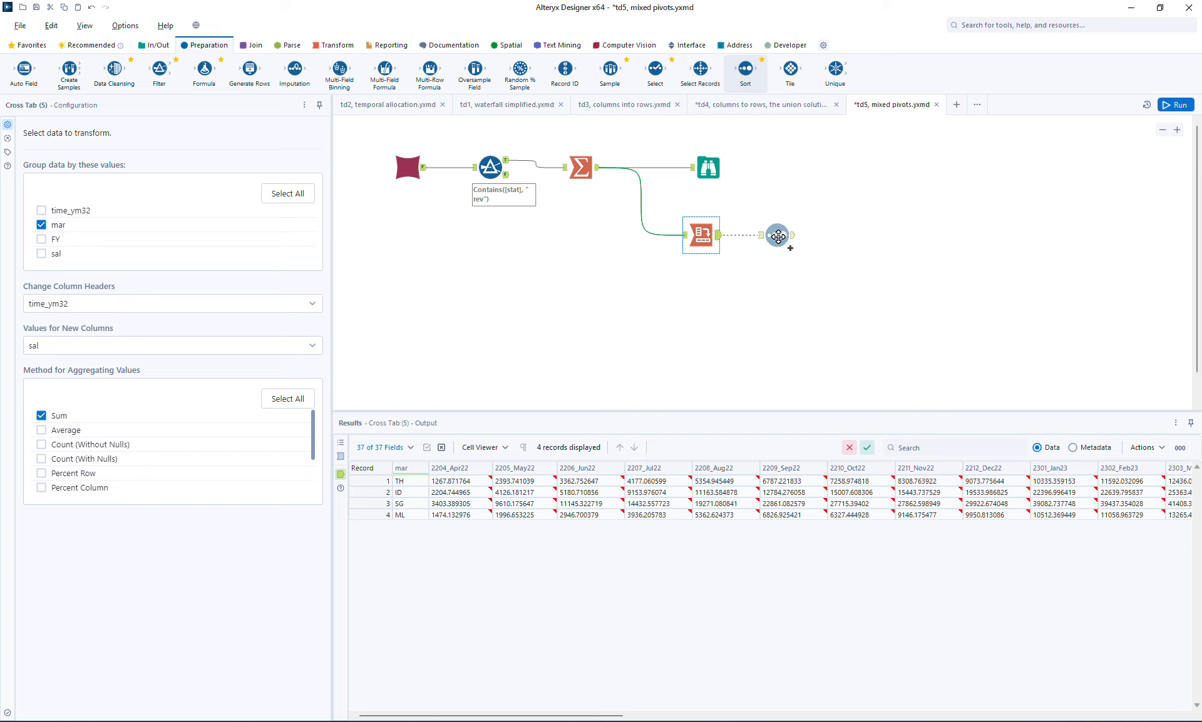
pyautogui.click(62, 194)
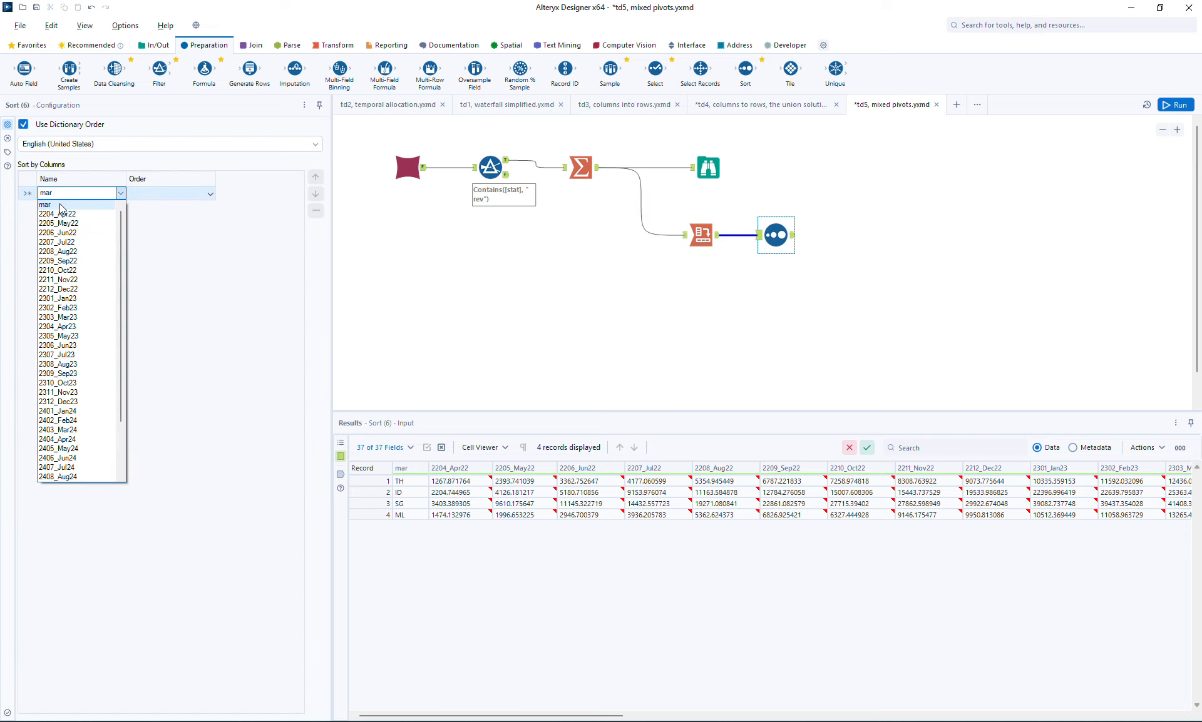
pyautogui.click(63, 207)
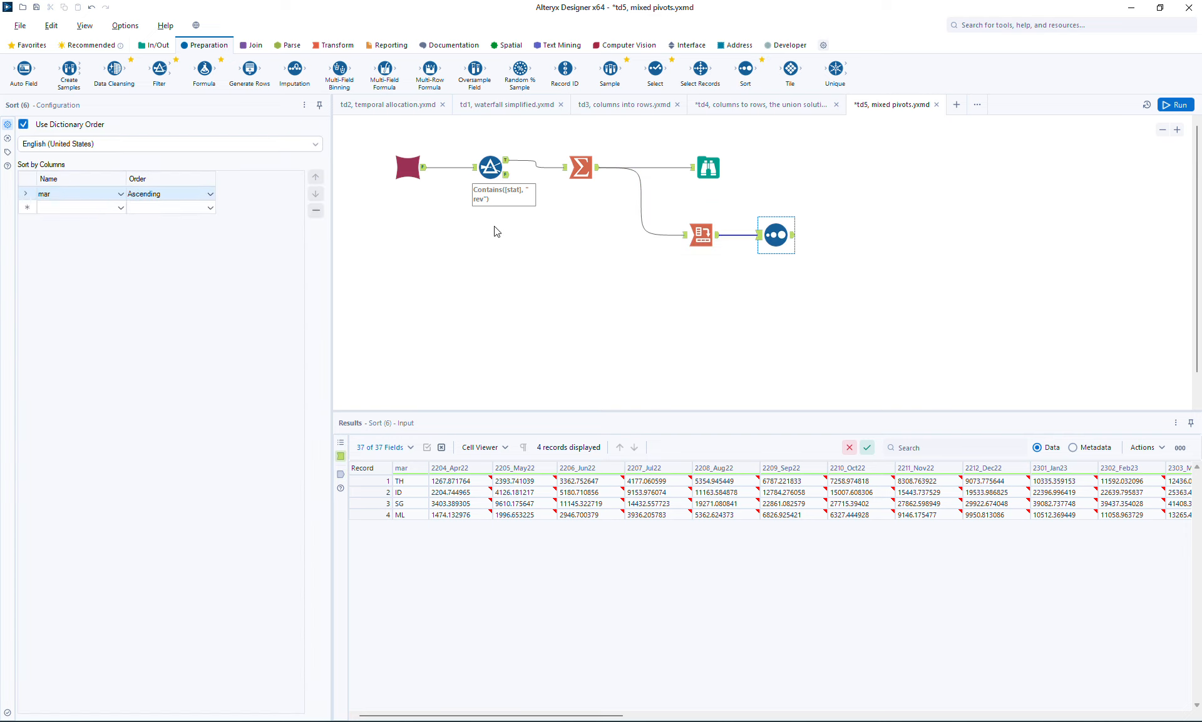
pyautogui.click(1178, 104)
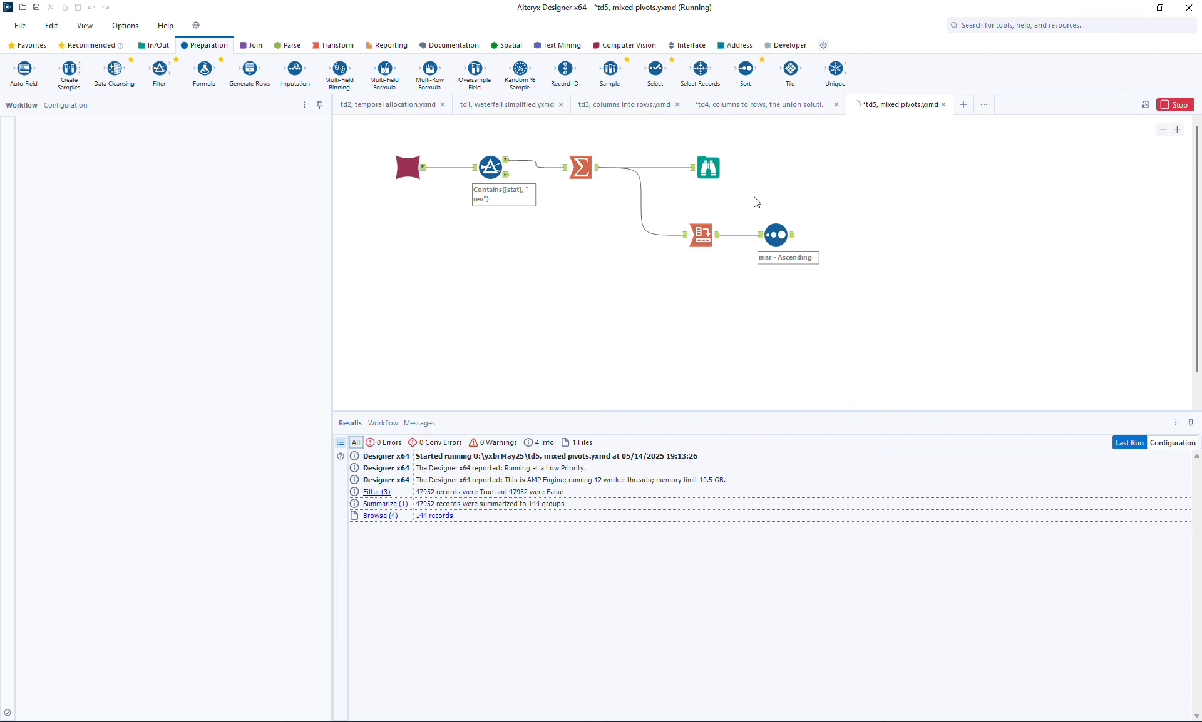
# - Duplicate the Cross Tab and Sort pair below the original and connect the Summarize output to the copied Cross Tab
pyautogui.moveTo(658, 212); pyautogui.dragTo(824, 286)
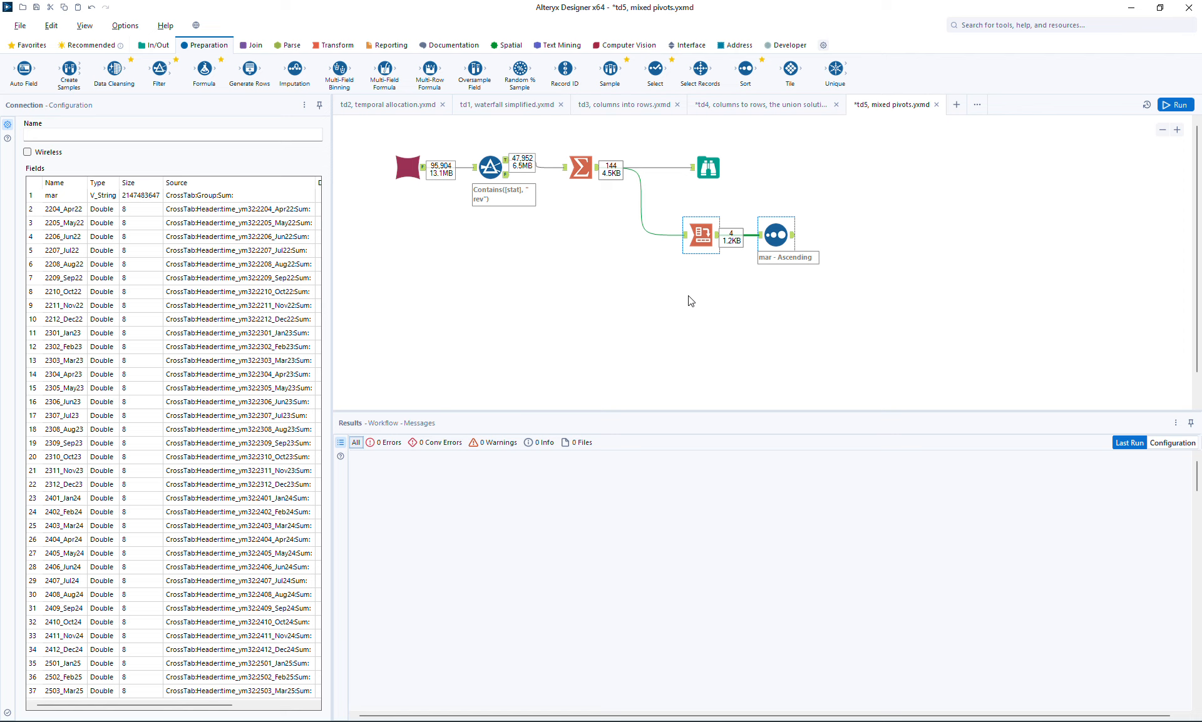
pyautogui.hotkey('ctrl', 'v')
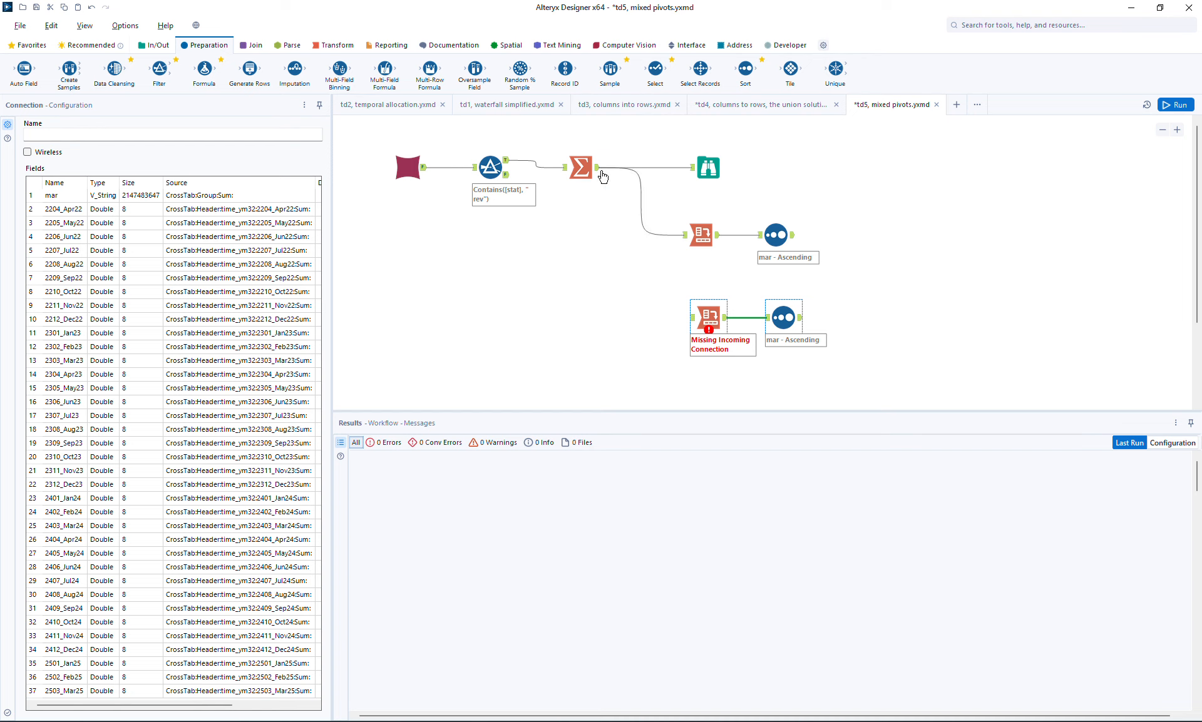
pyautogui.moveTo(598, 172); pyautogui.dragTo(706, 316)
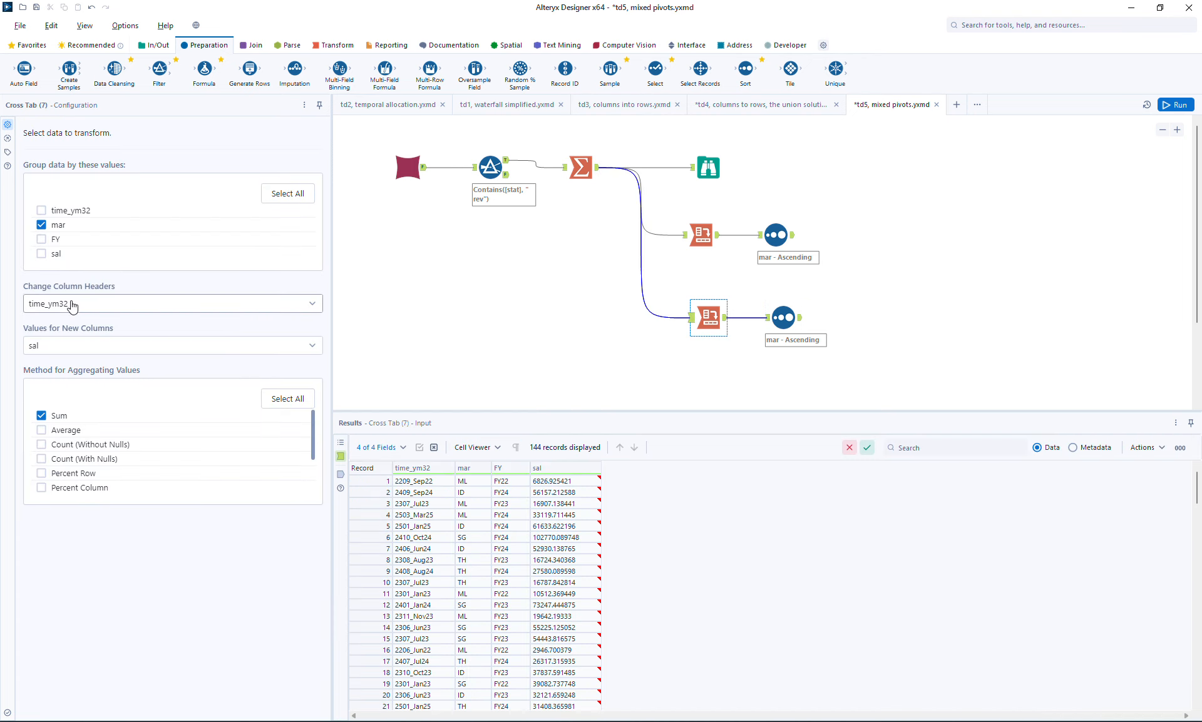
# - Set the copied Cross Tab's column headers to FY and run the workflow to inspect both Sort outputs
pyautogui.click(72, 305)
pyautogui.click(46, 369)
pyautogui.click(1179, 105)
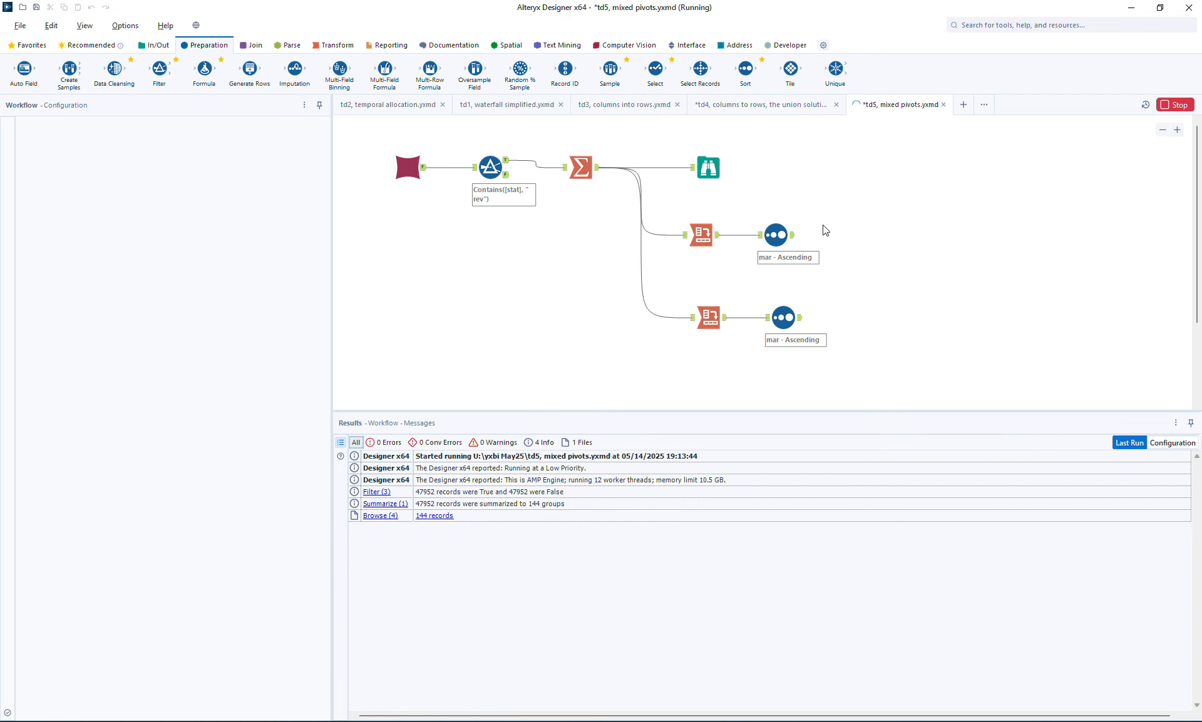
pyautogui.click(793, 238)
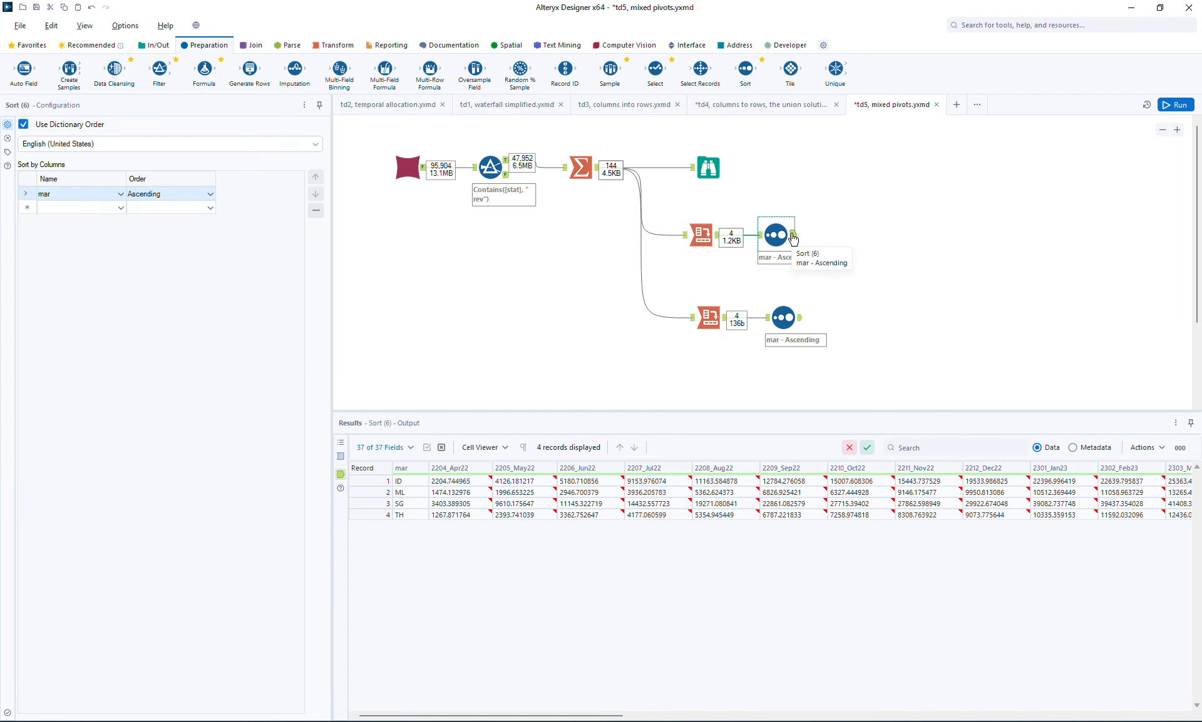
pyautogui.click(798, 319)
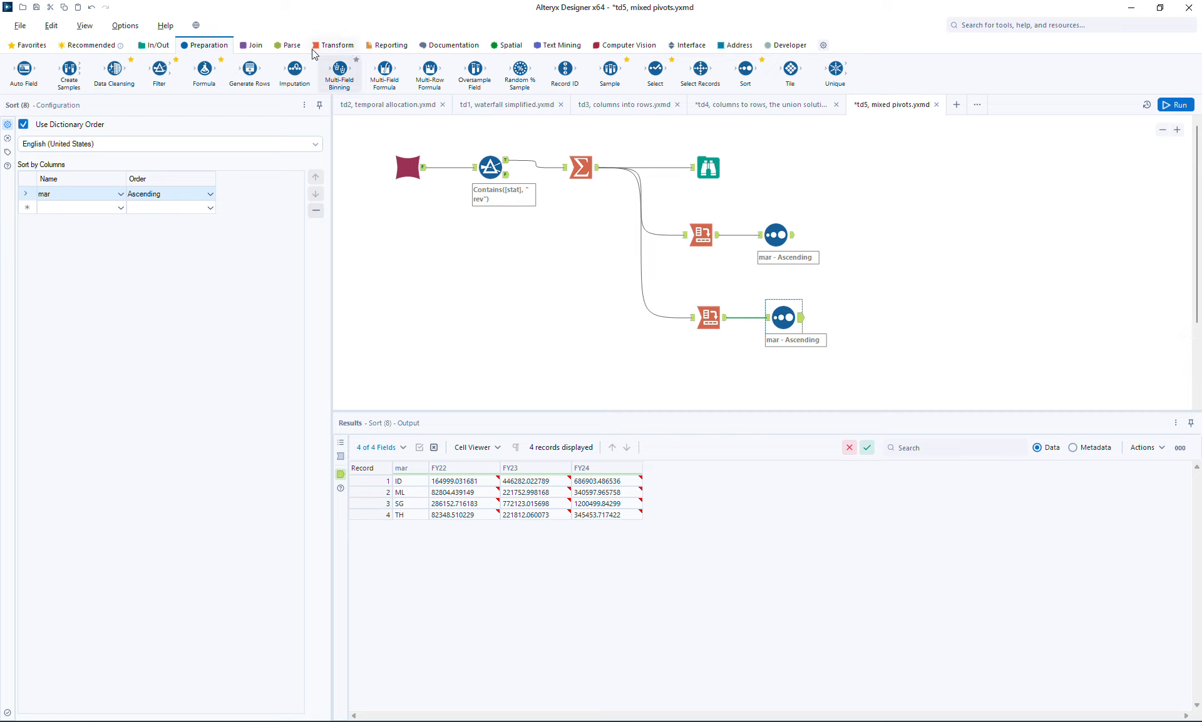
# - Add a Join tool fed by the monthly Sort on the left input and the FY Sort on the right, matching on mar
pyautogui.click(251, 45)
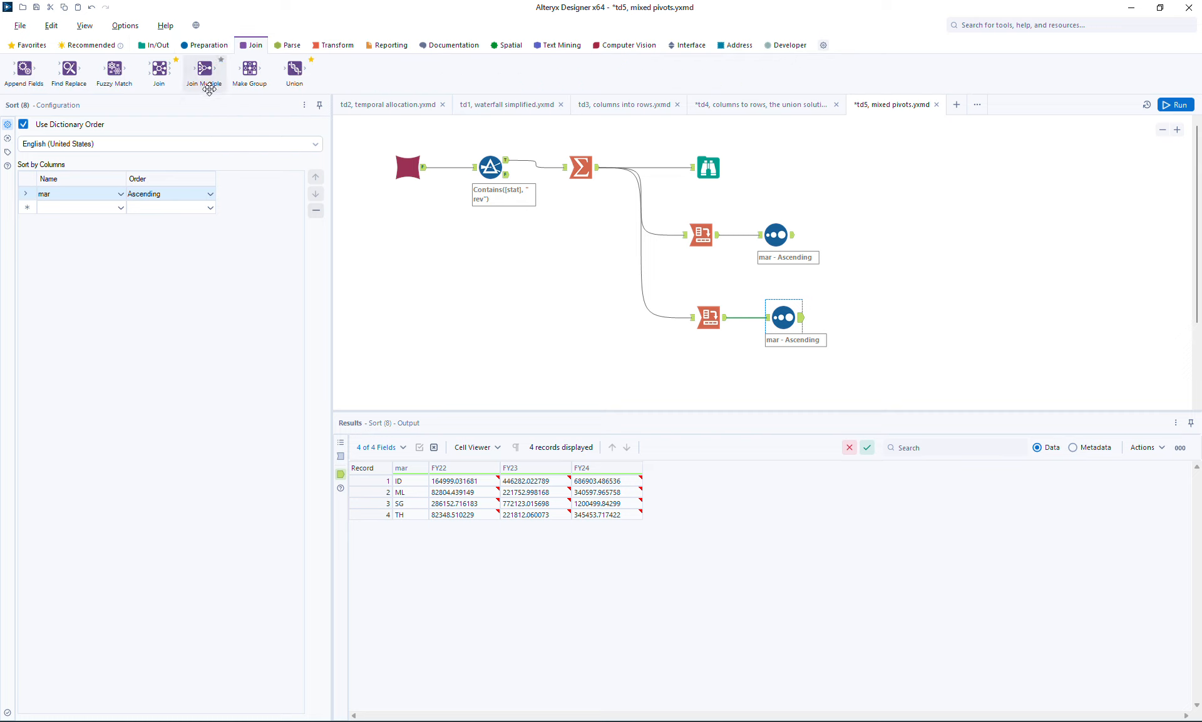
pyautogui.moveTo(159, 69); pyautogui.dragTo(874, 253)
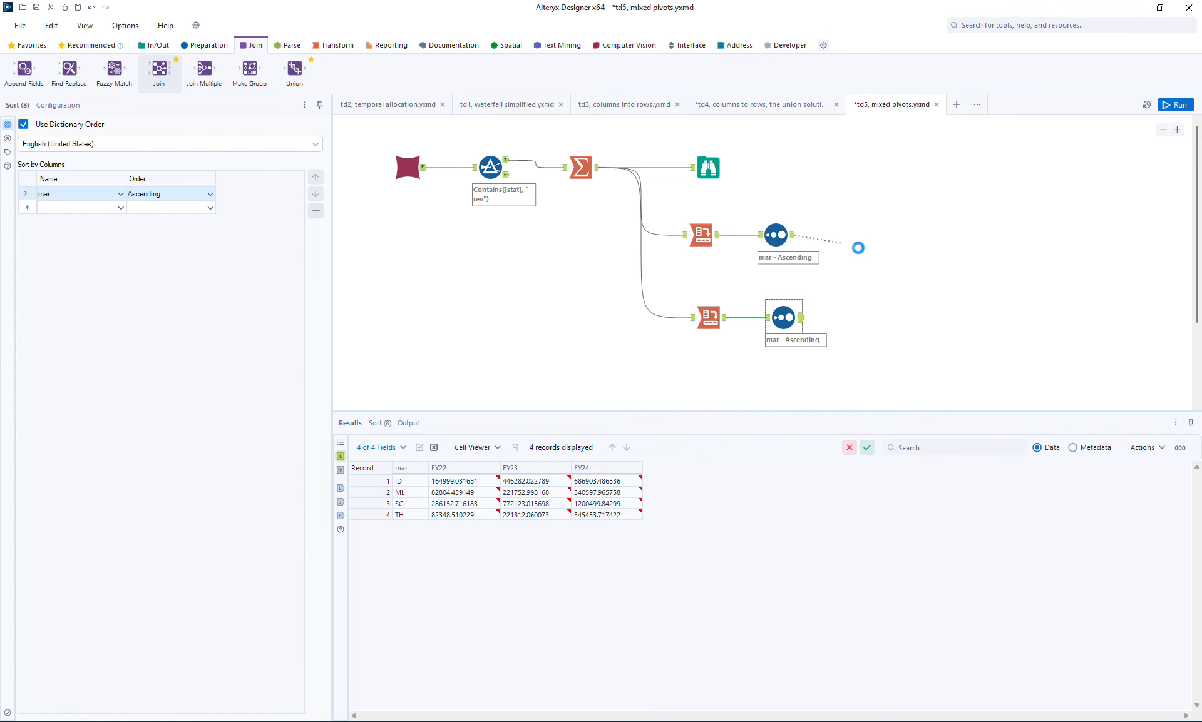
pyautogui.moveTo(801, 318); pyautogui.dragTo(872, 272)
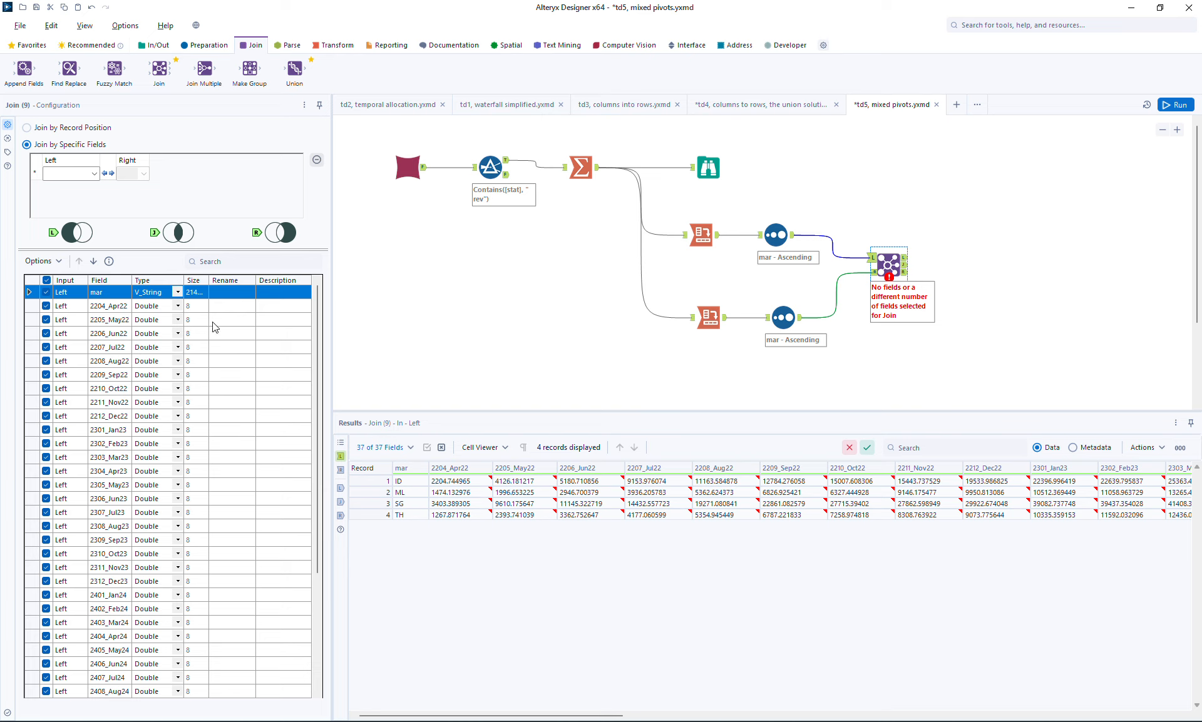
pyautogui.click(70, 174)
pyautogui.click(69, 188)
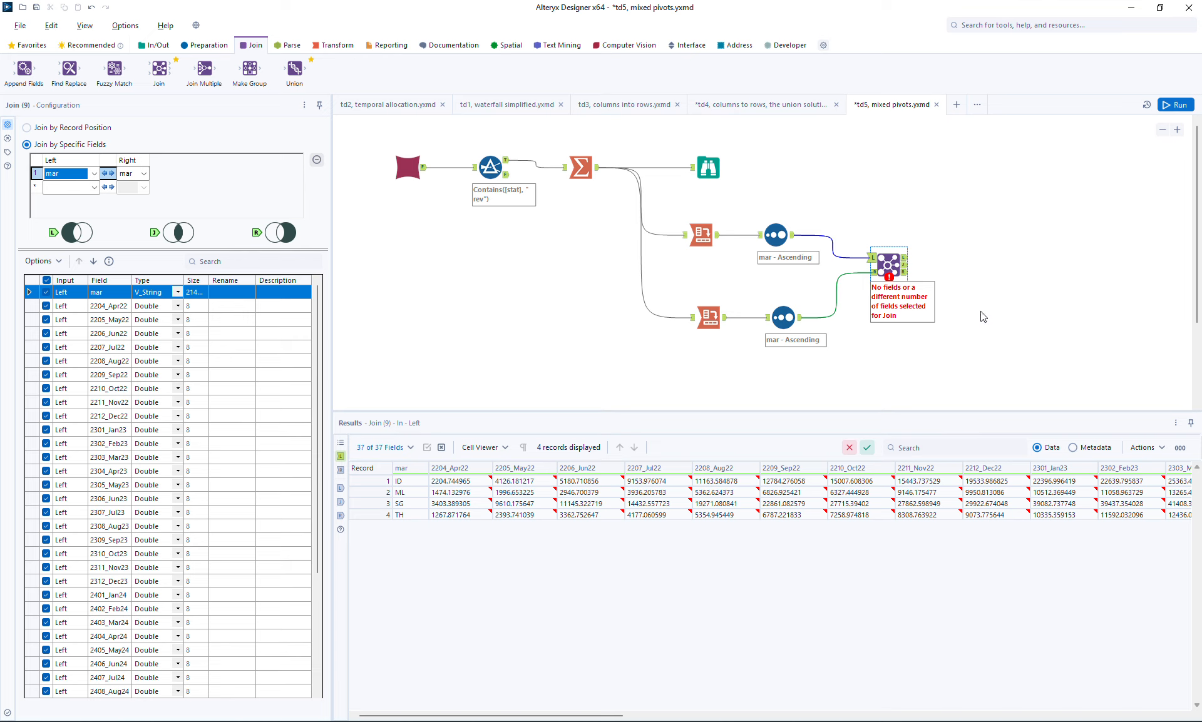
pyautogui.moveTo(315, 472); pyautogui.dragTo(317, 583)
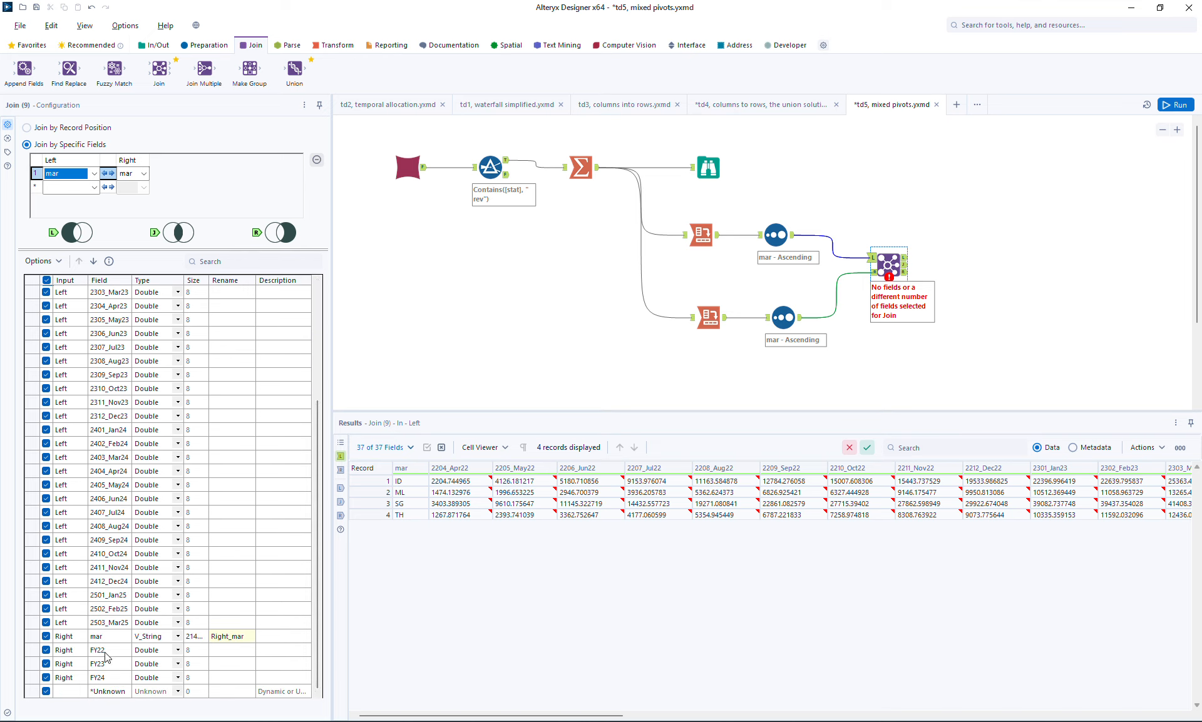
pyautogui.click(883, 261)
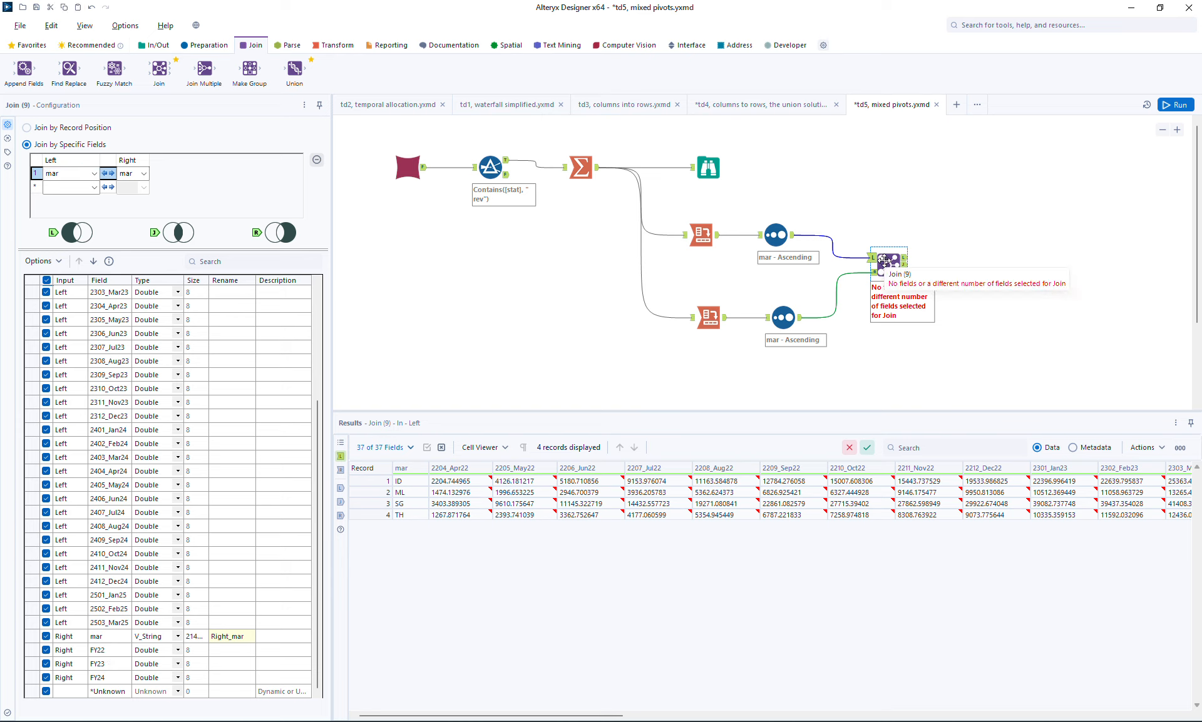
# - Swap the Join inputs so the FY Sort feeds the left and the monthly Sort feeds the right
pyautogui.moveTo(843, 244); pyautogui.dragTo(855, 284)
pyautogui.press('Delete')
pyautogui.moveTo(792, 236); pyautogui.dragTo(883, 274)
pyautogui.moveTo(799, 318); pyautogui.dragTo(879, 257)
pyautogui.click(888, 266)
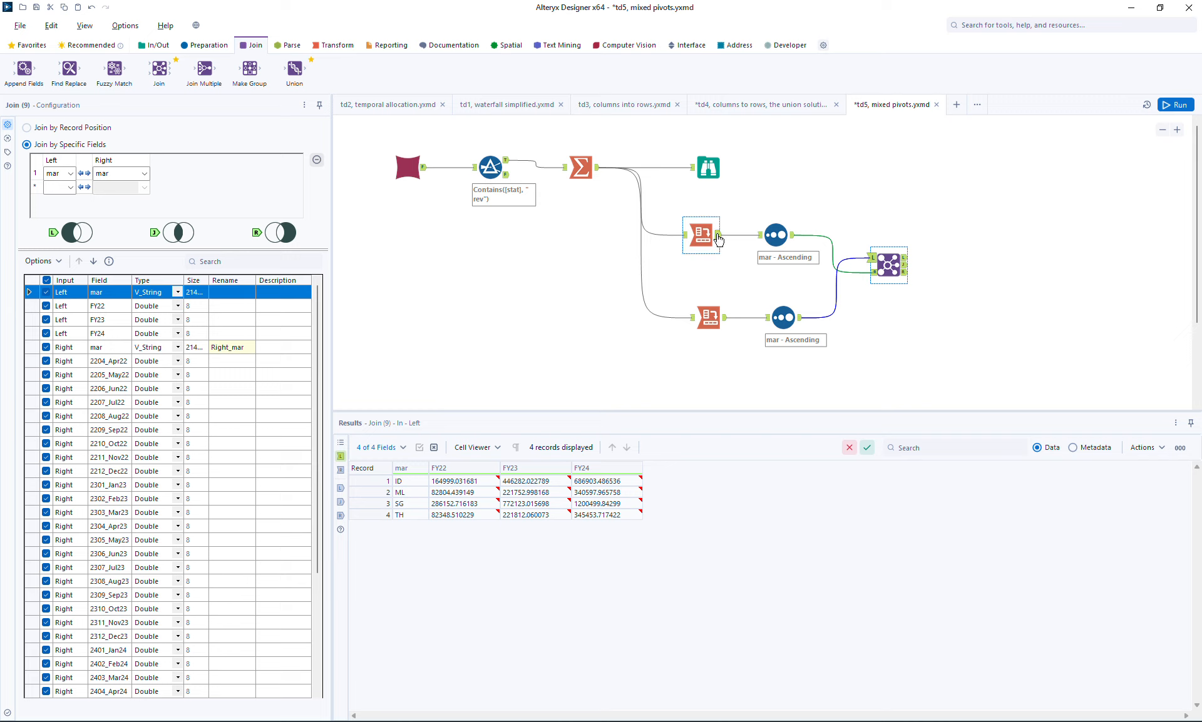
# - Rearrange the canvas so the FY Cross Tab and Sort branch sits above the monthly branch
pyautogui.moveTo(676, 208); pyautogui.dragTo(822, 290)
pyautogui.moveTo(788, 251); pyautogui.dragTo(802, 379)
pyautogui.moveTo(686, 283); pyautogui.dragTo(807, 400)
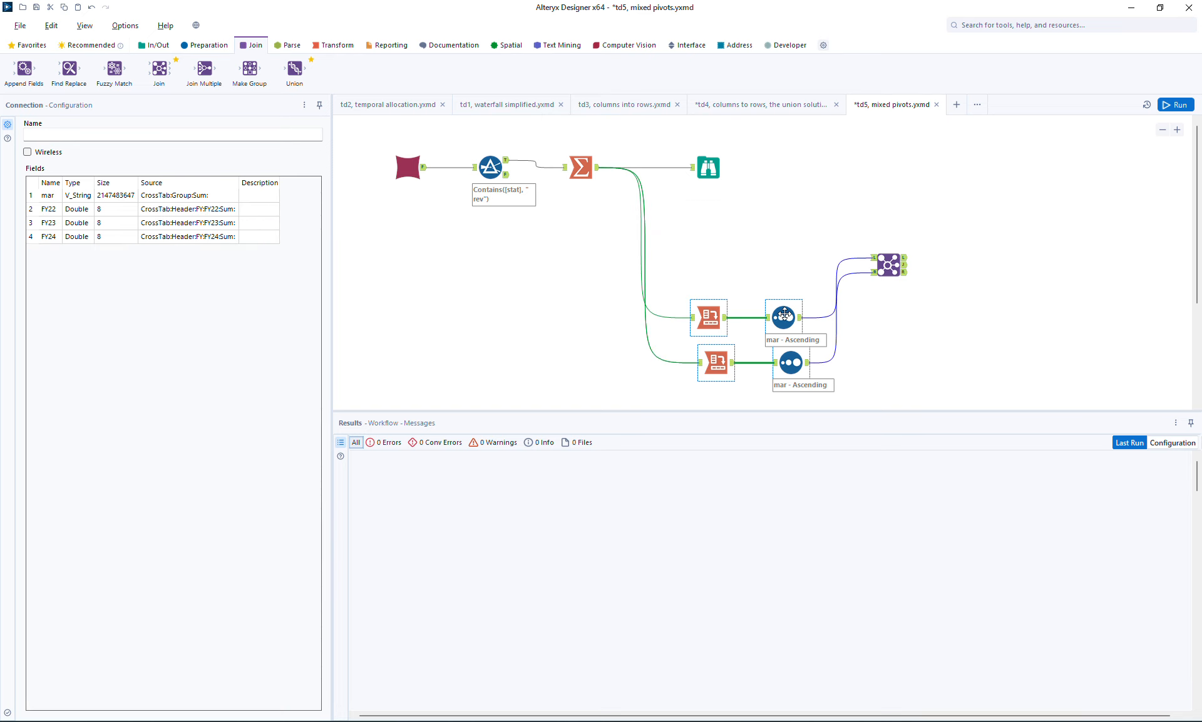
pyautogui.moveTo(784, 319); pyautogui.dragTo(777, 244)
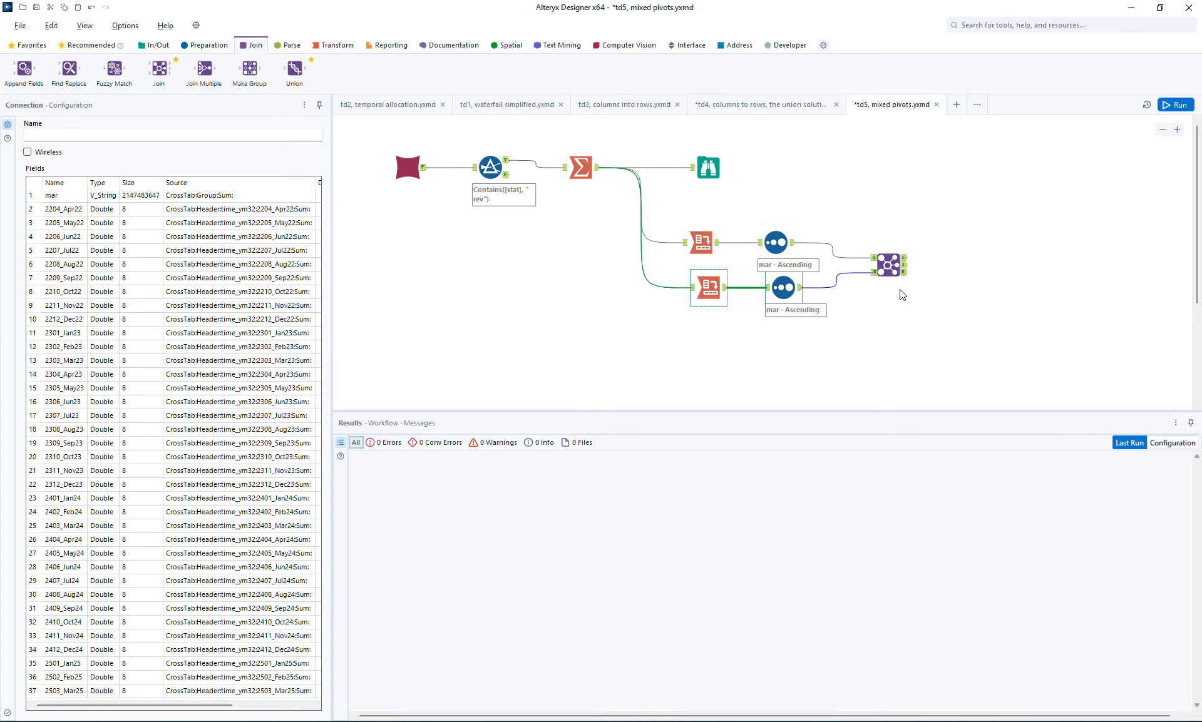
# - Run the workflow and compare the record order of the FY Sort output with the joined output
pyautogui.click(889, 265)
pyautogui.click(1180, 105)
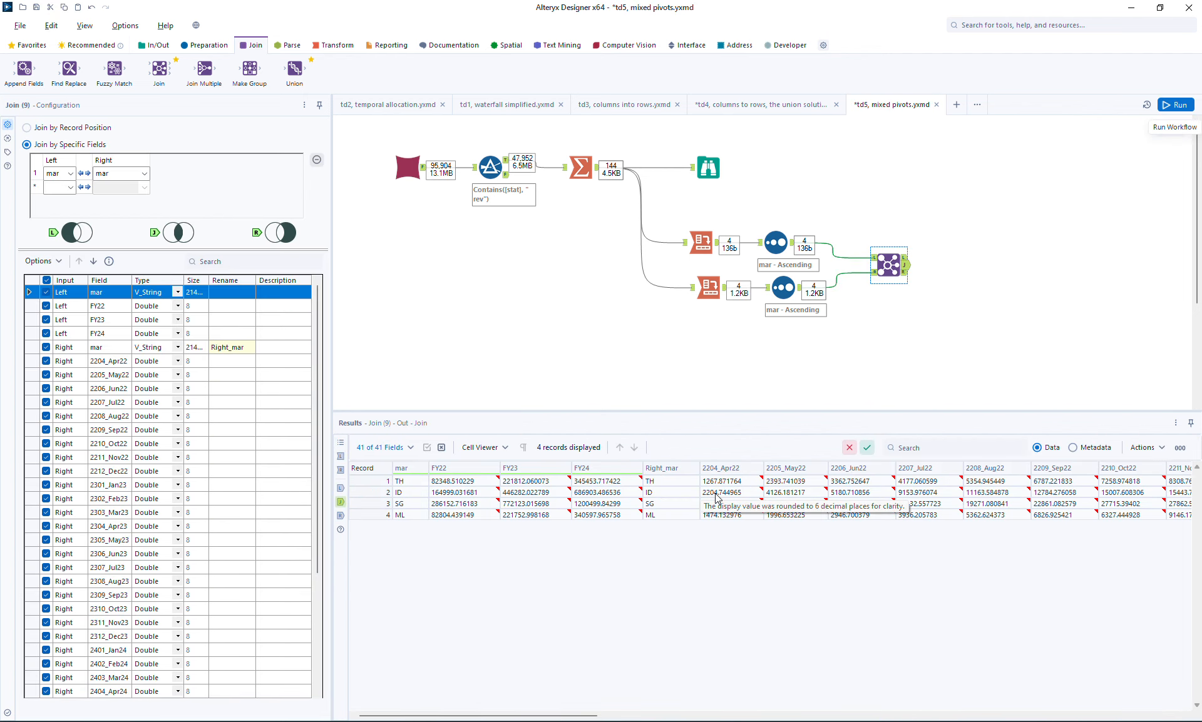
pyautogui.click(793, 246)
pyautogui.click(794, 245)
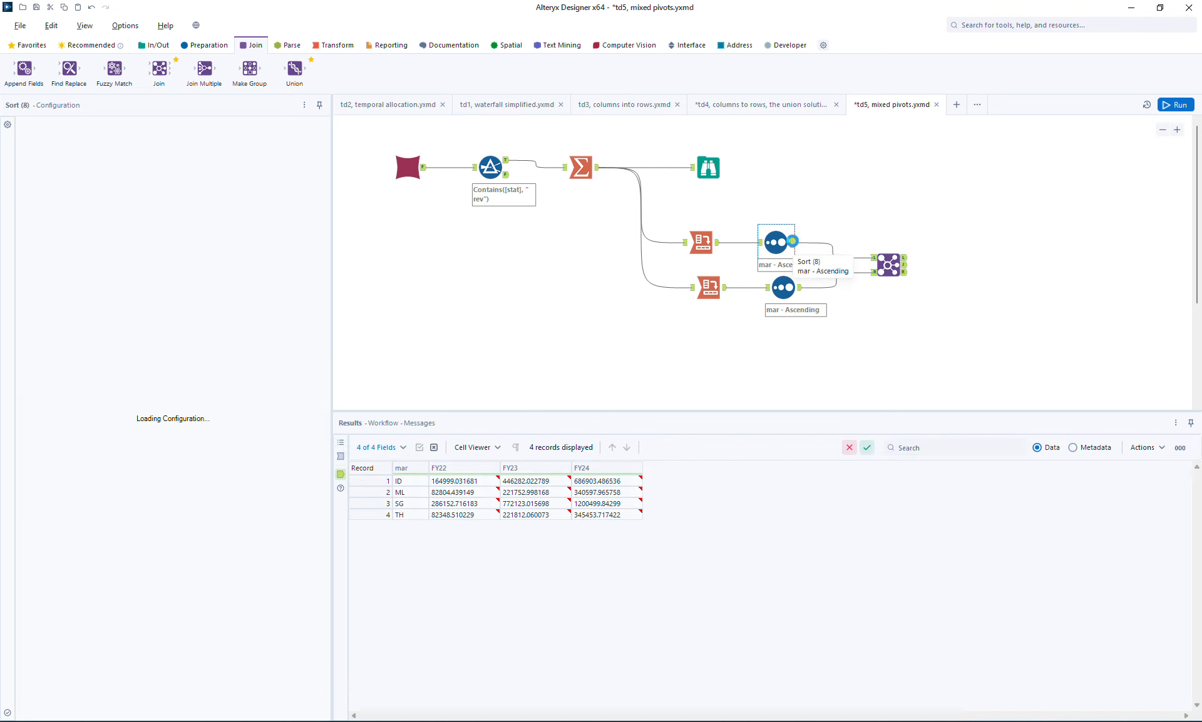
pyautogui.click(905, 269)
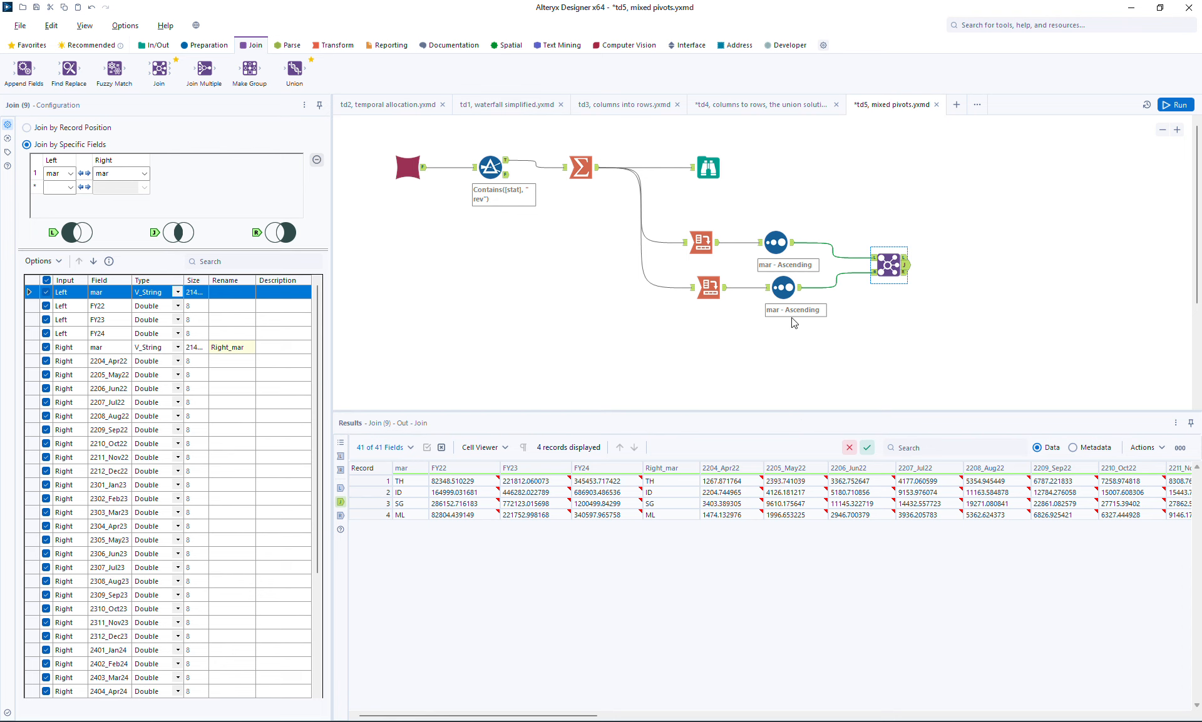
# - Duplicate the monthly Cross Tab and Sort pair below, and place a Formula tool between the Summarize and the copied Cross Tab
pyautogui.moveTo(635, 269); pyautogui.dragTo(820, 343)
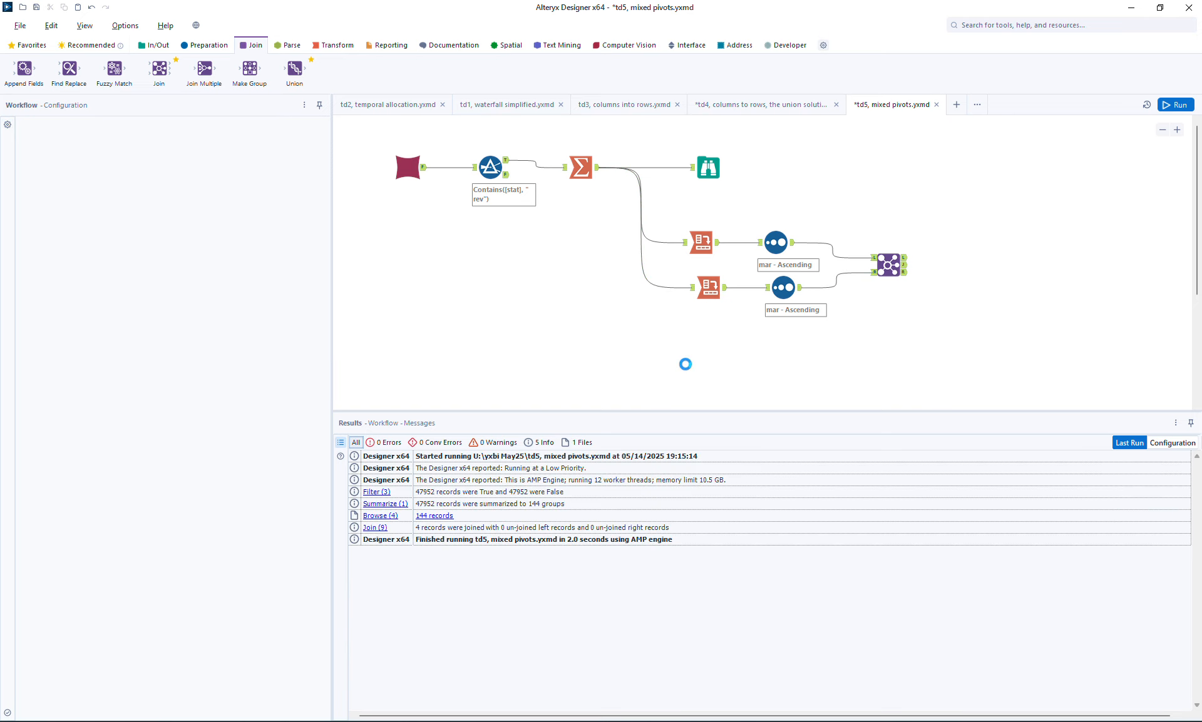
pyautogui.hotkey('ctrl', 'r')
pyautogui.hotkey('ctrl', 'v')
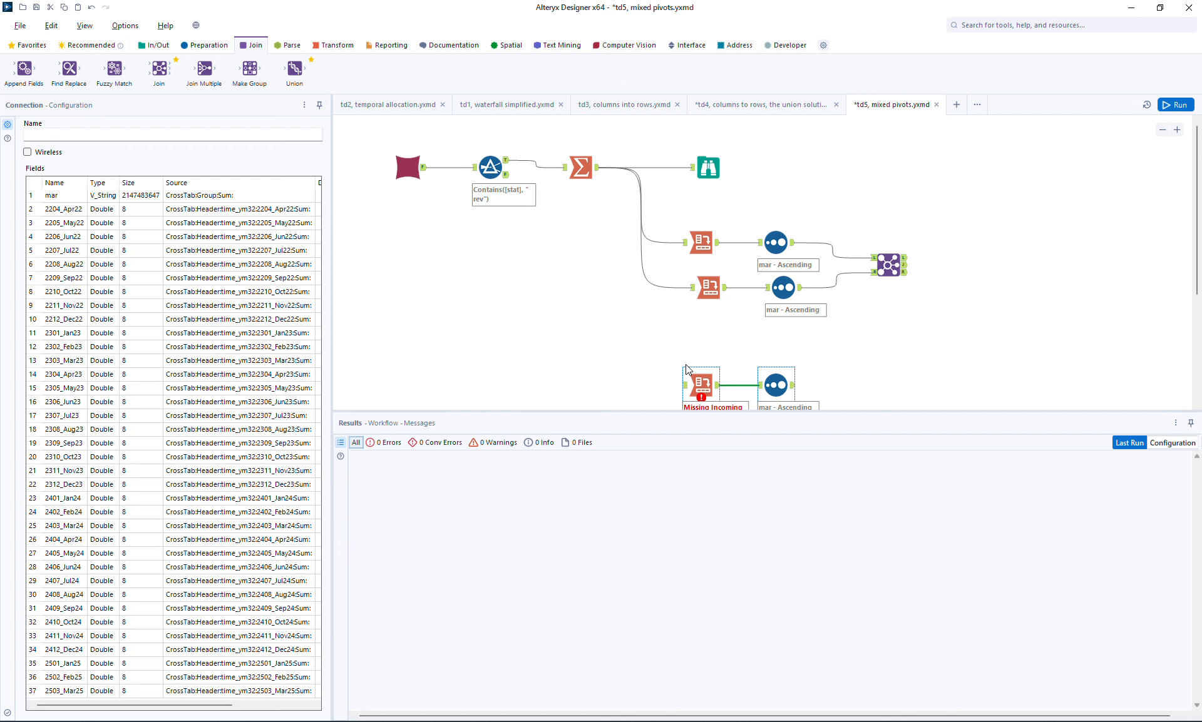
pyautogui.click(204, 45)
pyautogui.moveTo(203, 68); pyautogui.dragTo(633, 355)
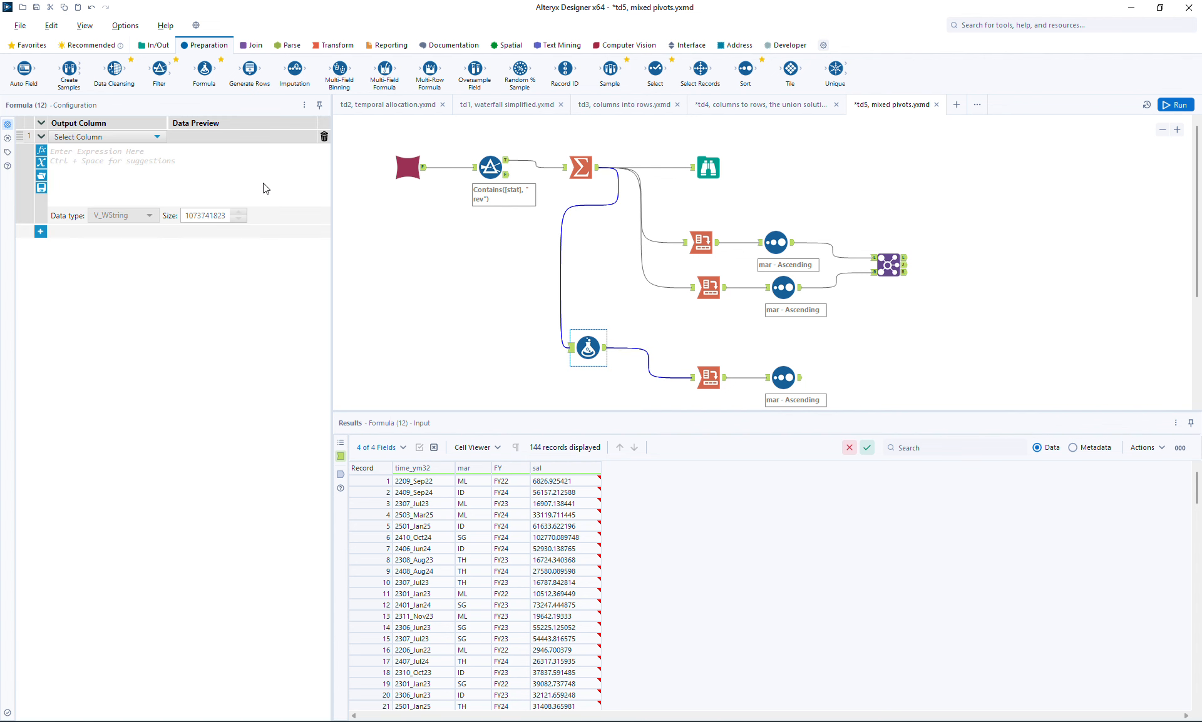
# - Create a new column named top in the Formula tool with the expression "A_" + [FY]
pyautogui.click(68, 137)
pyautogui.click(73, 152)
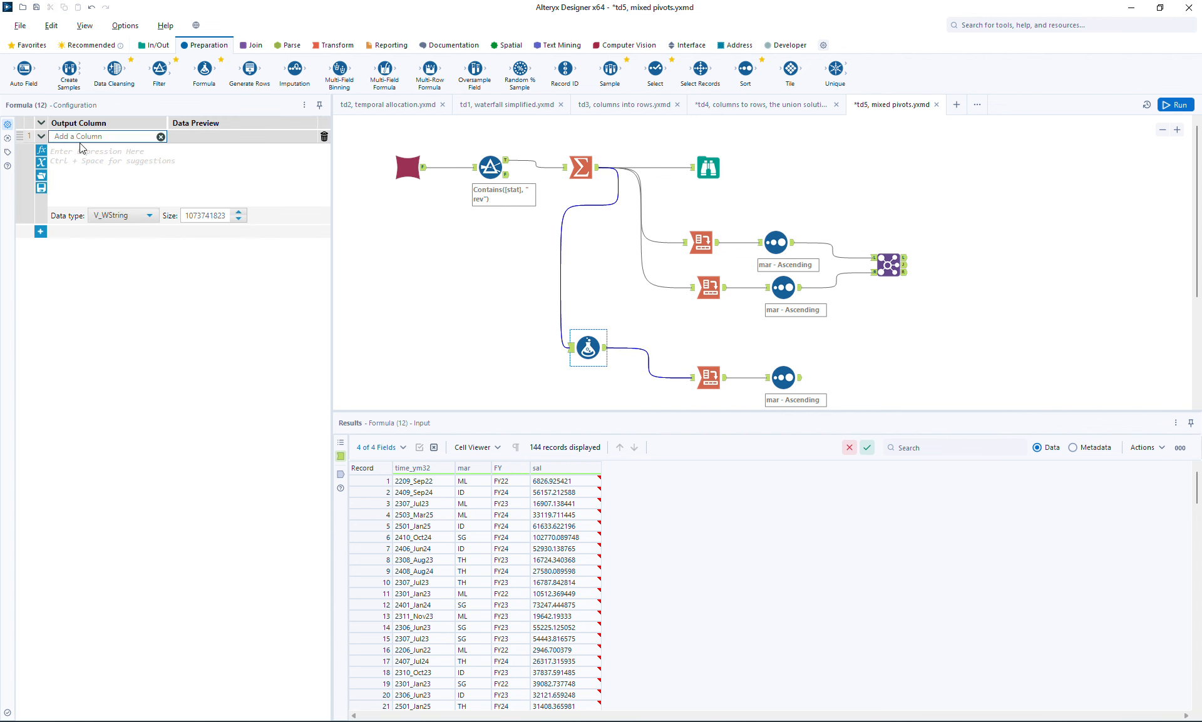
pyautogui.click(74, 152)
pyautogui.write('"')
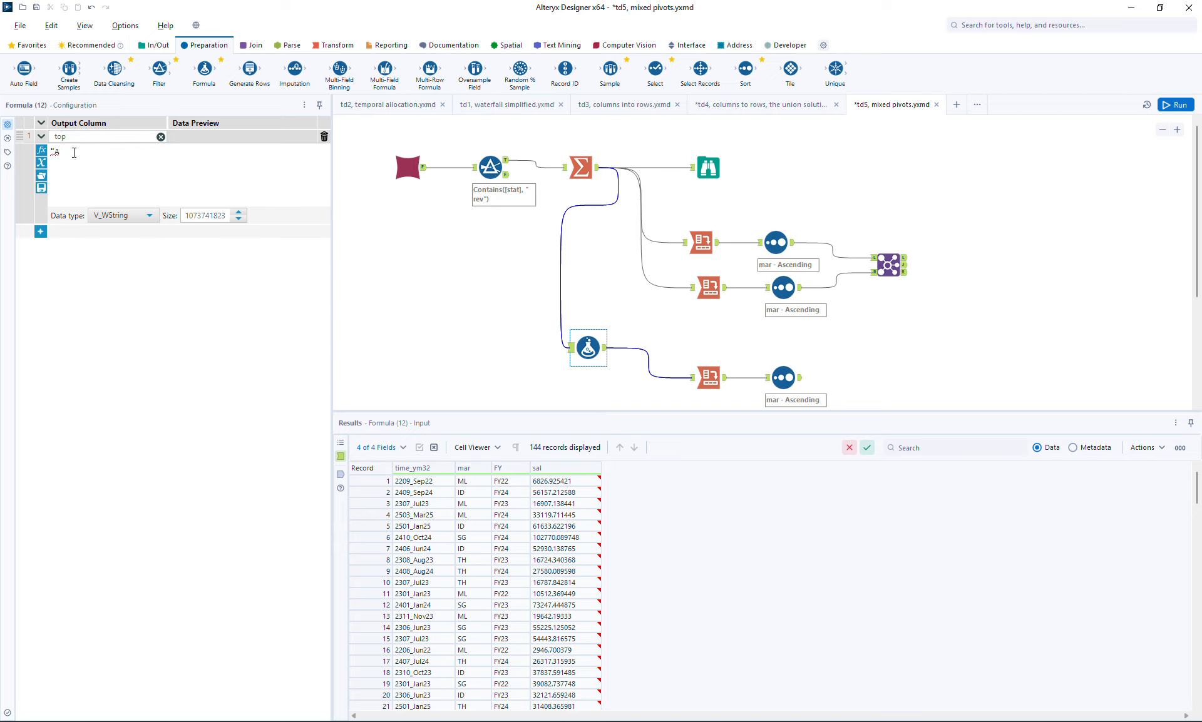
pyautogui.write('A_" + [')
pyautogui.press('Down')
pyautogui.press('Down')
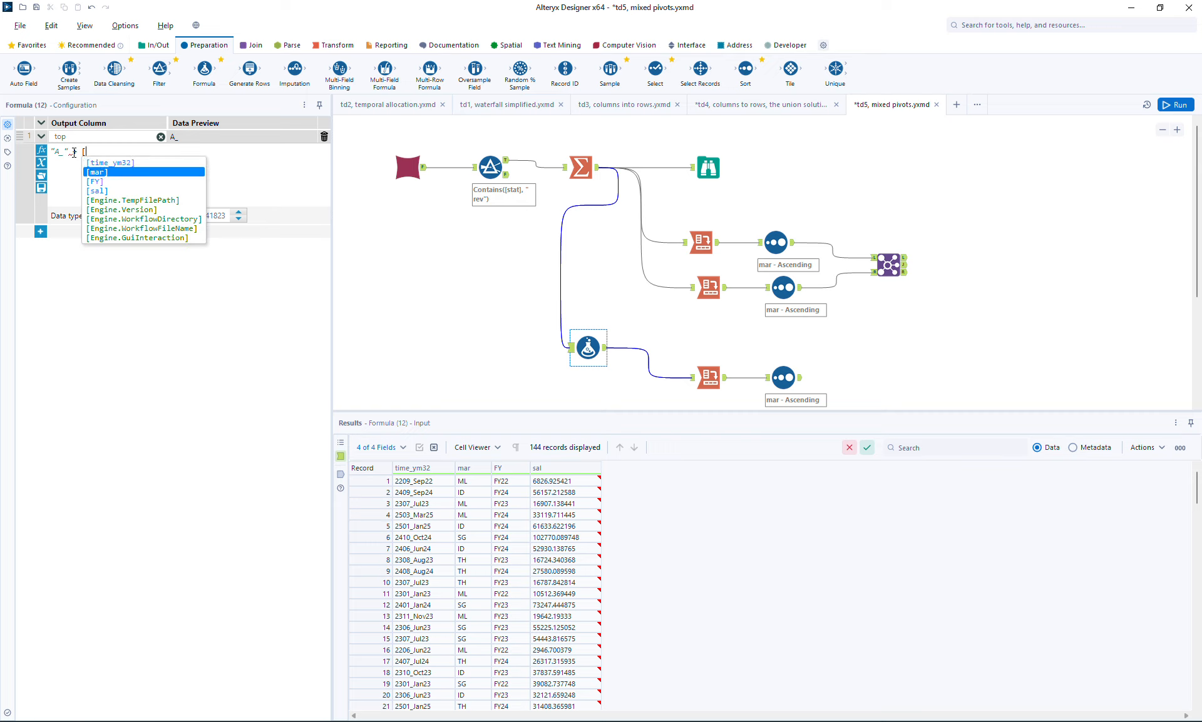
pyautogui.press('Return')
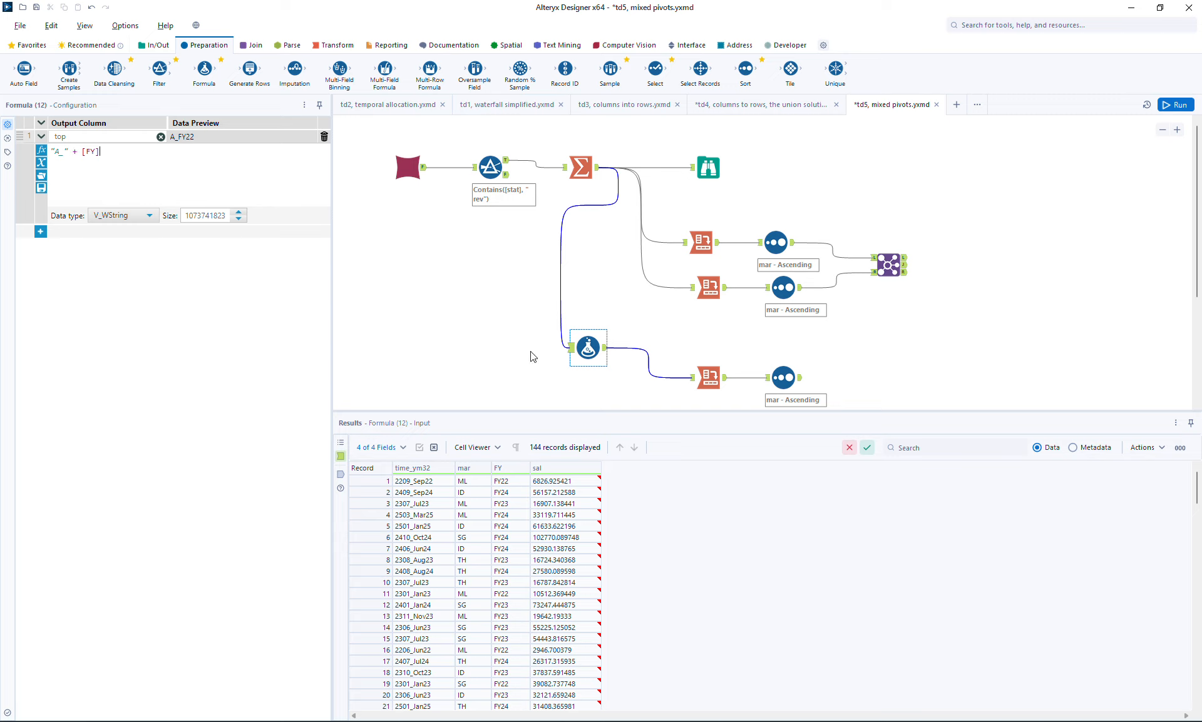
pyautogui.click(606, 395)
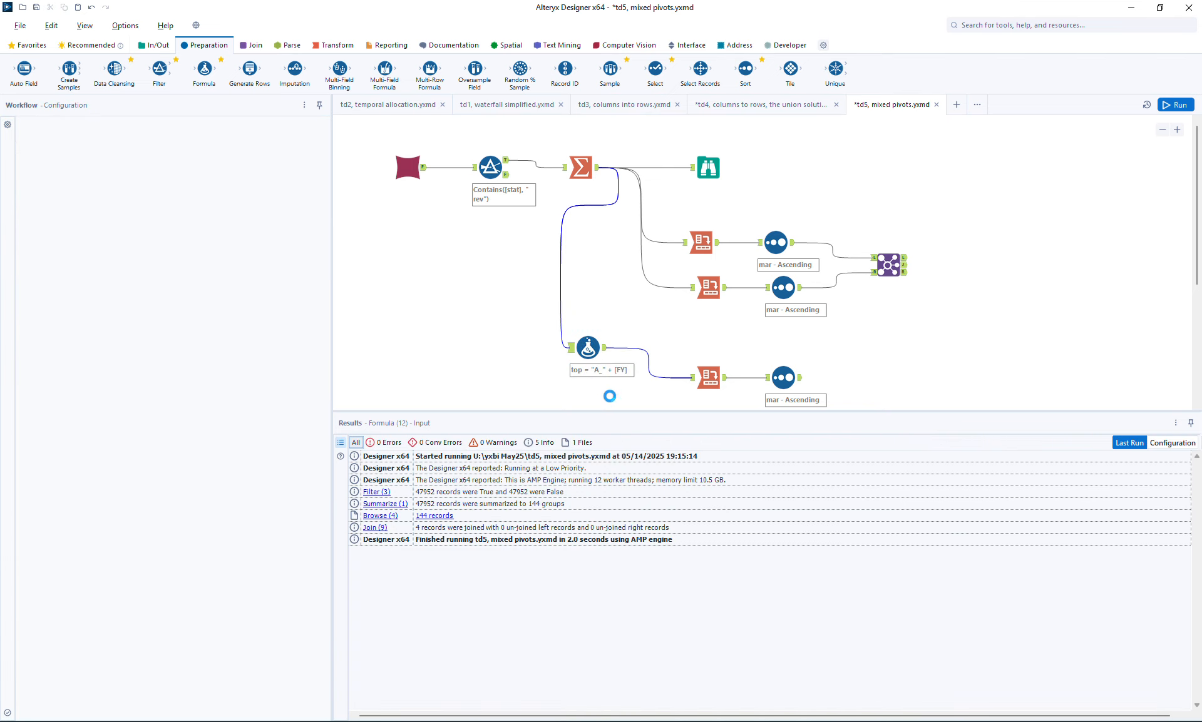
# - Duplicate the FY Formula tool below, connect it to the original's output, and set its top expression to "B_" + [time_ym32]
pyautogui.hotkey('ctrl', 'v')
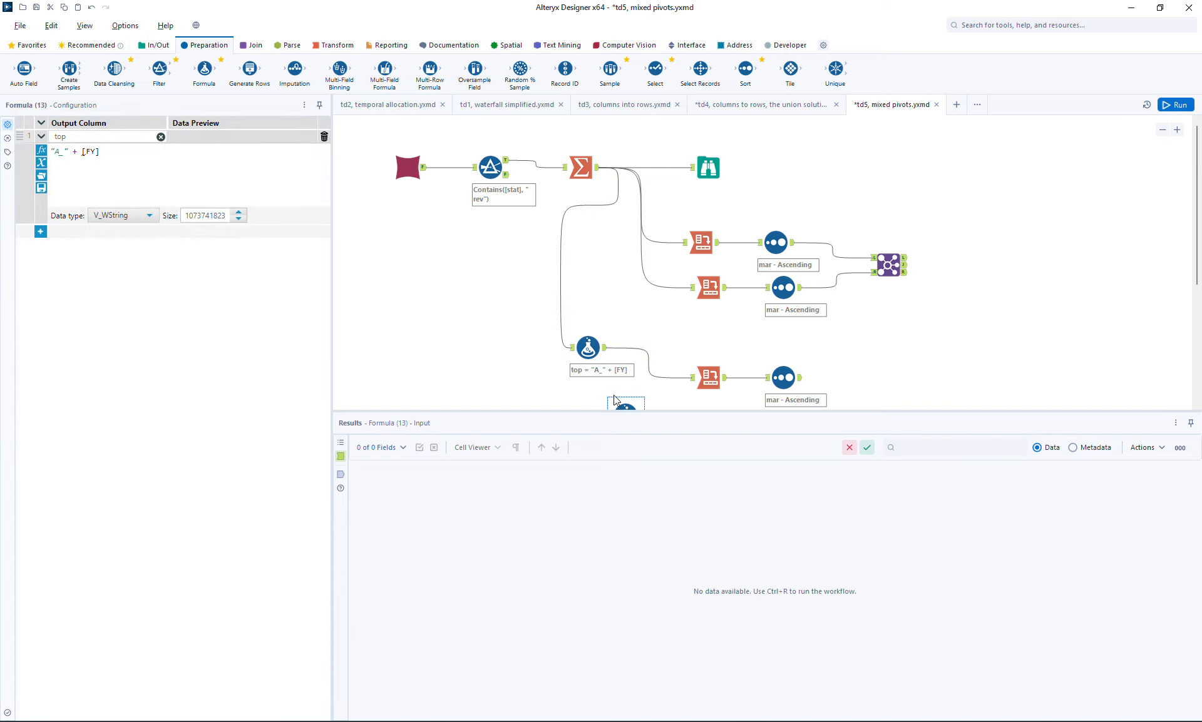
pyautogui.scroll(-1, 704, 357)
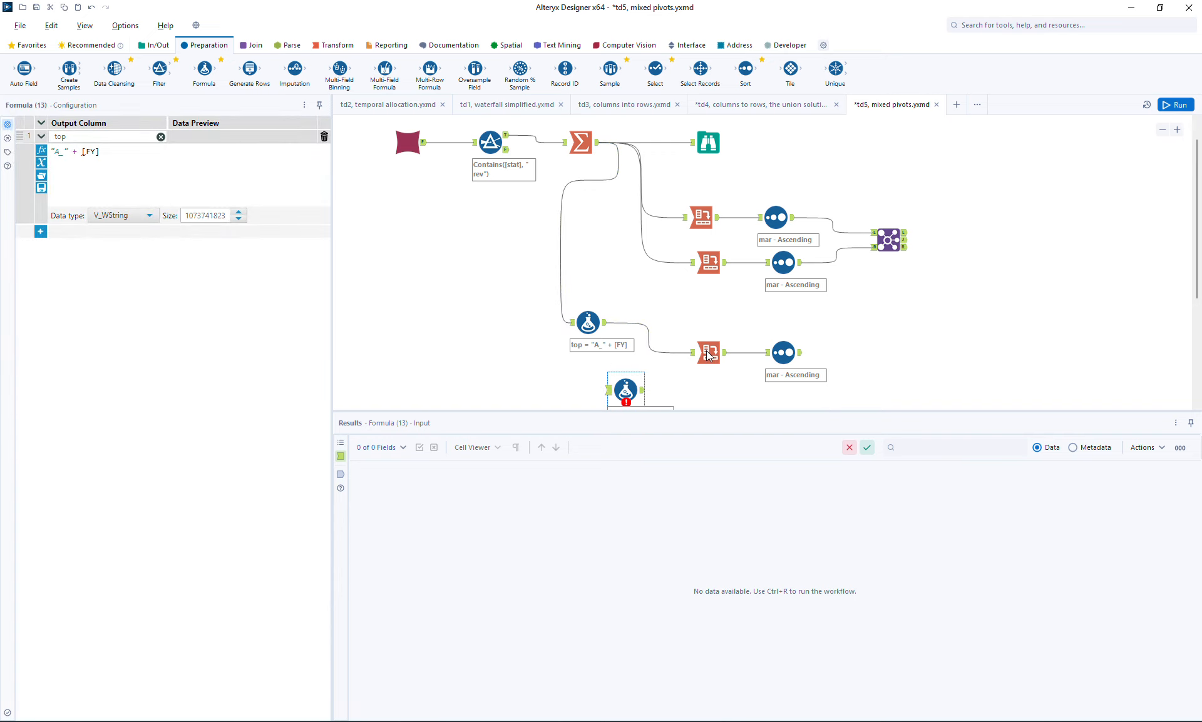
pyautogui.moveTo(605, 315); pyautogui.dragTo(609, 381)
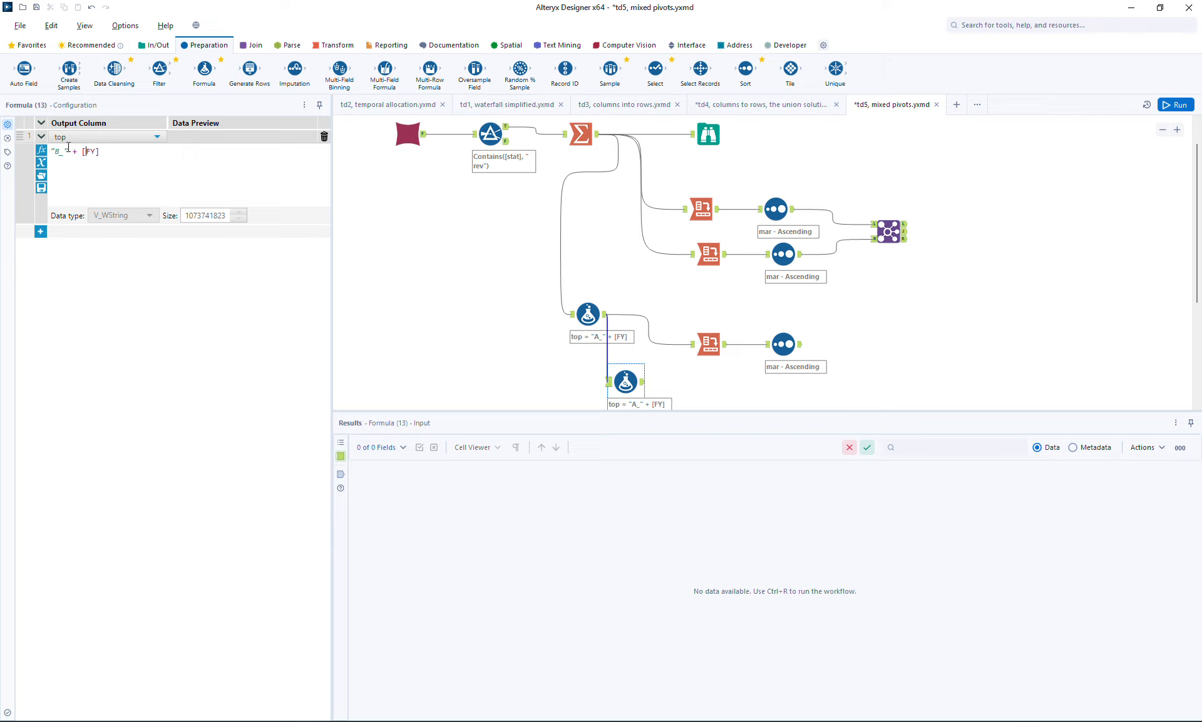
pyautogui.press('Delete')
pyautogui.press('Delete')
pyautogui.write('time_ym32')
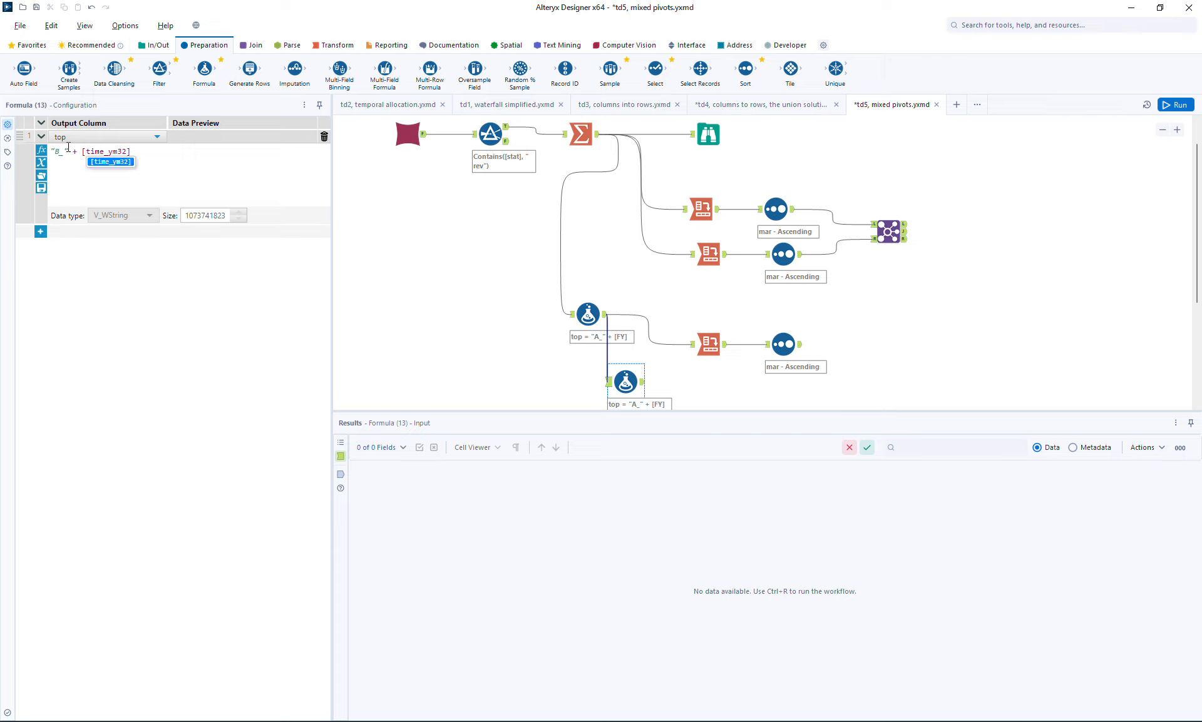
# - Insert a Union tool between the first Formula and the lower Cross Tab, and connect the second Formula into it
pyautogui.moveTo(686, 315); pyautogui.dragTo(838, 384)
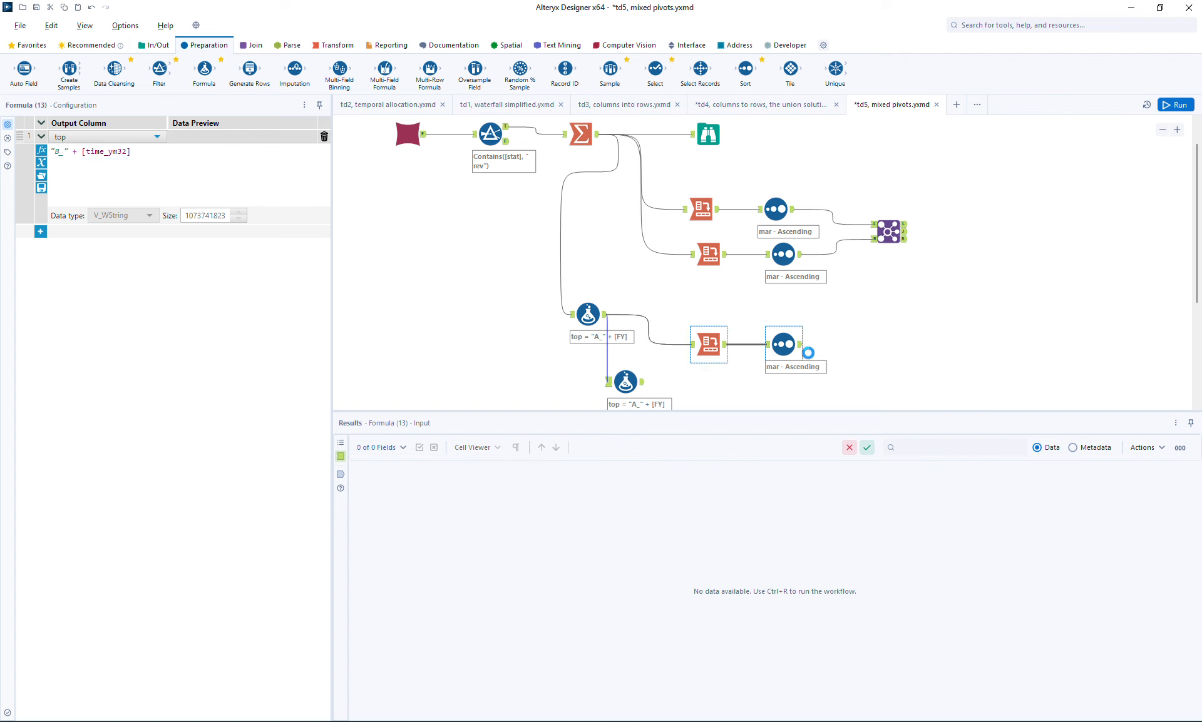
pyautogui.moveTo(791, 342); pyautogui.dragTo(859, 334)
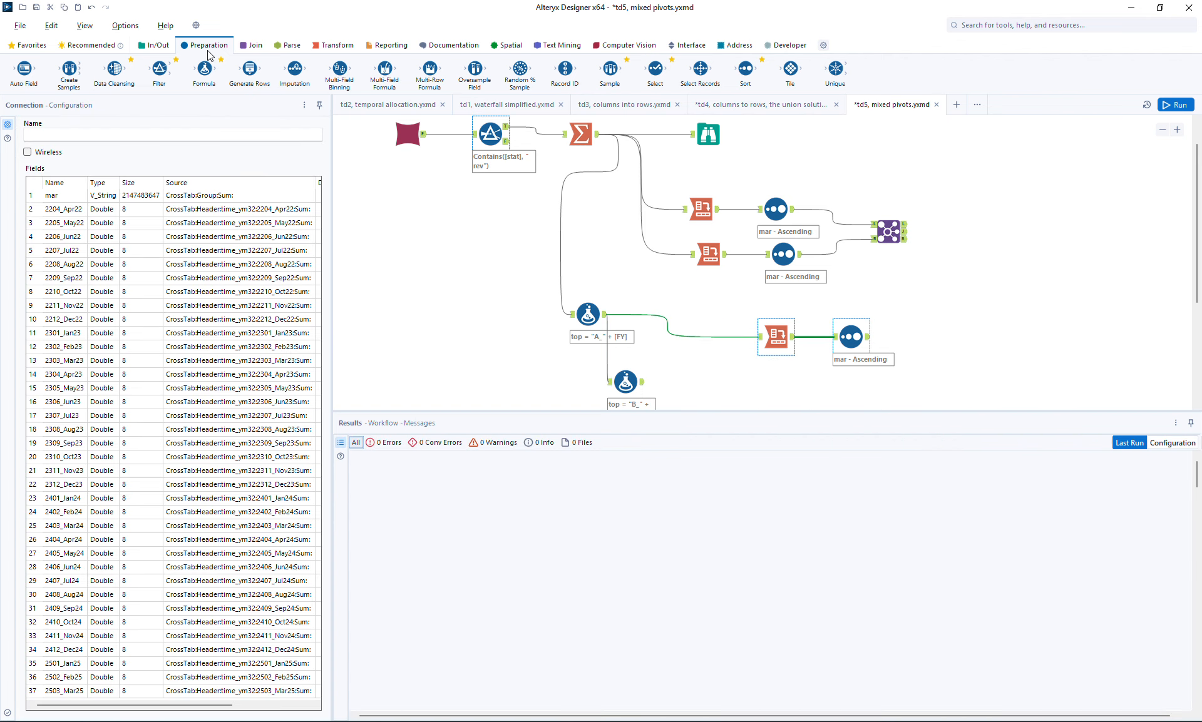
pyautogui.click(251, 45)
pyautogui.moveTo(294, 69); pyautogui.dragTo(680, 331)
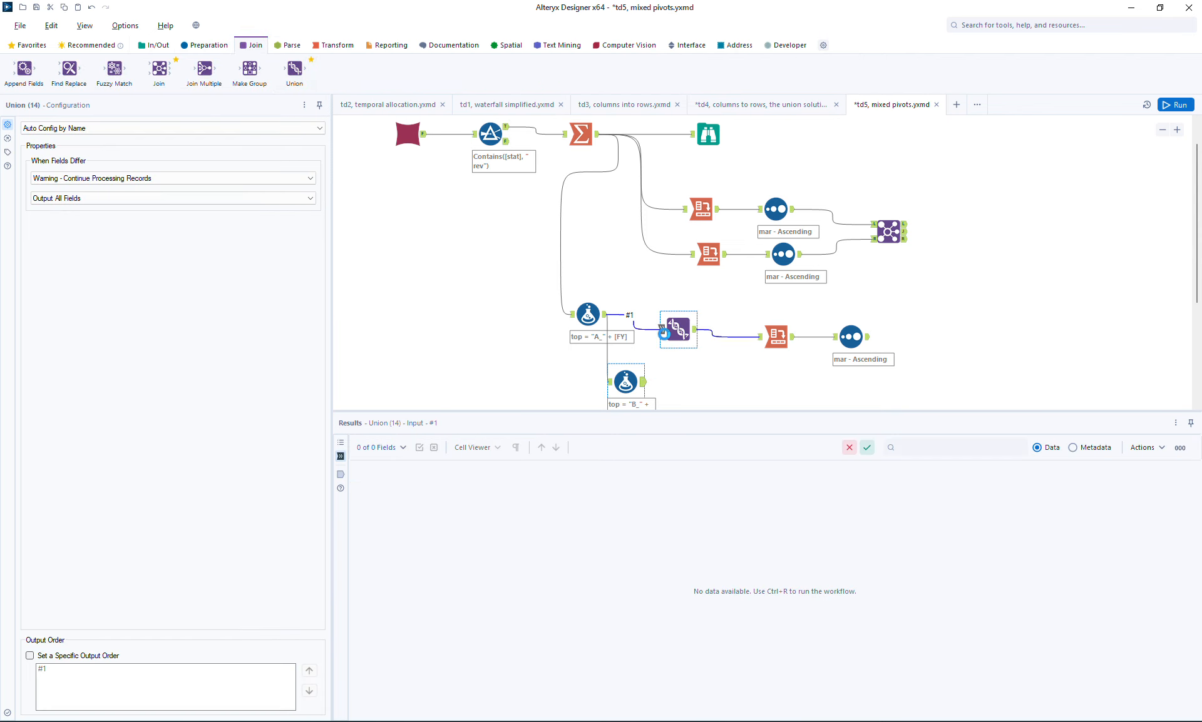
pyautogui.moveTo(643, 382); pyautogui.dragTo(693, 351)
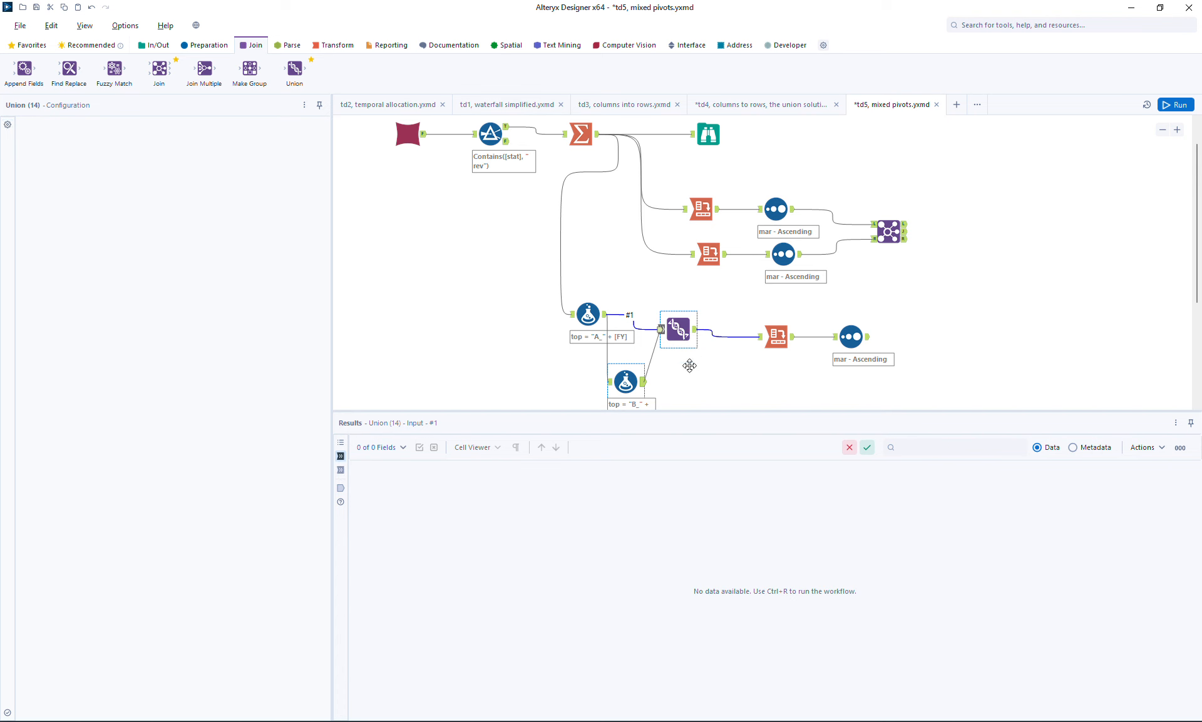
pyautogui.moveTo(680, 410); pyautogui.dragTo(674, 491)
pyautogui.moveTo(625, 383); pyautogui.dragTo(625, 404)
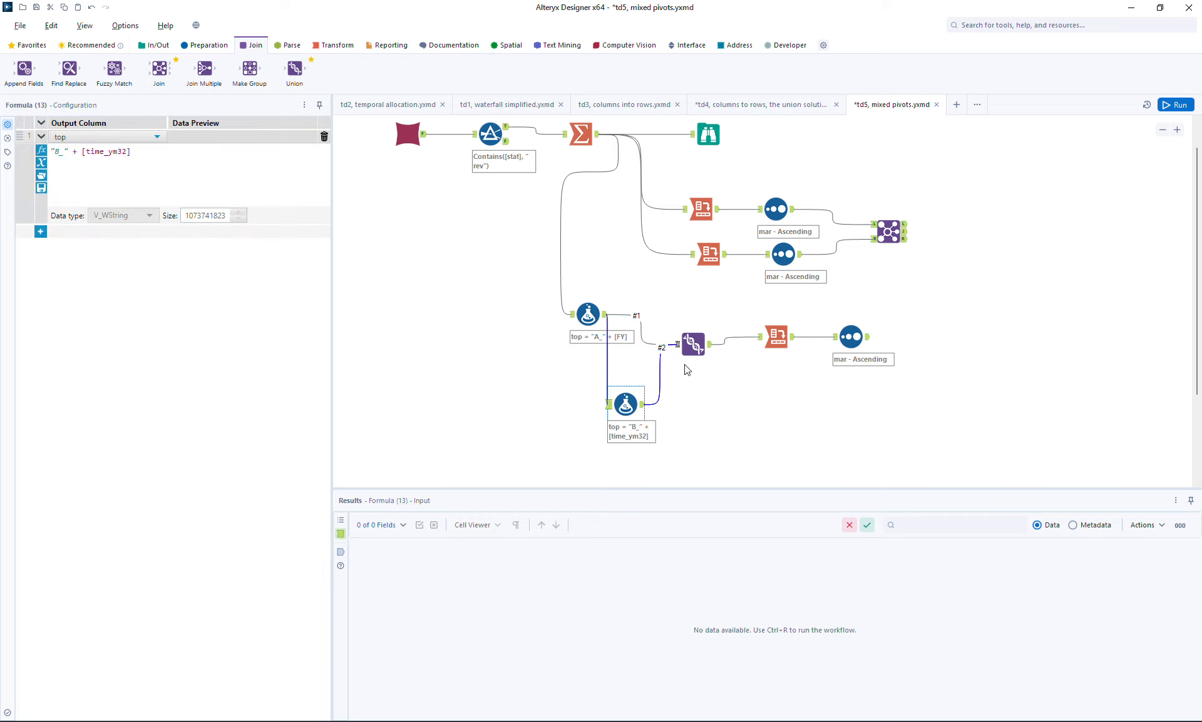
pyautogui.moveTo(692, 345); pyautogui.dragTo(700, 354)
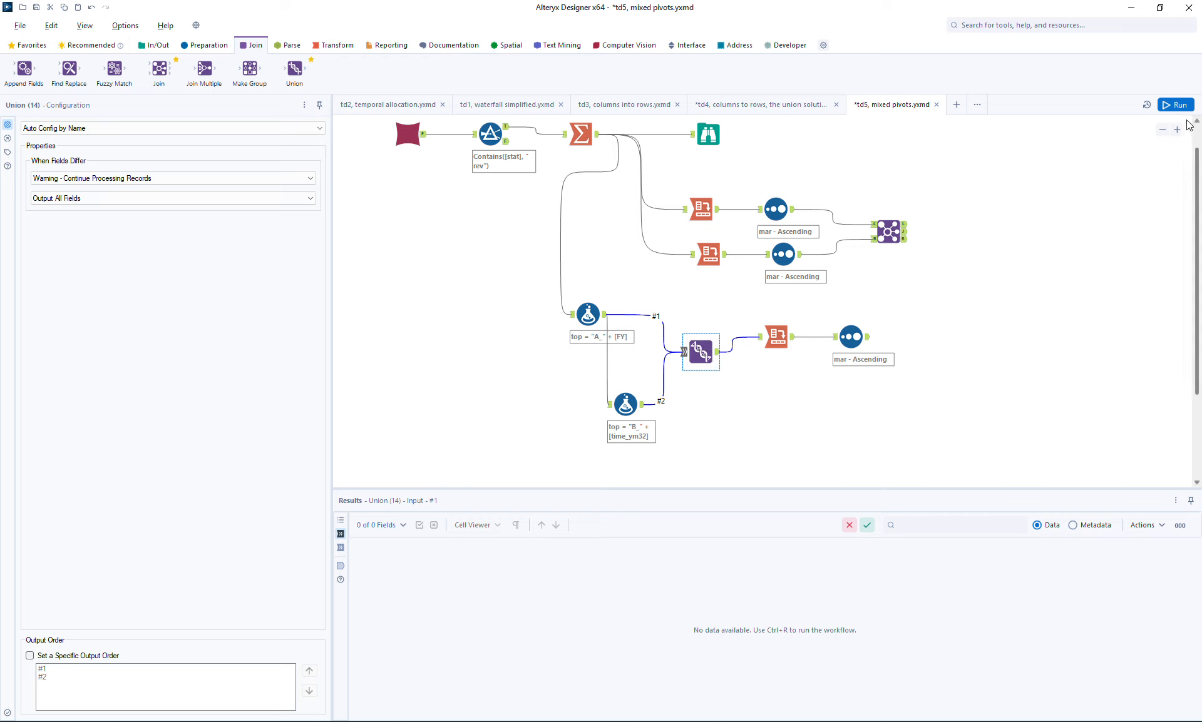
# - Set the lower Cross Tab's column headers to top, run the workflow, and view the lower Sort output
pyautogui.click(776, 337)
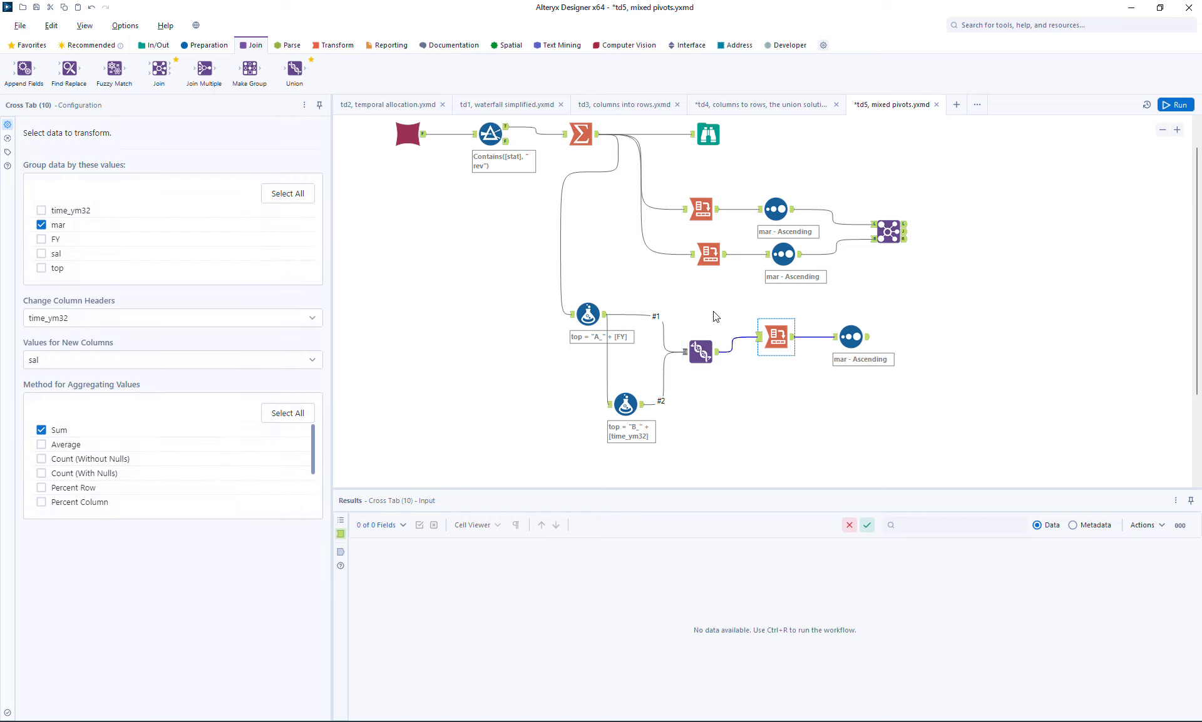
pyautogui.click(47, 319)
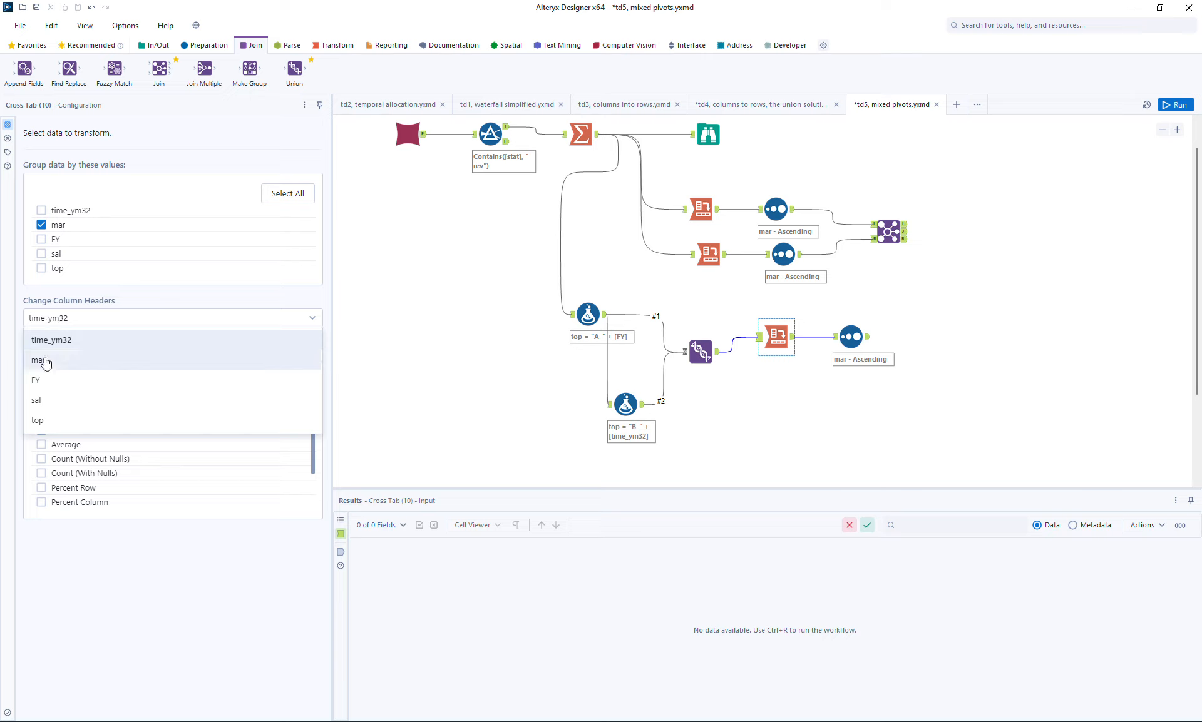
pyautogui.click(37, 421)
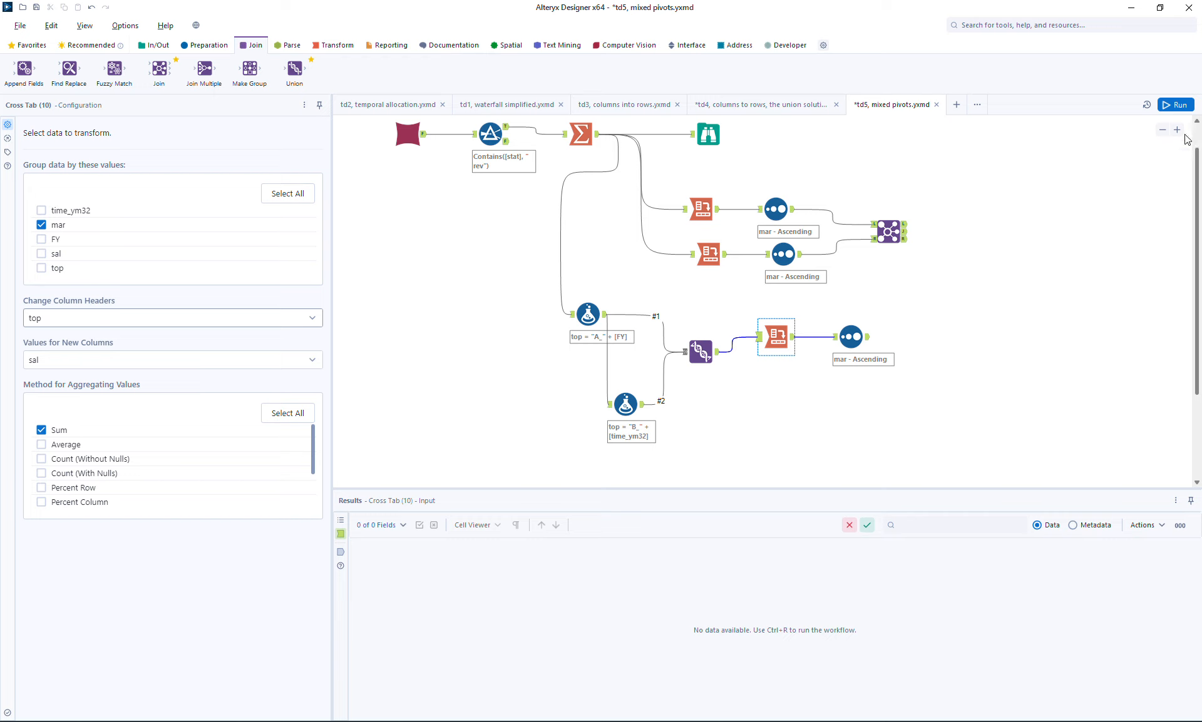
pyautogui.click(1178, 106)
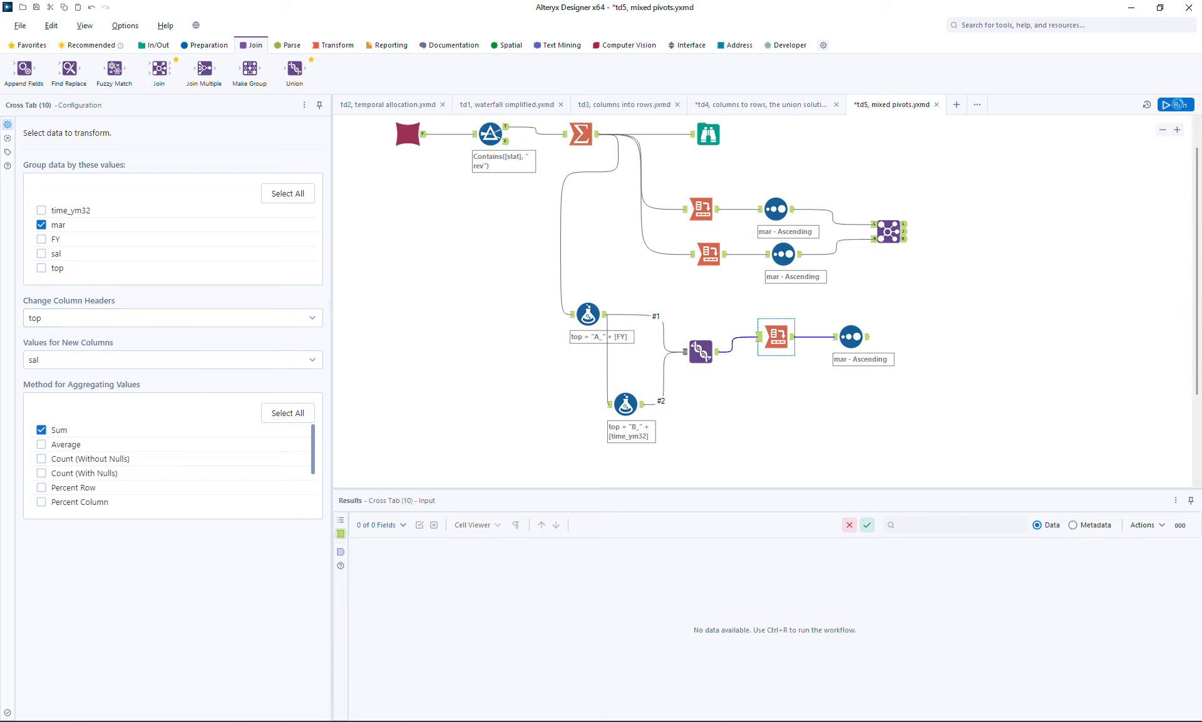
pyautogui.click(867, 341)
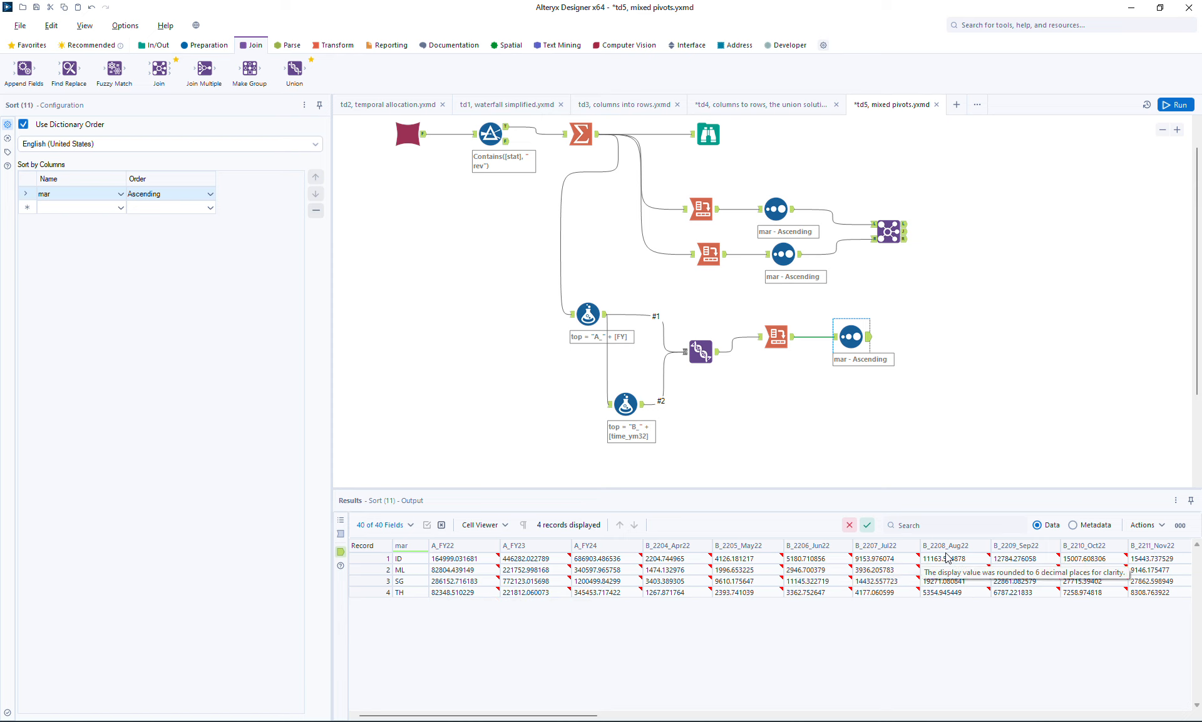
# - Add a Dynamic Rename tool after the lower Sort in Formula mode, selecting all fields except mar
pyautogui.moveTo(844, 341); pyautogui.dragTo(860, 341)
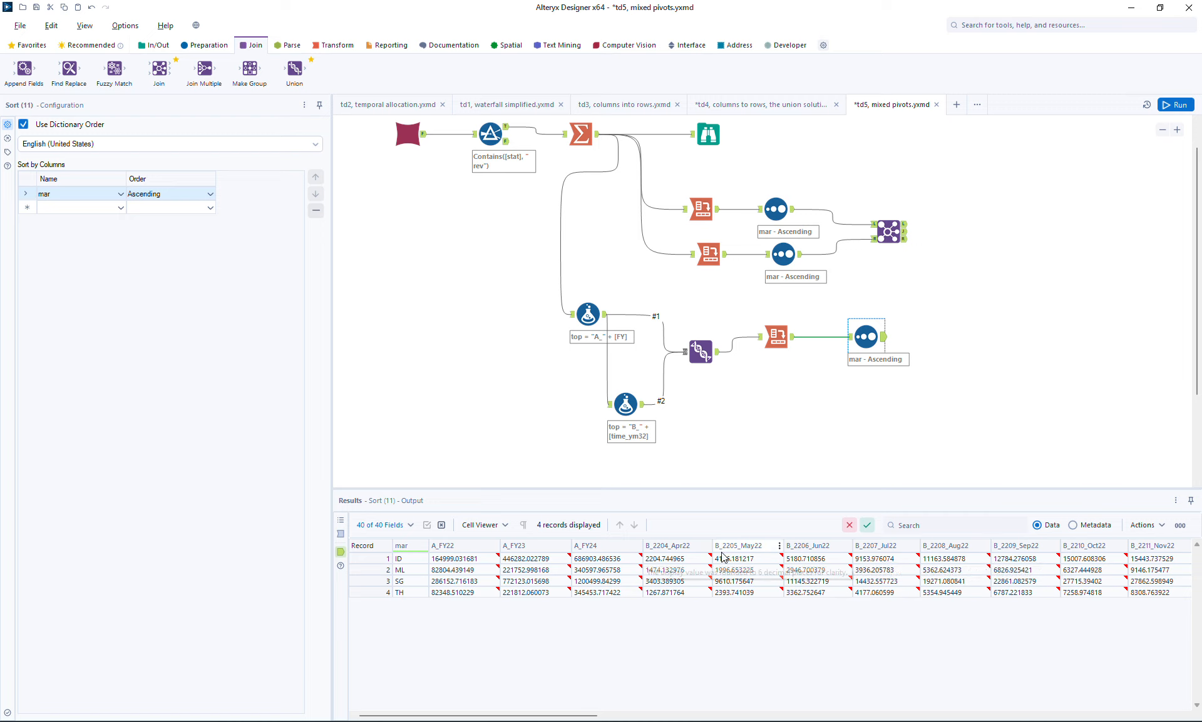
pyautogui.click(779, 48)
pyautogui.moveTo(565, 69); pyautogui.dragTo(956, 351)
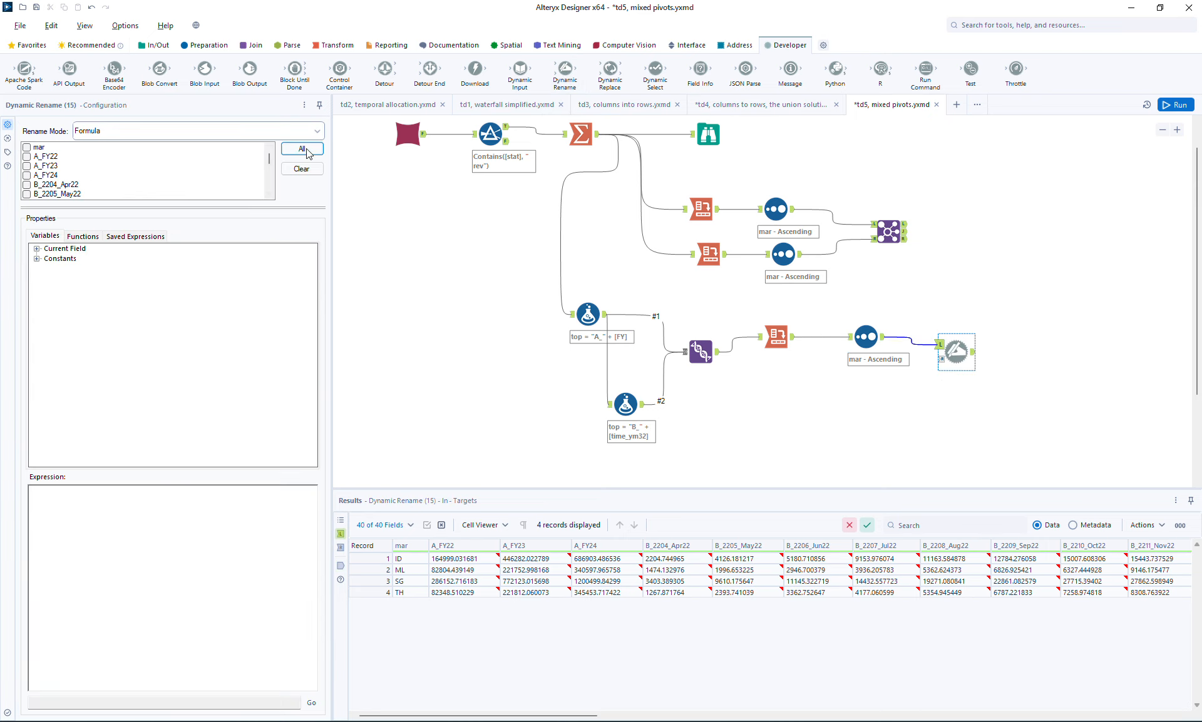
pyautogui.click(302, 149)
pyautogui.click(37, 149)
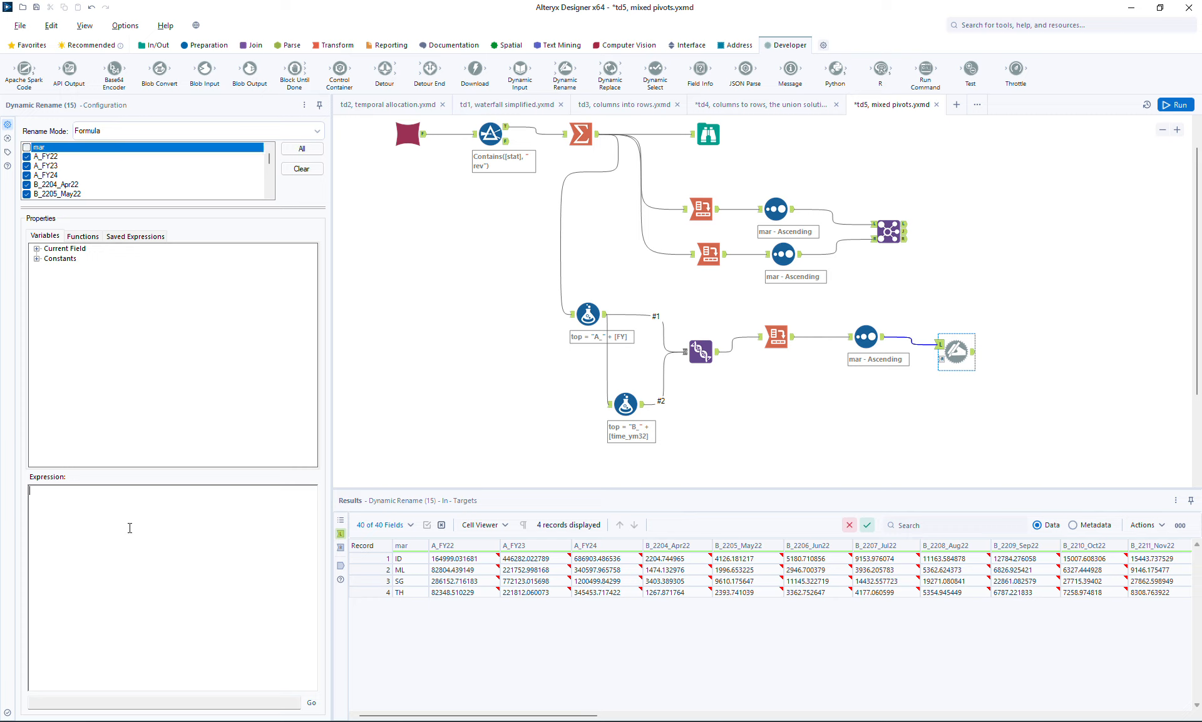
# - Enter the rename expression regex_replace([_CurrentField_], "^A_|^B_\d+_", "") and run the workflow
pyautogui.write('regex_replace(')
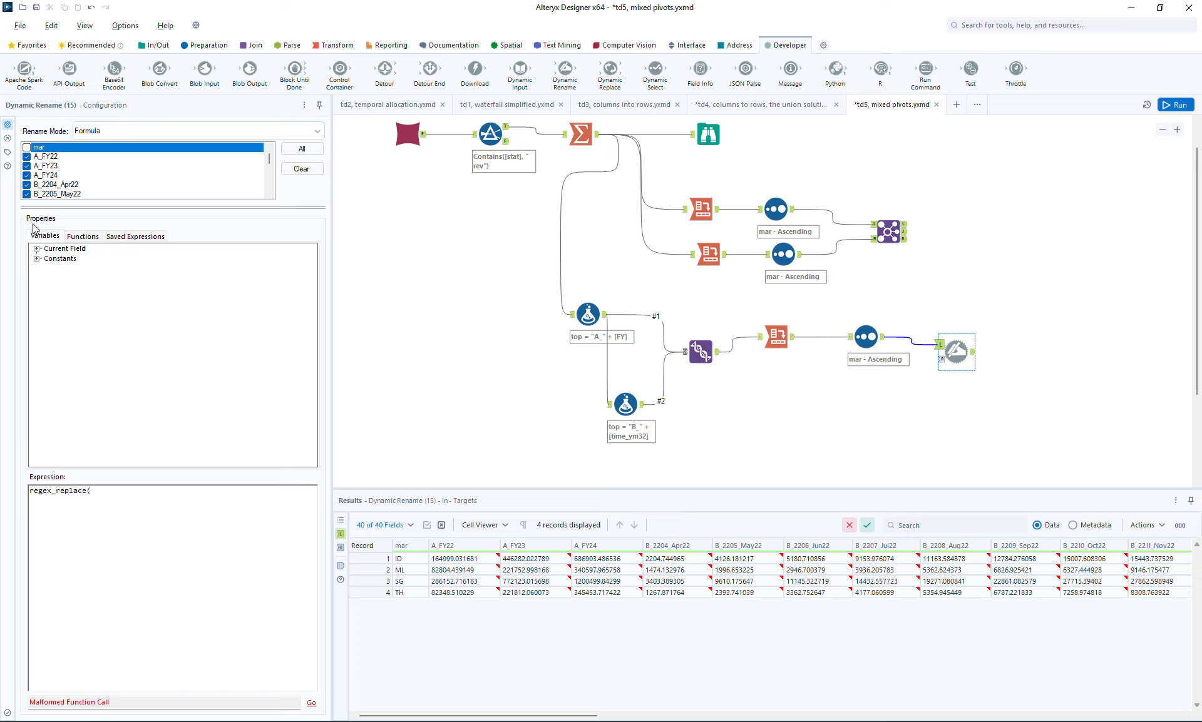
pyautogui.click(36, 249)
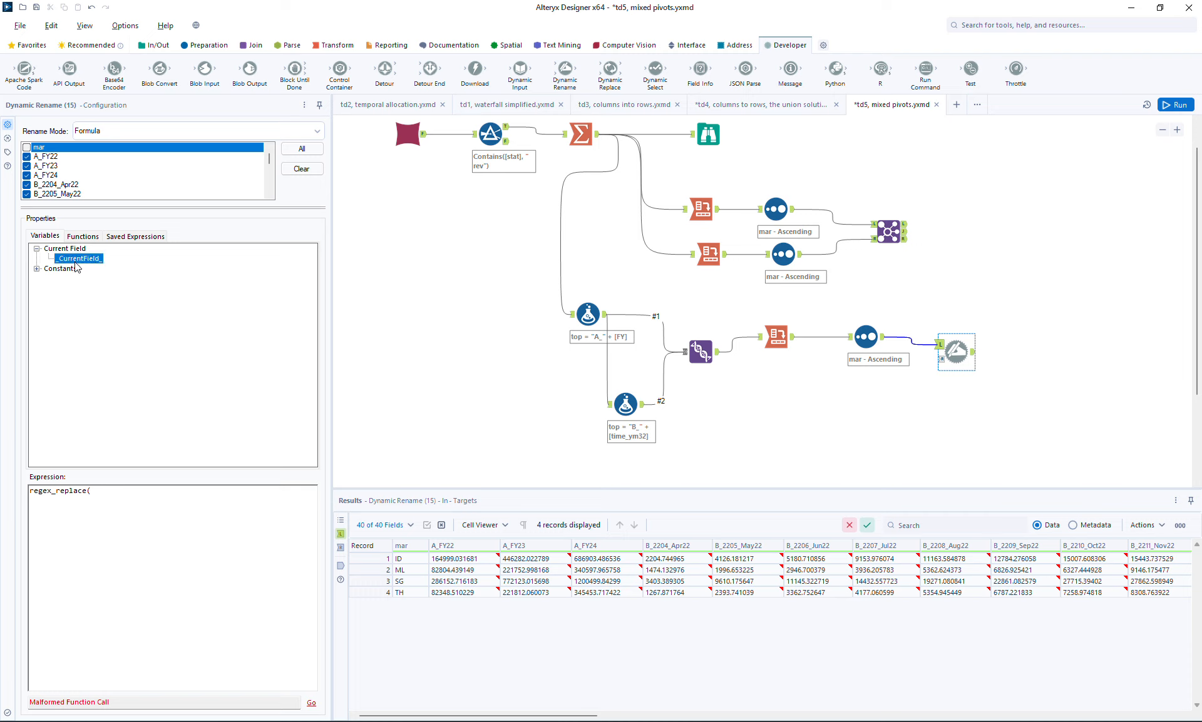
pyautogui.doubleClick(75, 260)
pyautogui.write(',')
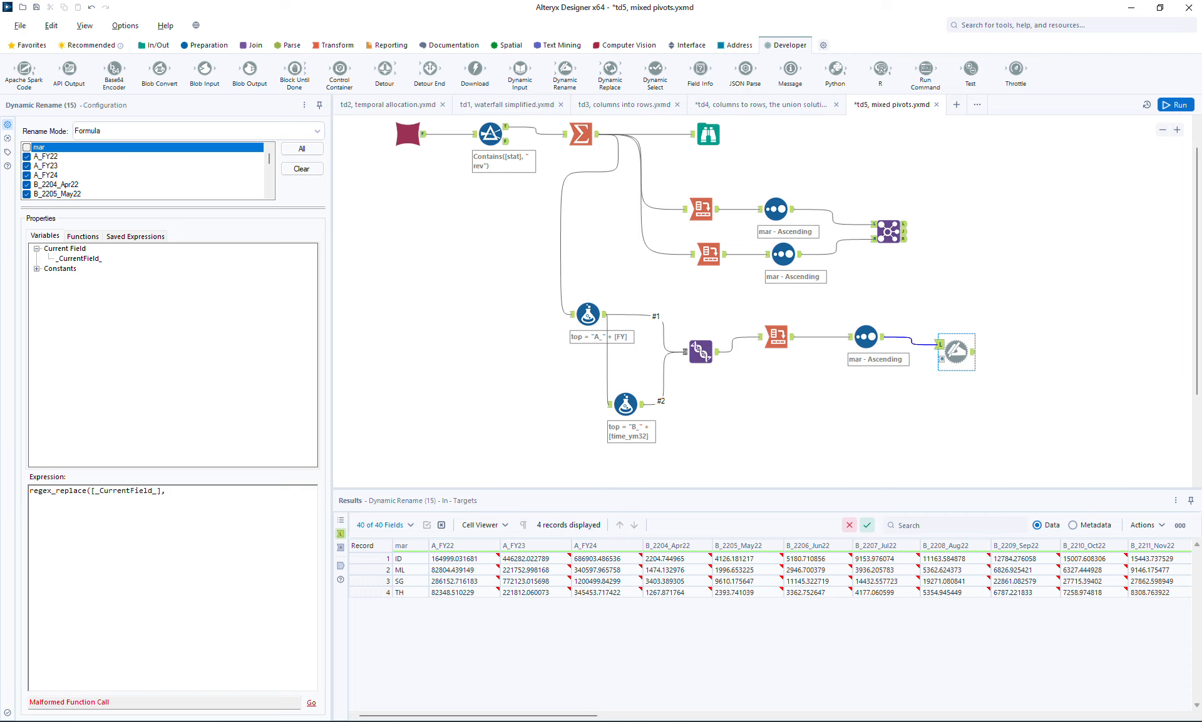
pyautogui.write(' "^A_|^B_\\d+_')
pyautogui.write('", "")')
pyautogui.click(1179, 105)
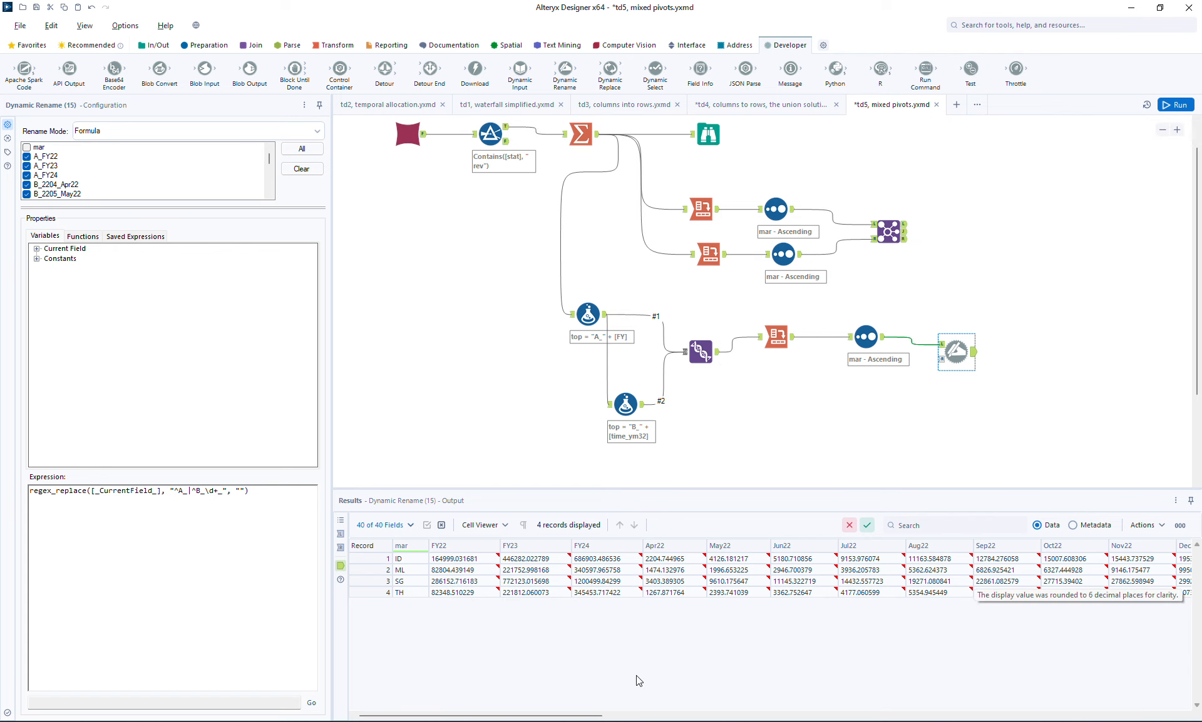
# - Review the renamed output columns and compare them with the Join output of the upper branch
pyautogui.moveTo(582, 715); pyautogui.dragTo(495, 638)
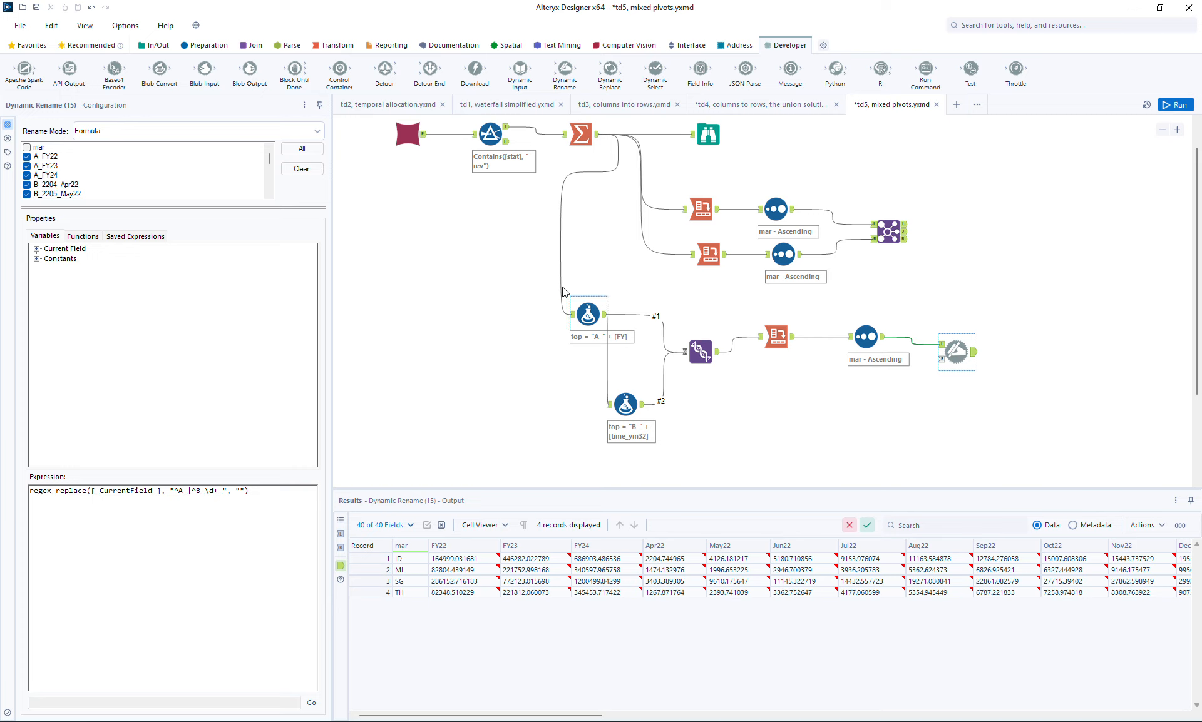
pyautogui.moveTo(551, 290); pyautogui.dragTo(1009, 434)
pyautogui.keyDown('ctrl'); pyautogui.click(901, 241); pyautogui.keyUp('ctrl')
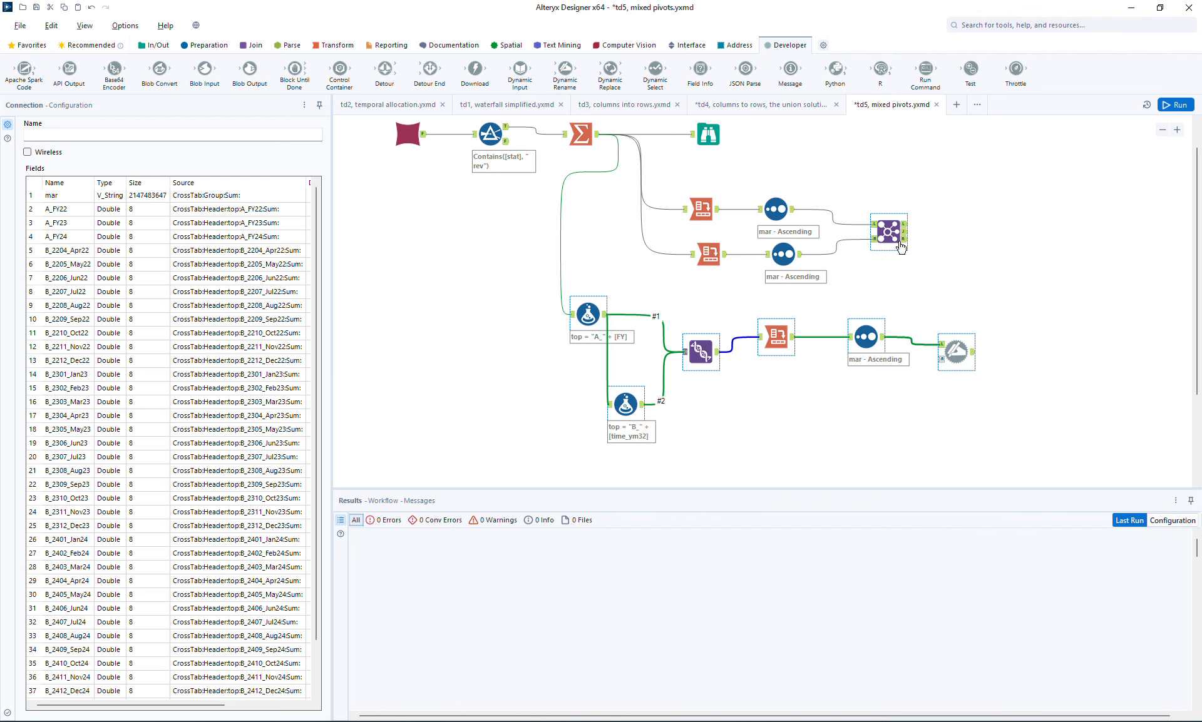
pyautogui.click(901, 241)
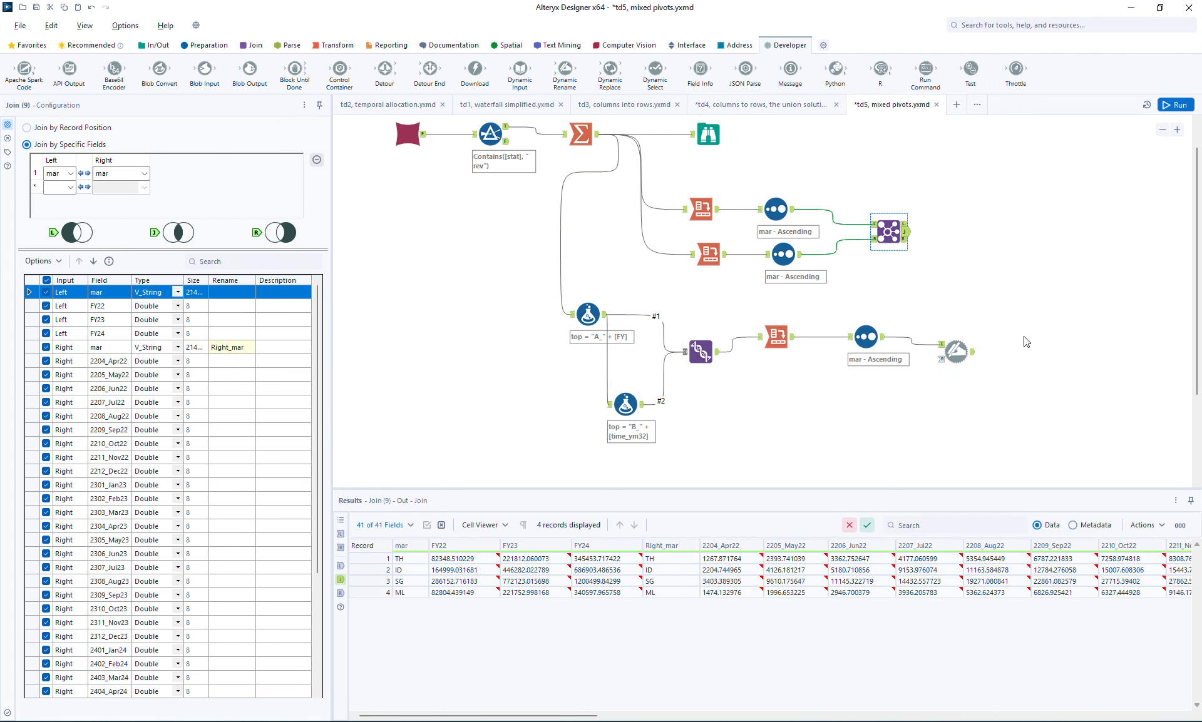
# - Space out the canvas by shifting the Cross Tab, Sort and Join group and the Union-to-Dynamic Rename chain
pyautogui.click(1163, 130)
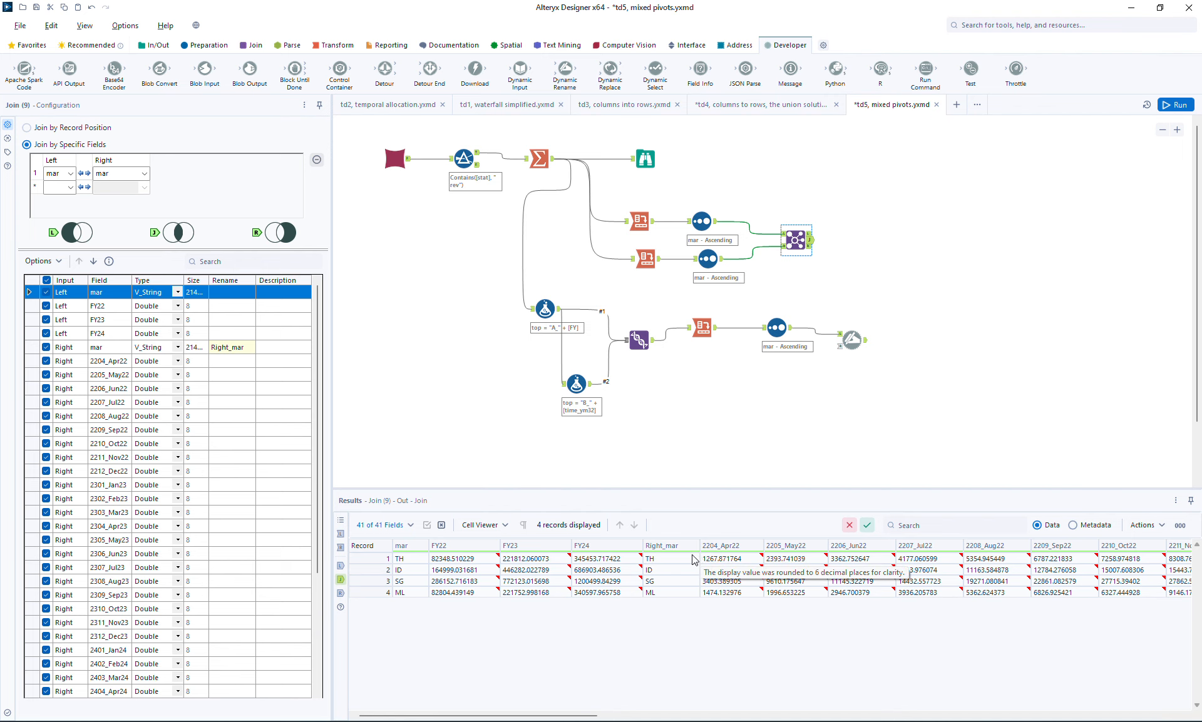
pyautogui.moveTo(606, 187); pyautogui.dragTo(849, 279)
pyautogui.moveTo(794, 239); pyautogui.dragTo(869, 214)
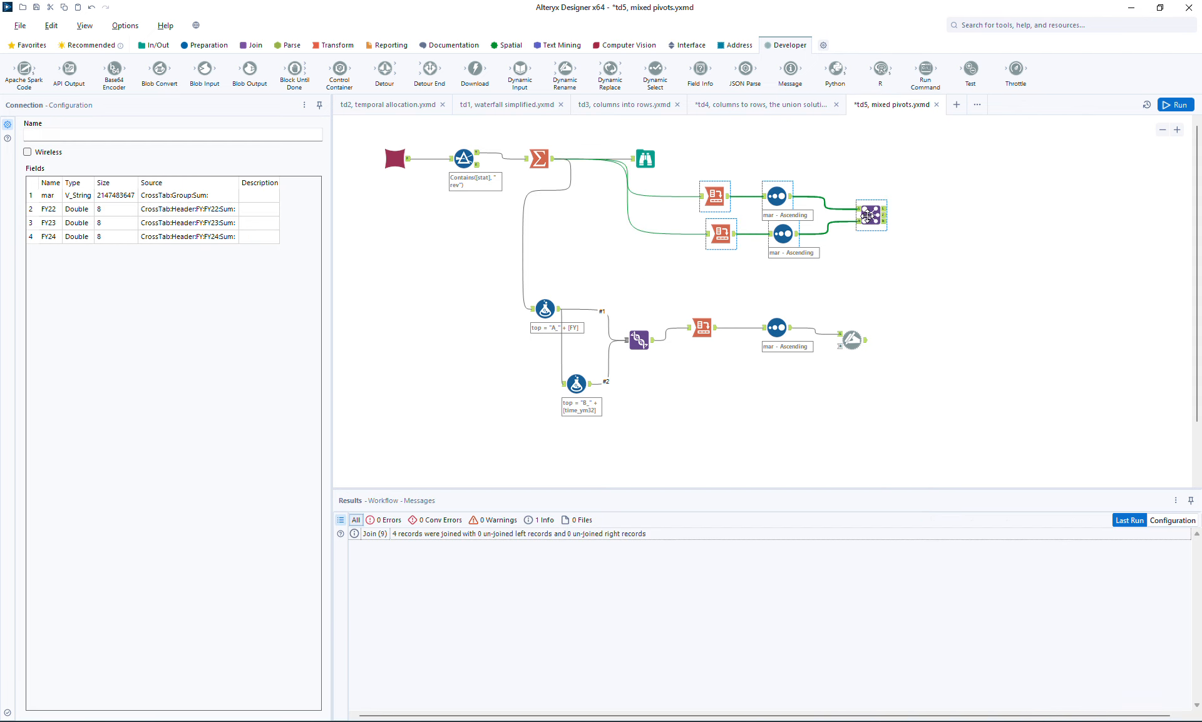
pyautogui.click(590, 388)
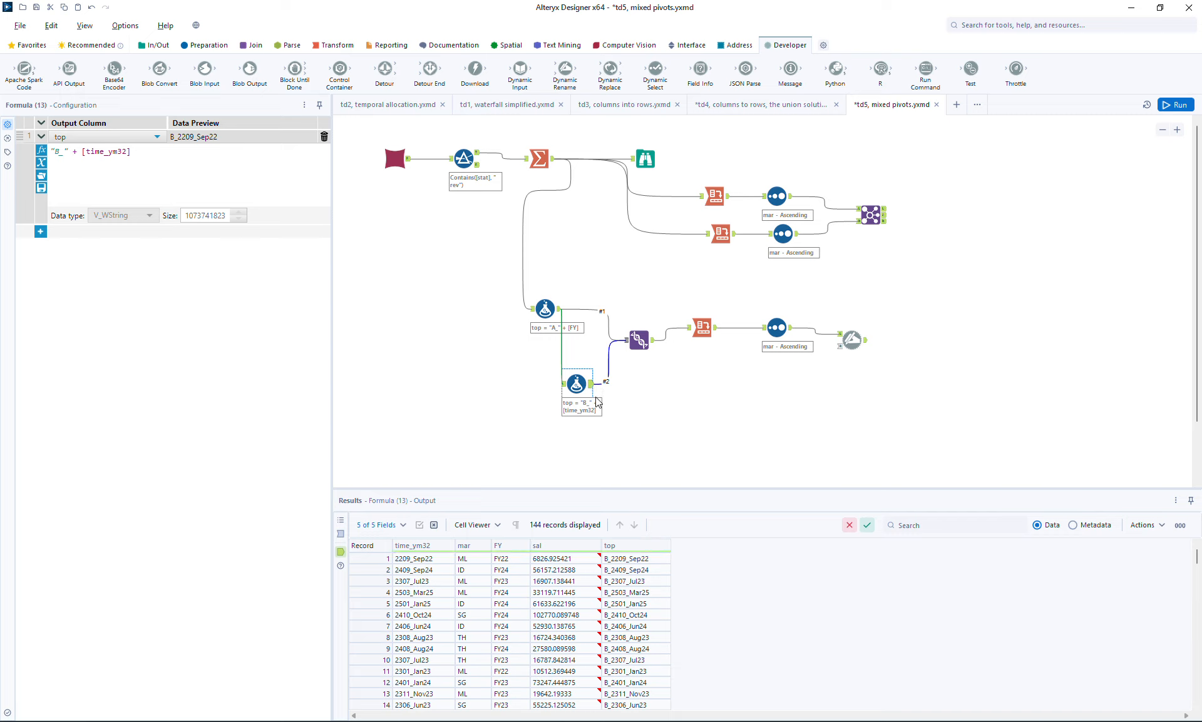
pyautogui.moveTo(619, 293); pyautogui.dragTo(873, 400)
pyautogui.moveTo(858, 343); pyautogui.dragTo(889, 343)
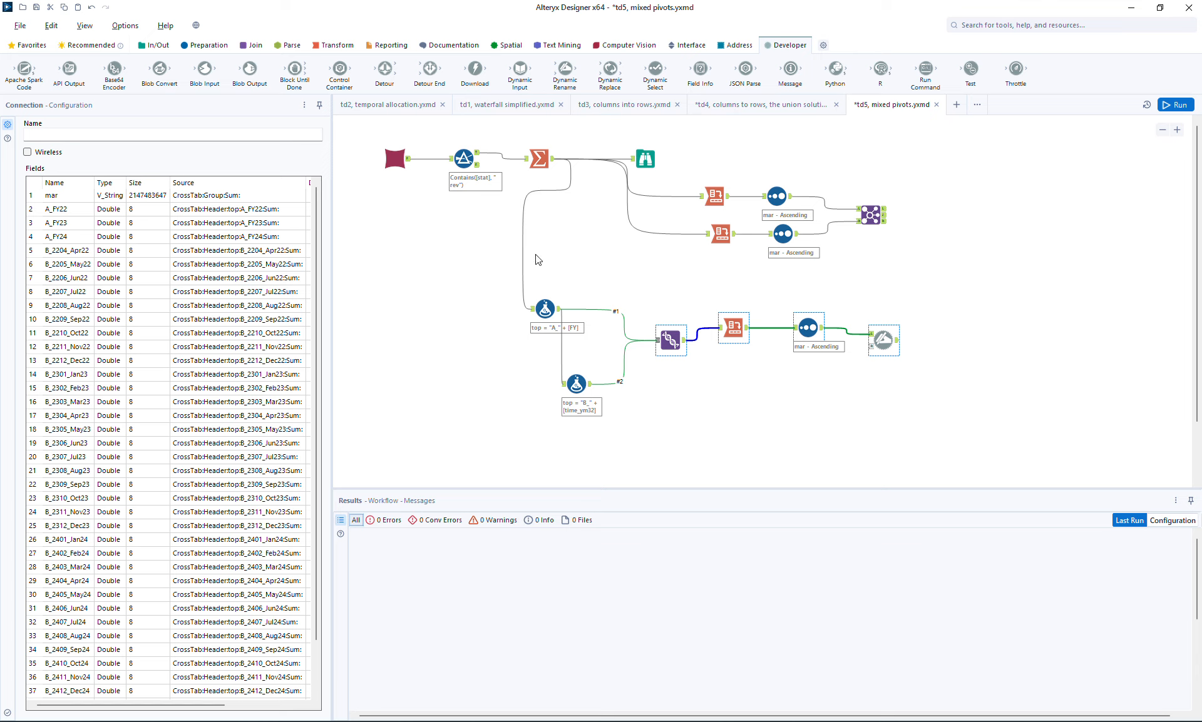
pyautogui.click(576, 384)
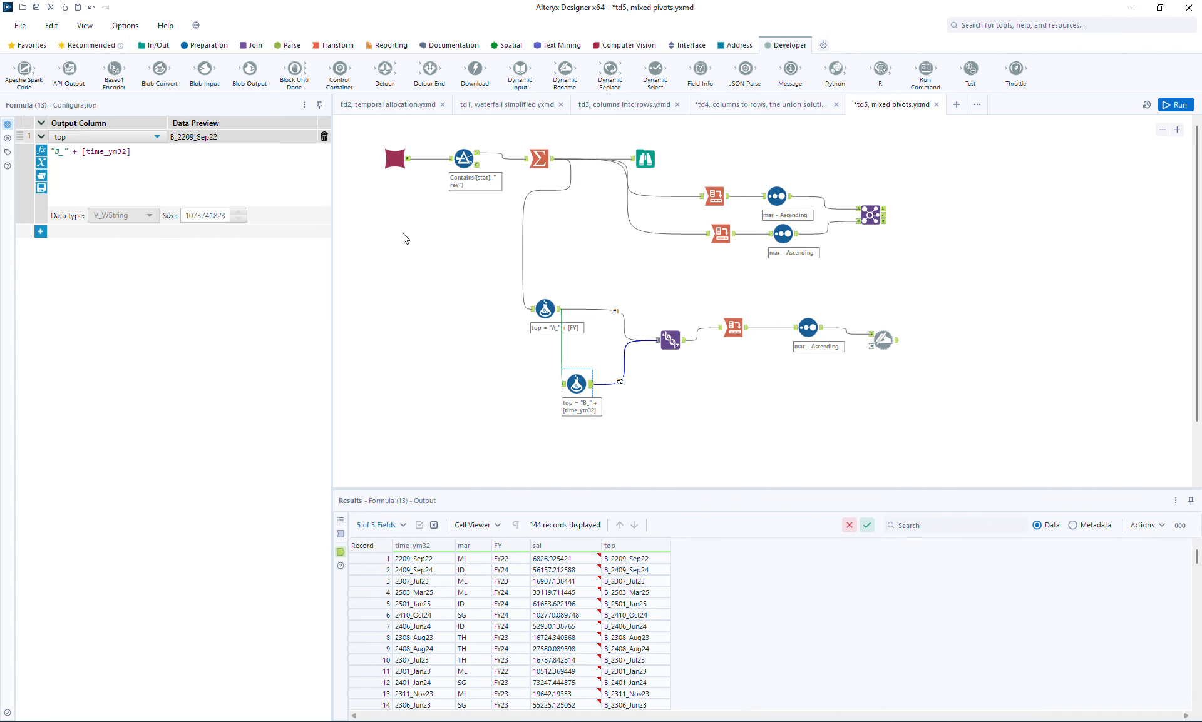
pyautogui.click(206, 45)
pyautogui.moveTo(204, 69); pyautogui.dragTo(584, 435)
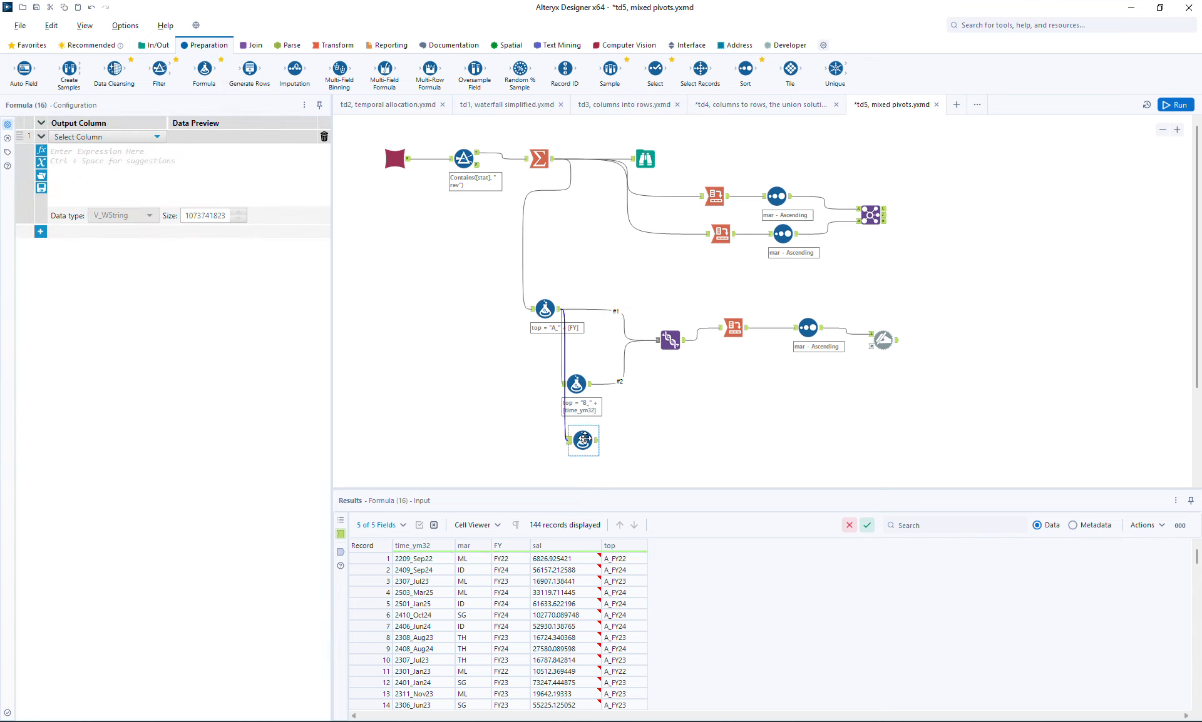
pyautogui.press('Delete')
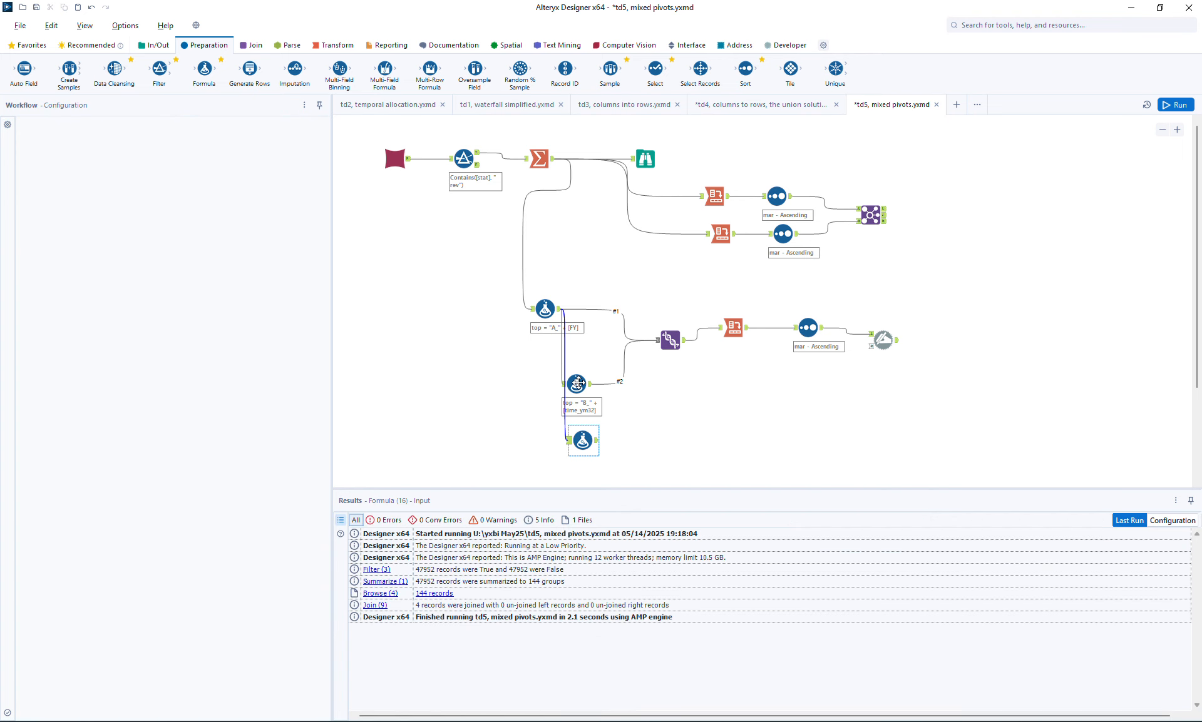
# - Duplicate the "B_" Formula tool below and connect the copy's input to the original's output
pyautogui.click(579, 383)
pyautogui.click(614, 435)
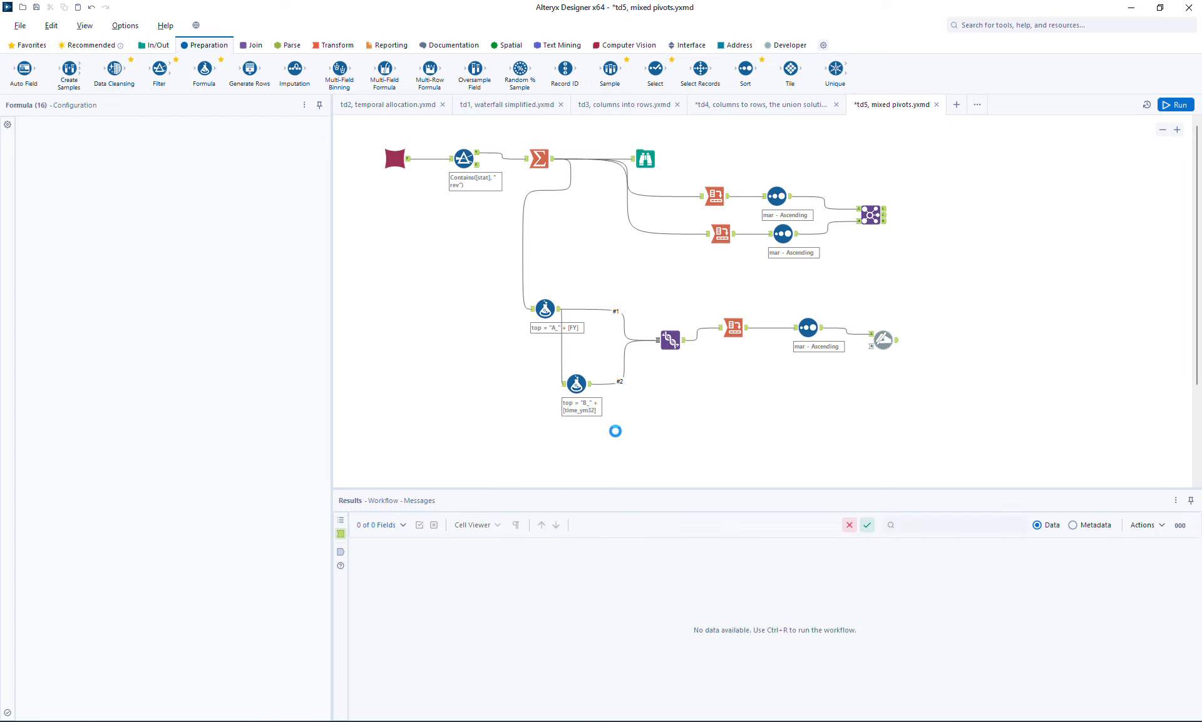
pyautogui.hotkey('ctrl', 'v')
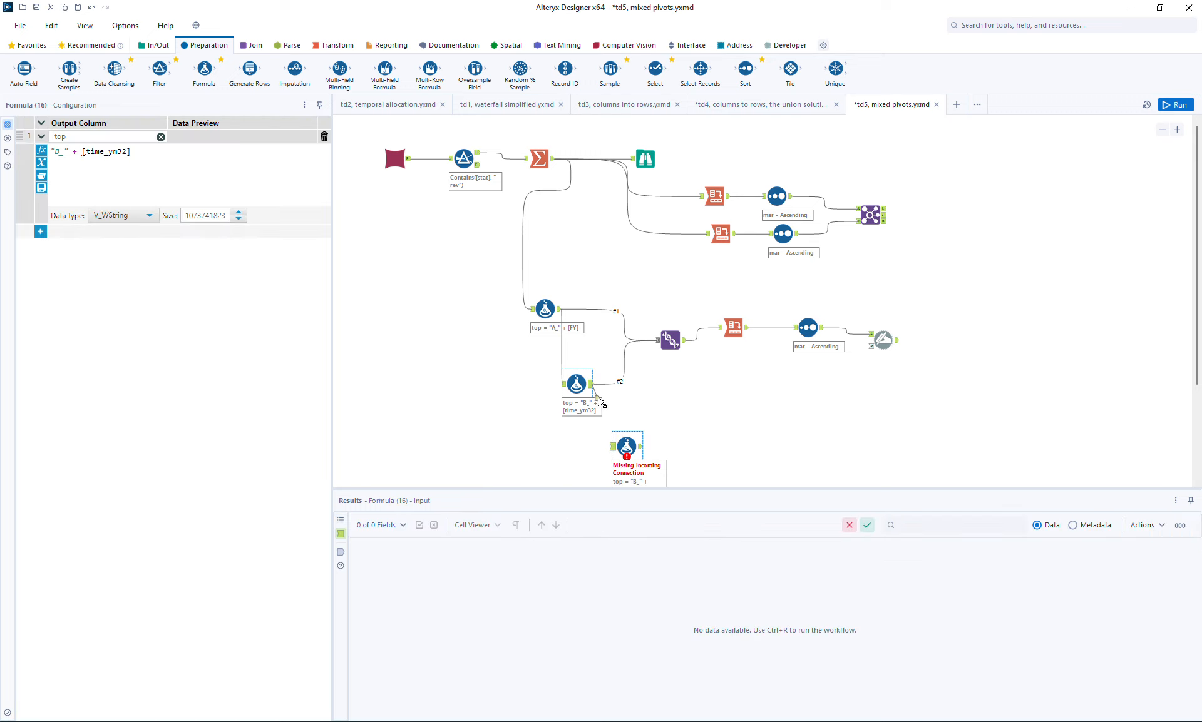
pyautogui.moveTo(590, 383); pyautogui.dragTo(611, 442)
pyautogui.click(626, 446)
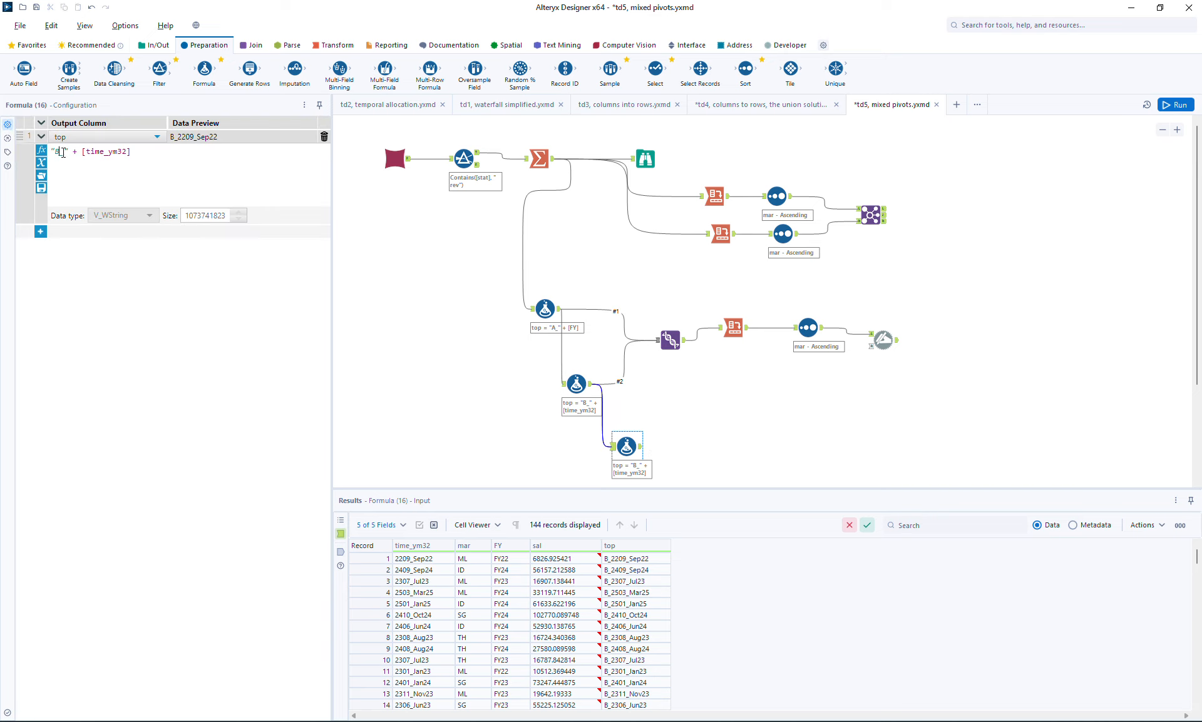
# - Change the duplicated Formula's expression for the top column to "A1_total"
pyautogui.write('A1')
pyautogui.hotkey('shift', 'End')
pyautogui.press('BackSpace')
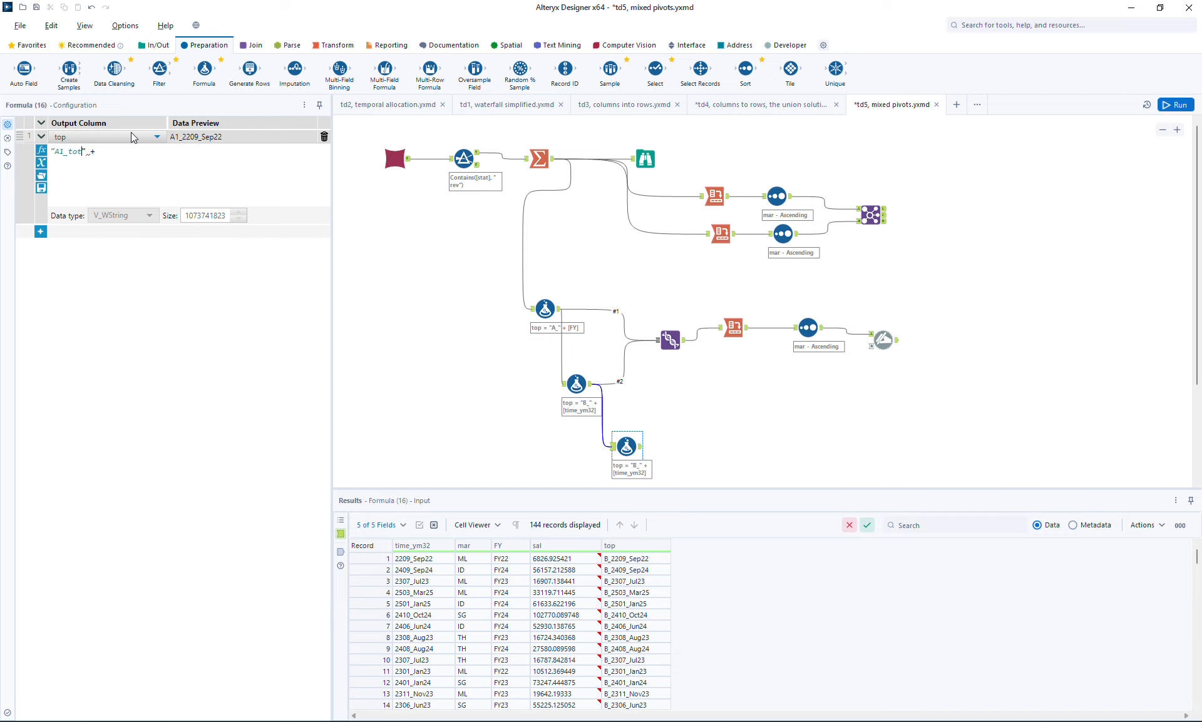
pyautogui.press('BackSpace')
pyautogui.press('BackSpace')
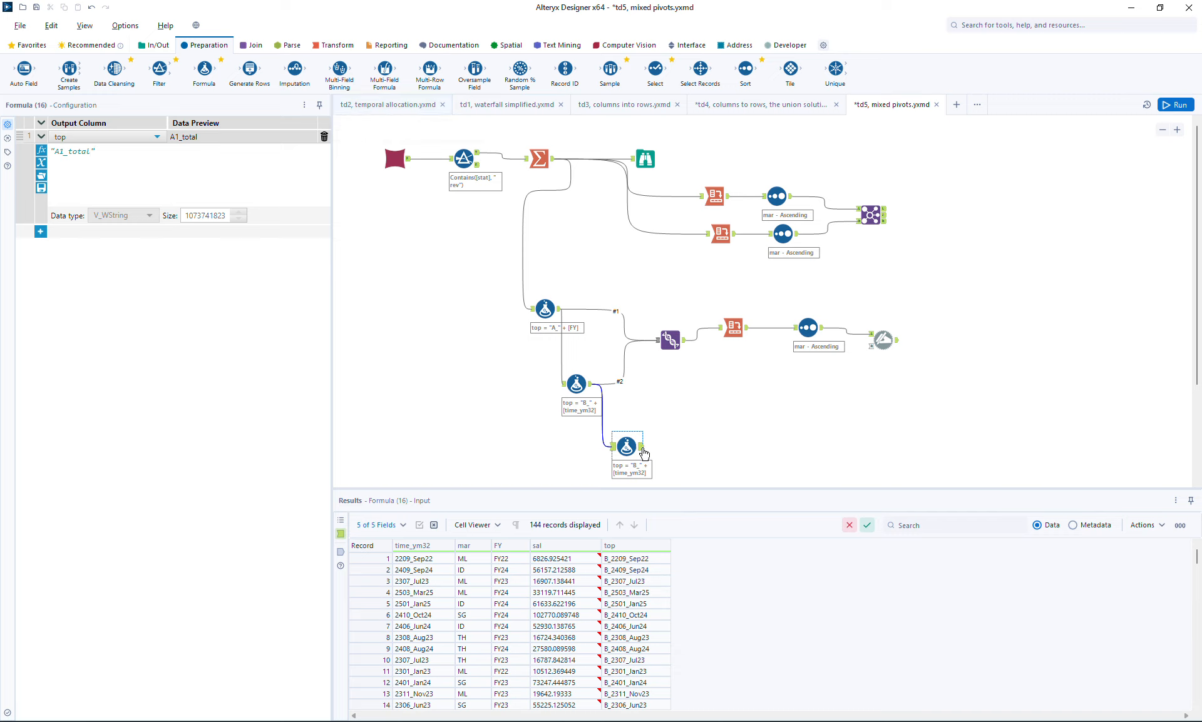
# - Connect the "A1_total" Formula to the Union, run the workflow and check the Dynamic Rename output
pyautogui.moveTo(641, 447); pyautogui.dragTo(656, 348)
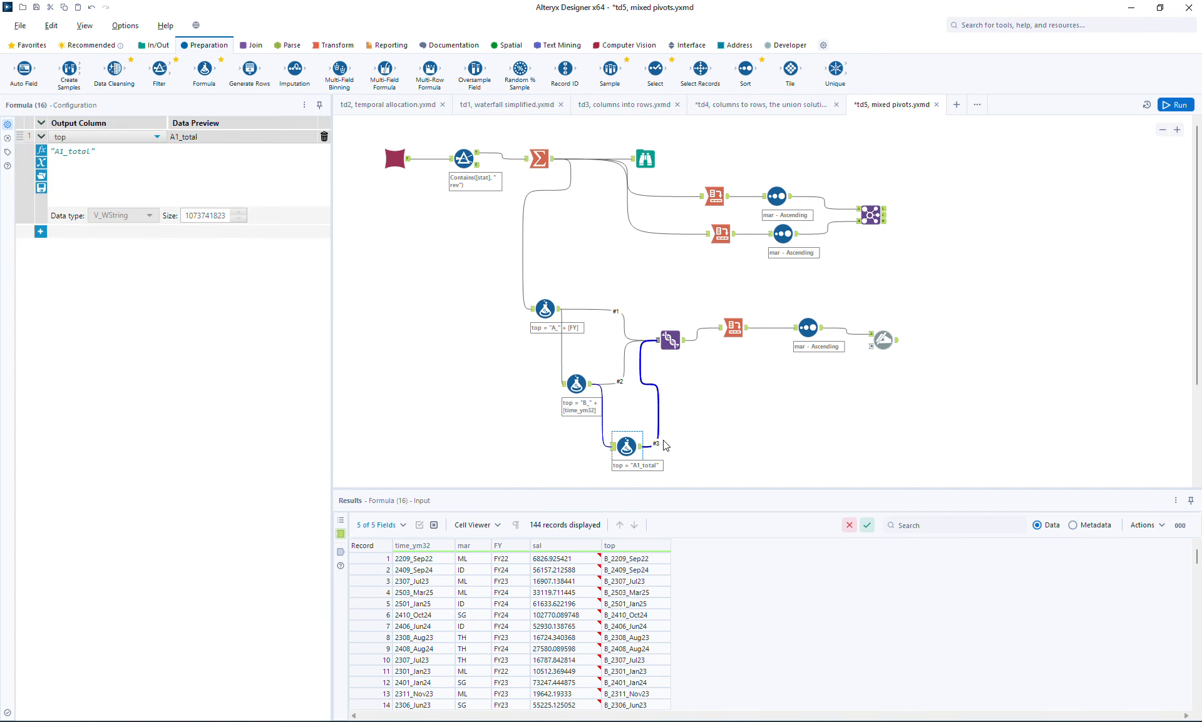
pyautogui.click(1179, 107)
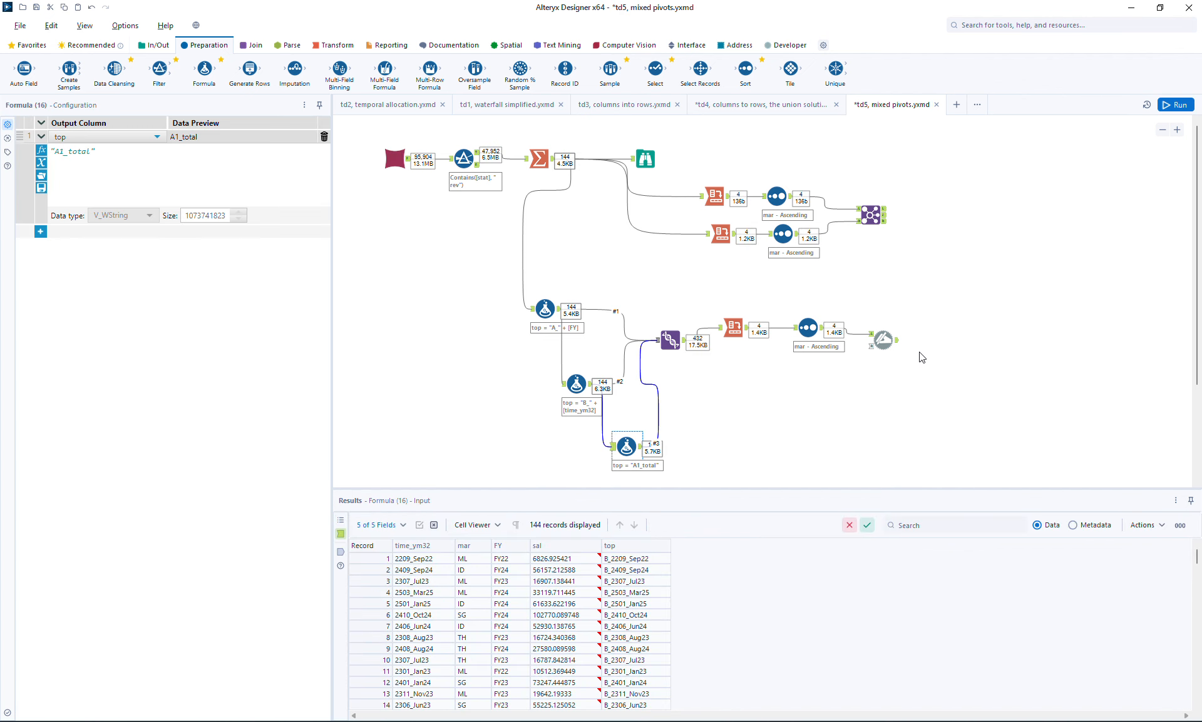
pyautogui.click(897, 344)
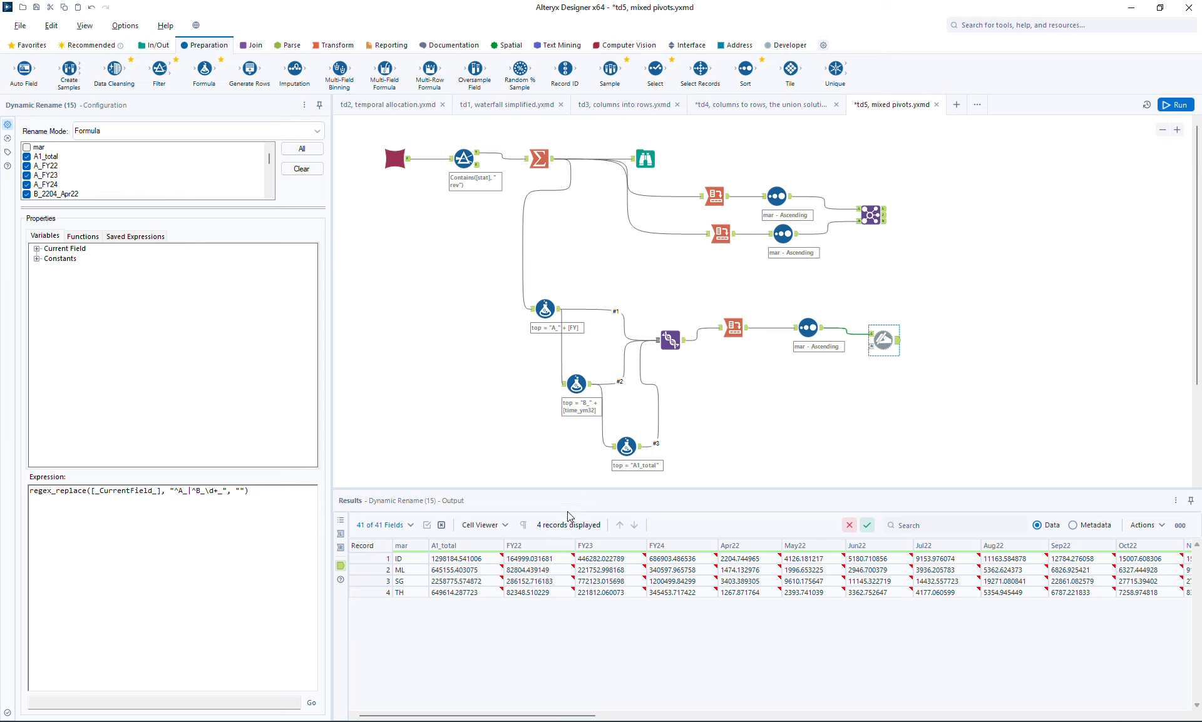
# - Change the fiscal-year Formula's prefix to "A1_" and the total Formula's expression to "A2_total"
pyautogui.click(545, 310)
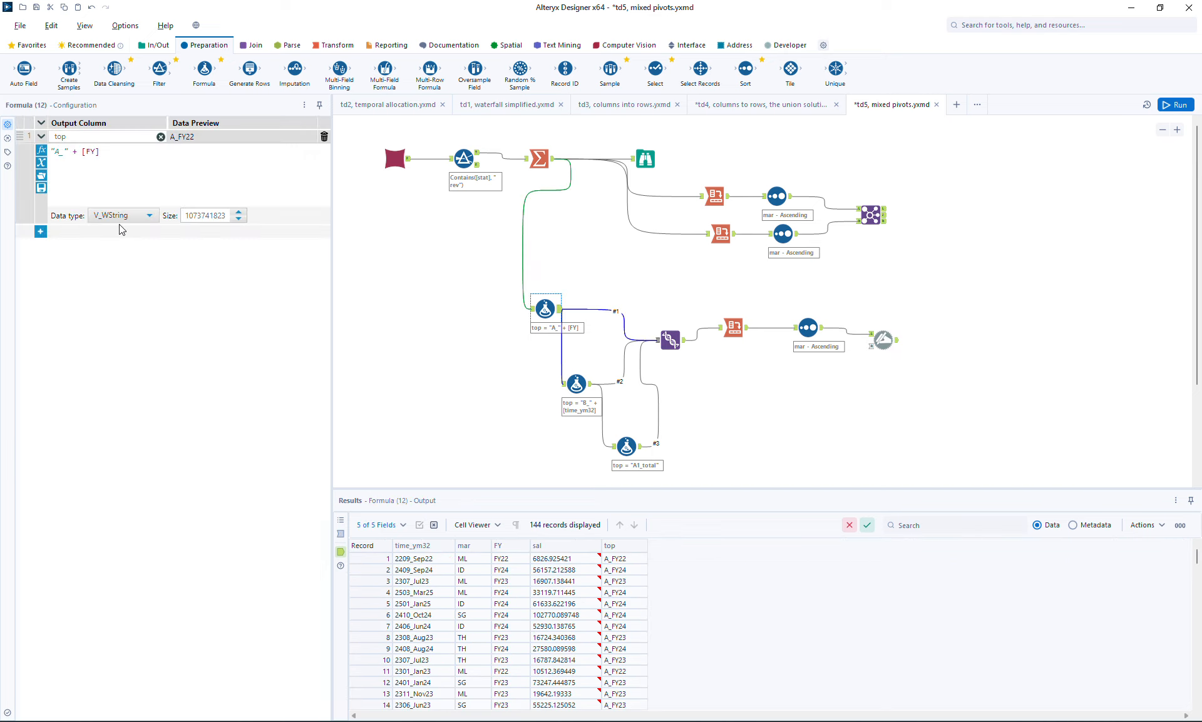
pyautogui.click(62, 150)
pyautogui.write('1')
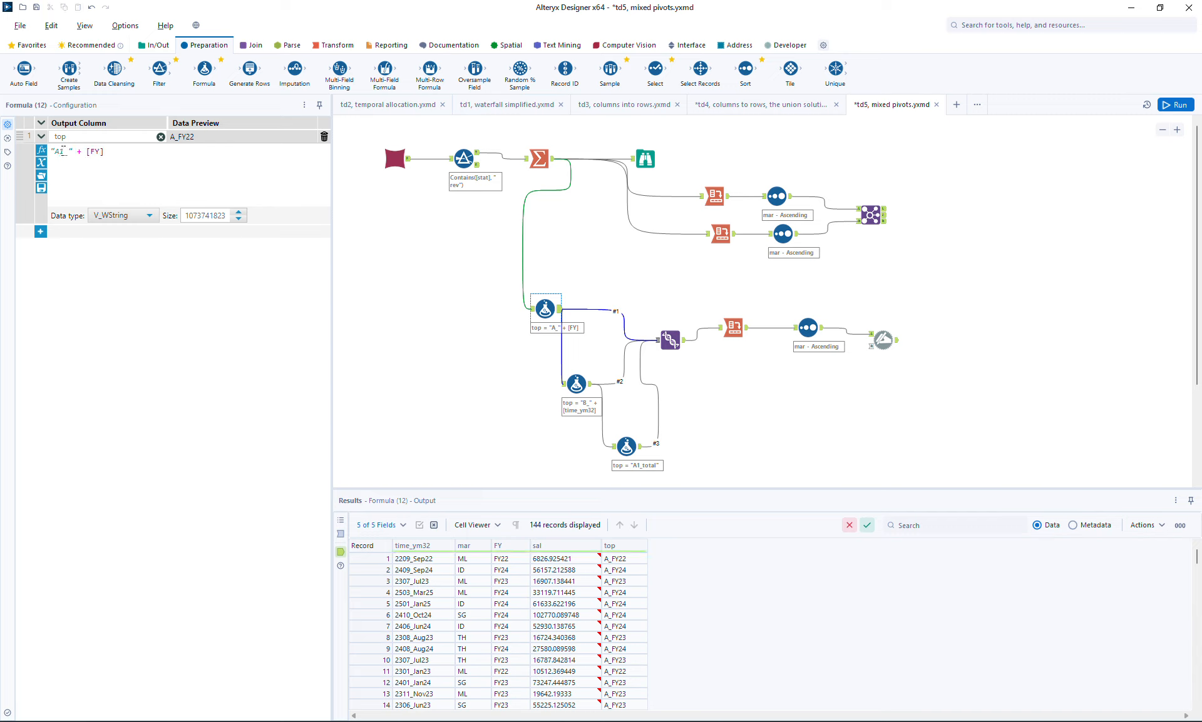
pyautogui.click(627, 446)
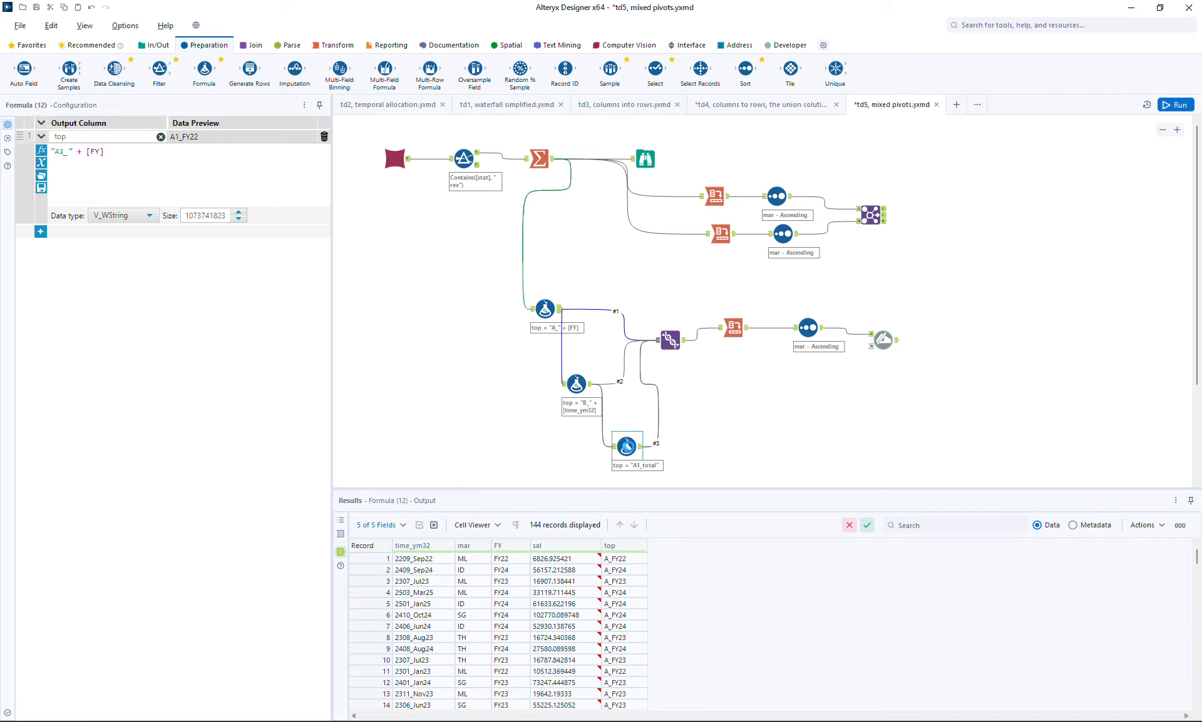
pyautogui.click(66, 152)
pyautogui.press('BackSpace')
pyautogui.write('2_total"')
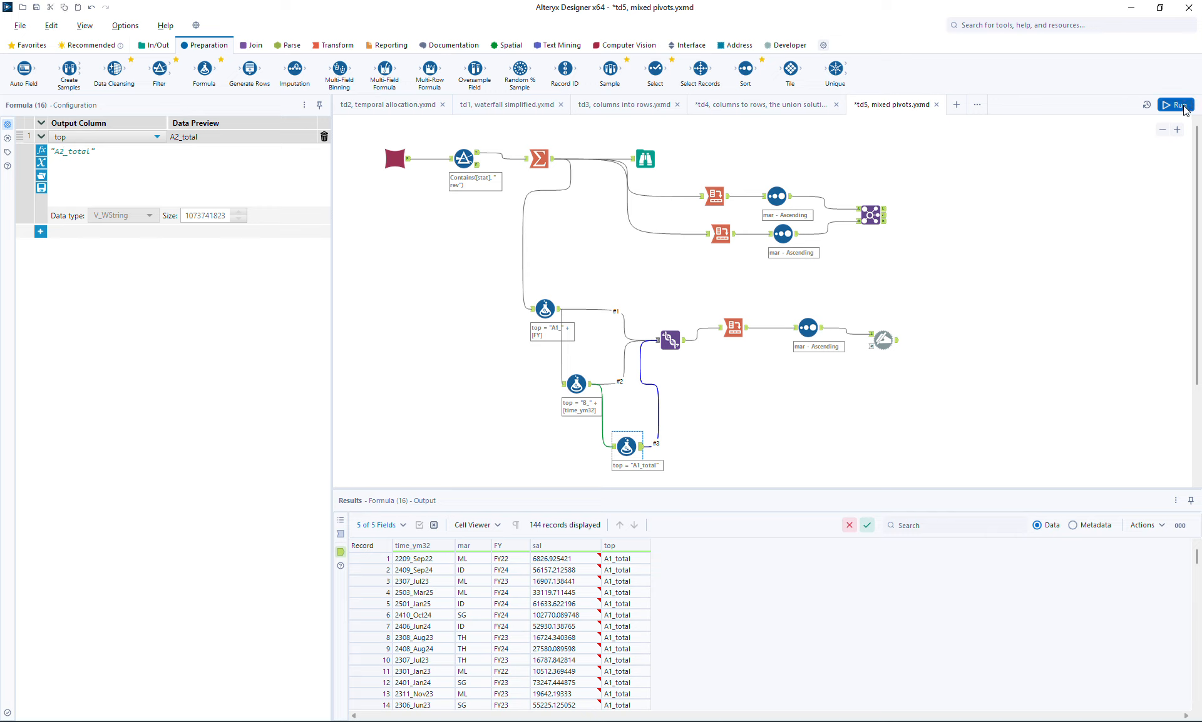
# - Run the workflow and review the Dynamic Rename output from the first to the last column
pyautogui.click(941, 333)
pyautogui.hotkey('ctrl', 'r')
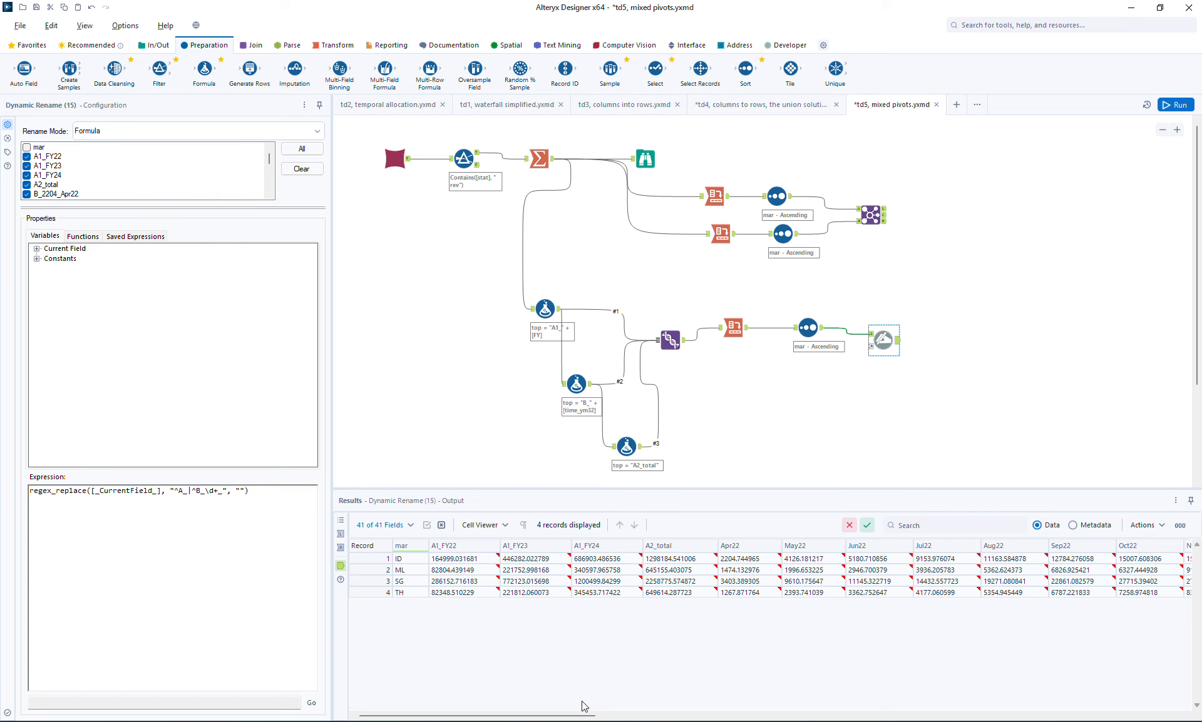
pyautogui.moveTo(582, 715); pyautogui.dragTo(1169, 714)
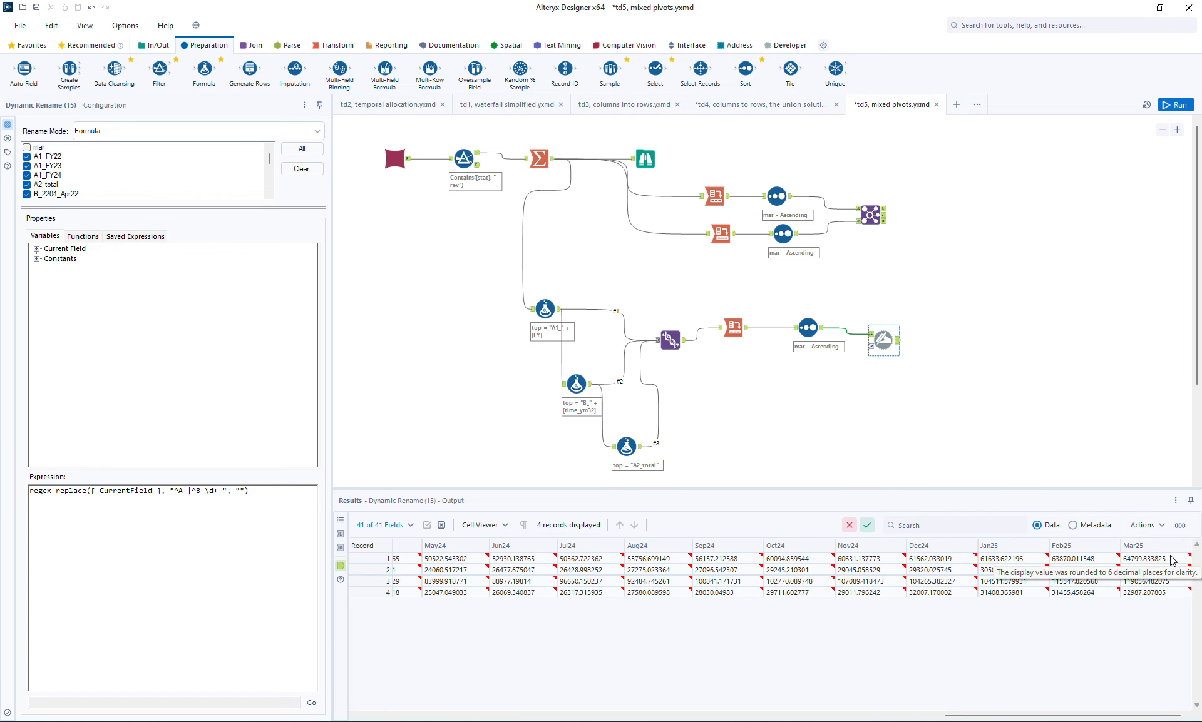
pyautogui.moveTo(1014, 712); pyautogui.dragTo(395, 718)
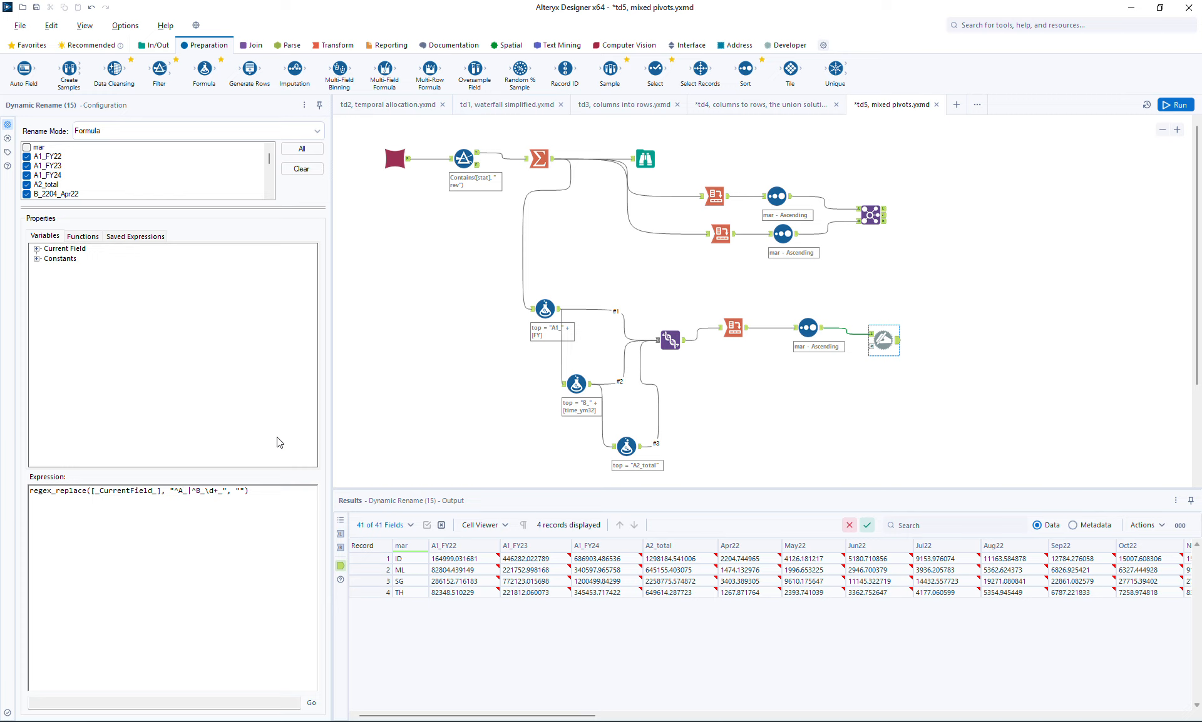
# - Edit the rename expression to regex_replace([_CurrentField_], "^A\d_|^B_\d+_", "") and run the workflow
pyautogui.write('\\d*')
pyautogui.press('BackSpace')
pyautogui.click(1176, 104)
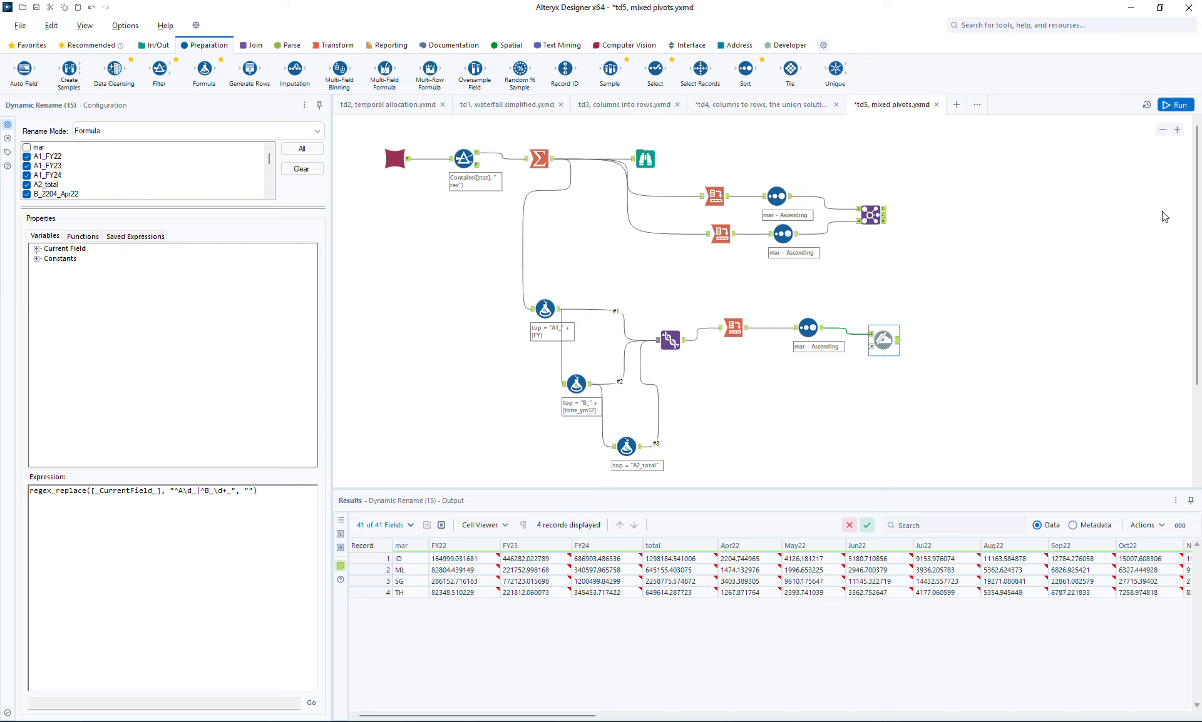
# - Shift all tools from the Summarize onward lower on the canvas and paste a copy of that group beside the original
pyautogui.click(1163, 130)
pyautogui.click(1163, 130)
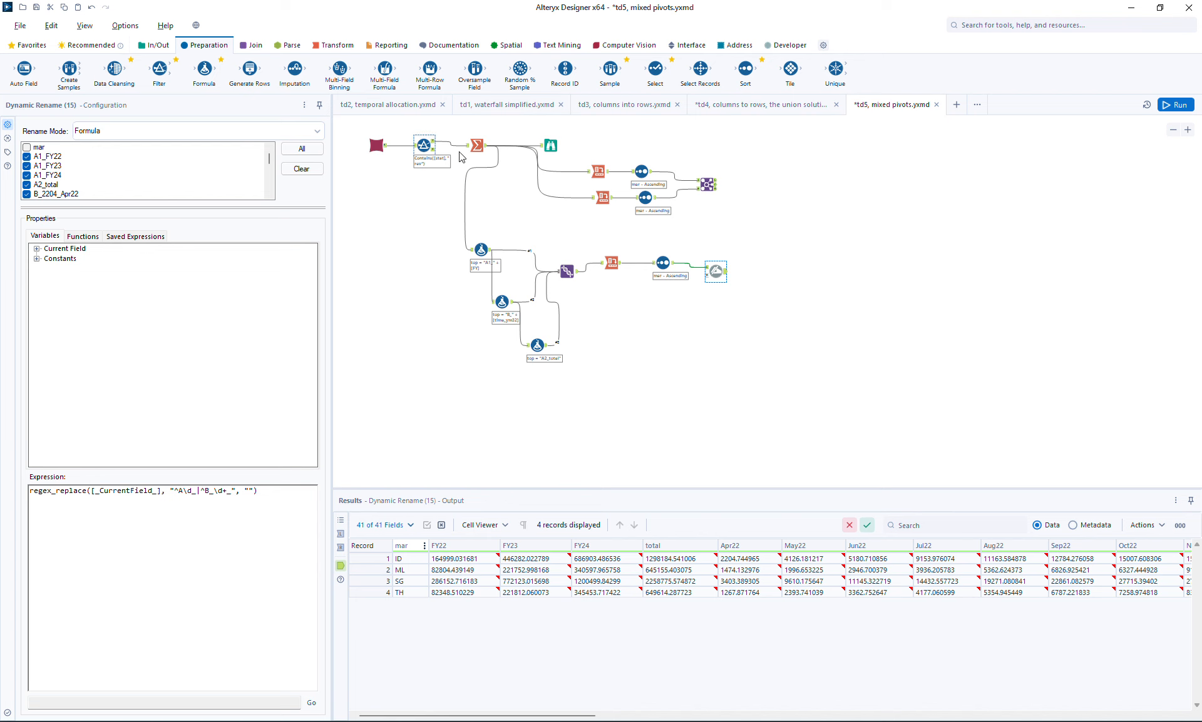
pyautogui.click(435, 148)
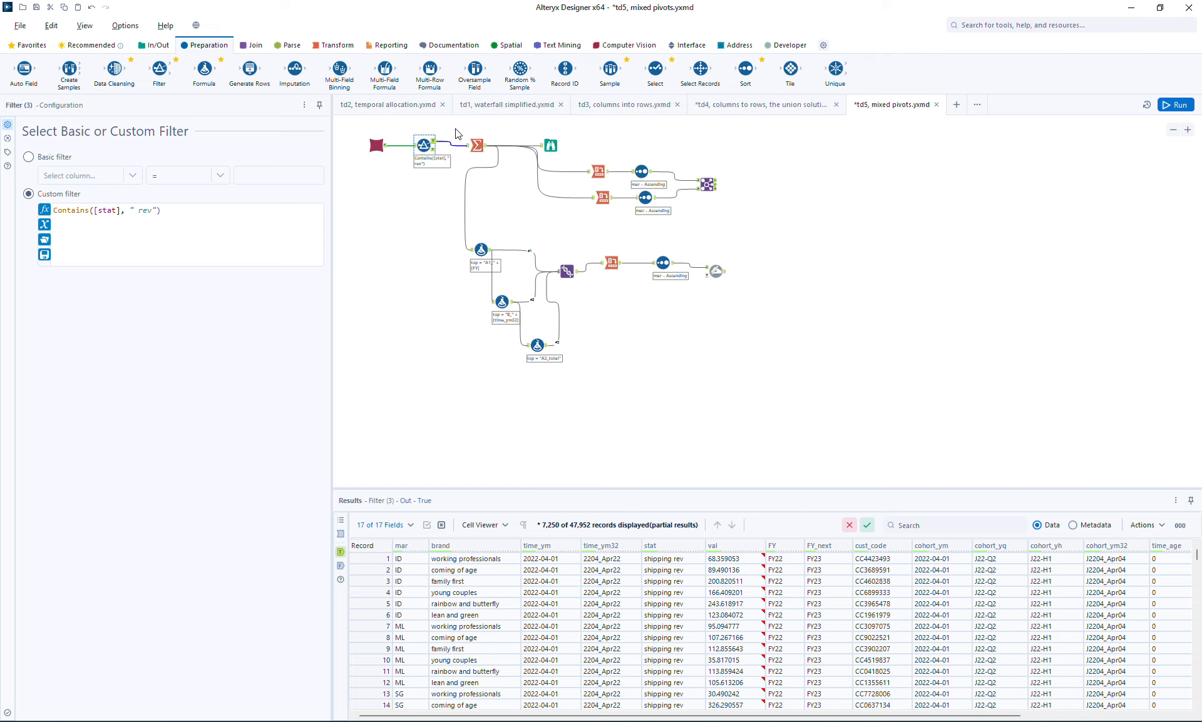
pyautogui.moveTo(456, 133); pyautogui.dragTo(770, 401)
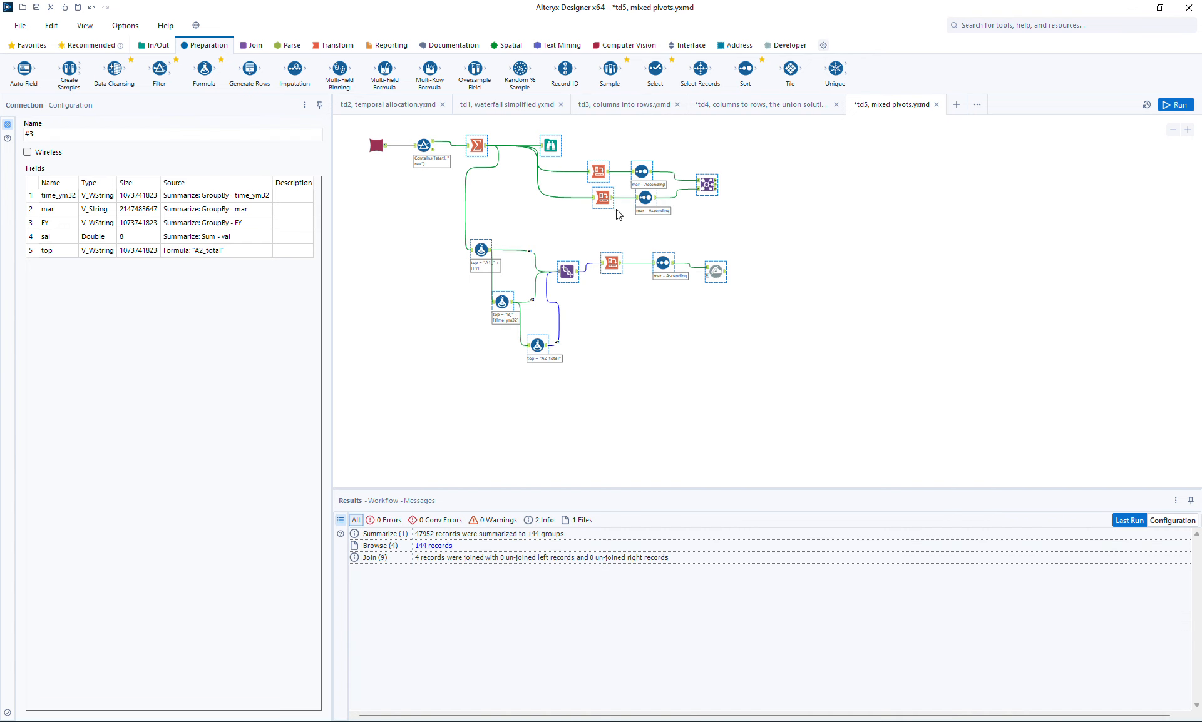
pyautogui.moveTo(601, 198); pyautogui.dragTo(604, 259)
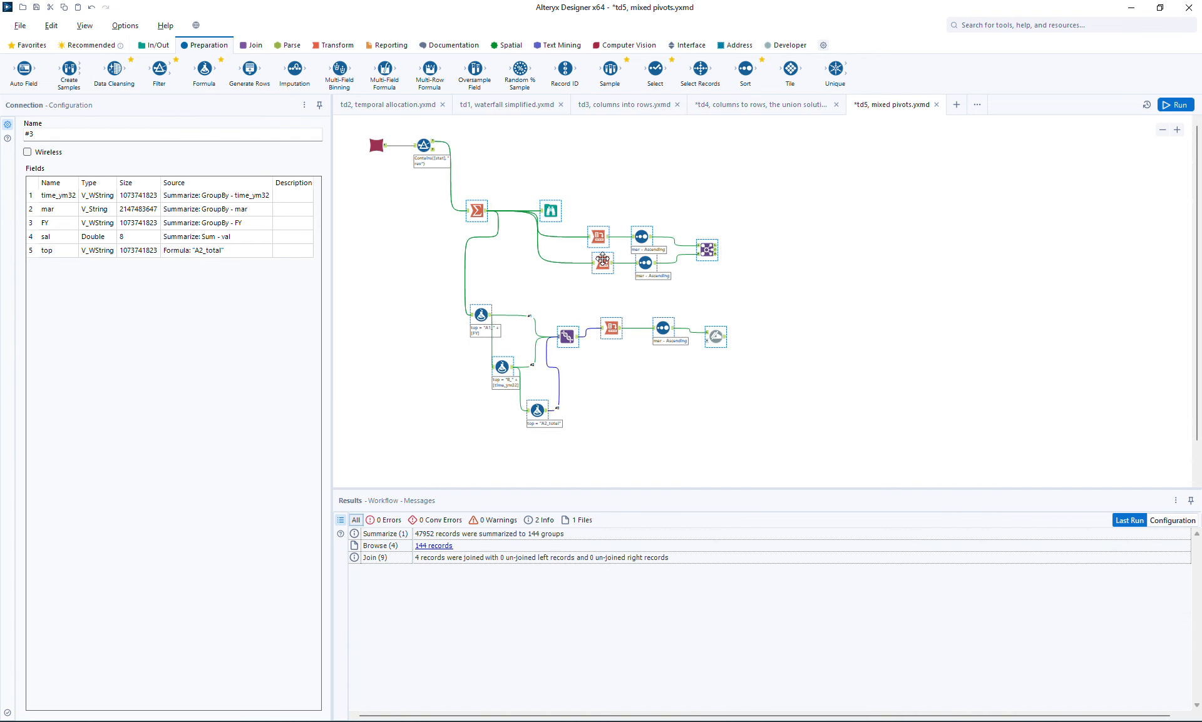
pyautogui.click(836, 216)
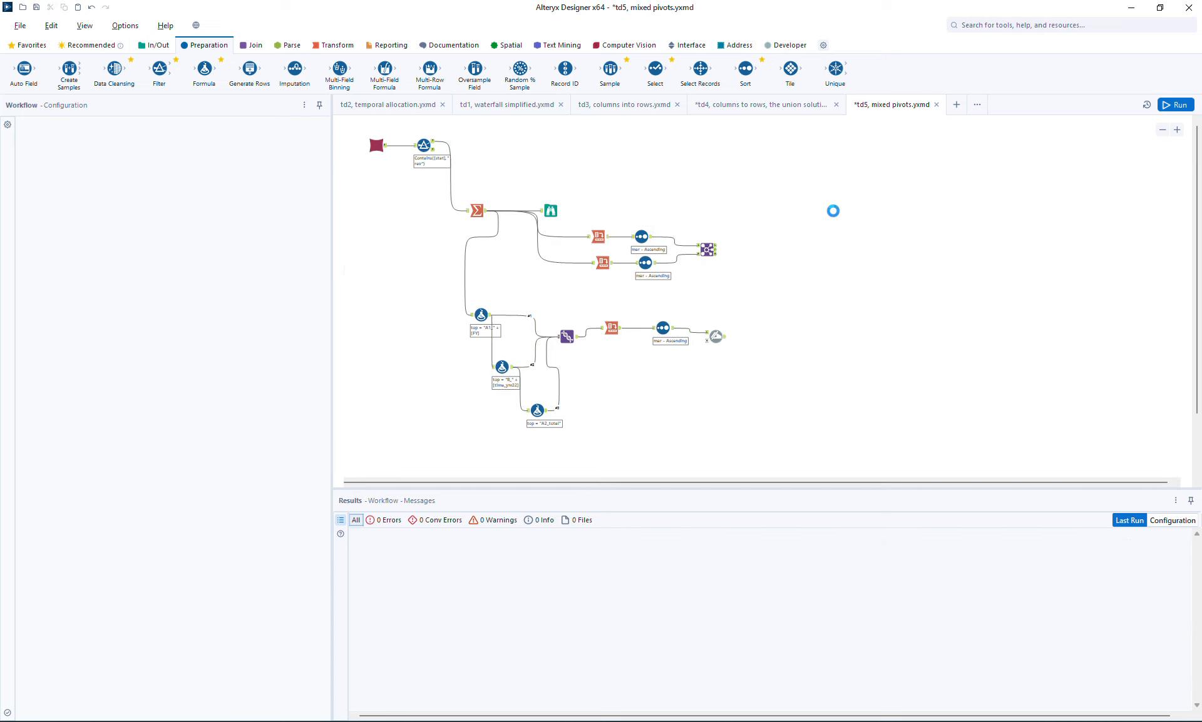
pyautogui.hotkey('ctrl', 'v')
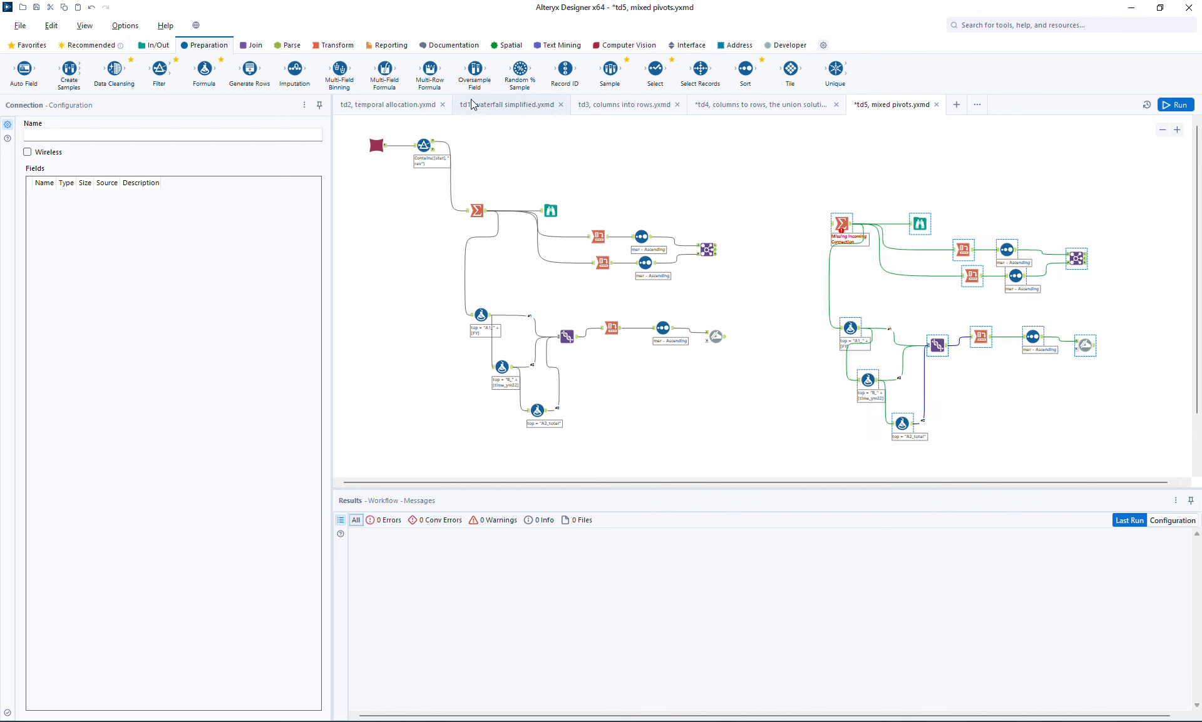
# - Insert a Formula tool between the Filter and the copied Summarize that sets the mar column to [brand]
pyautogui.click(477, 210)
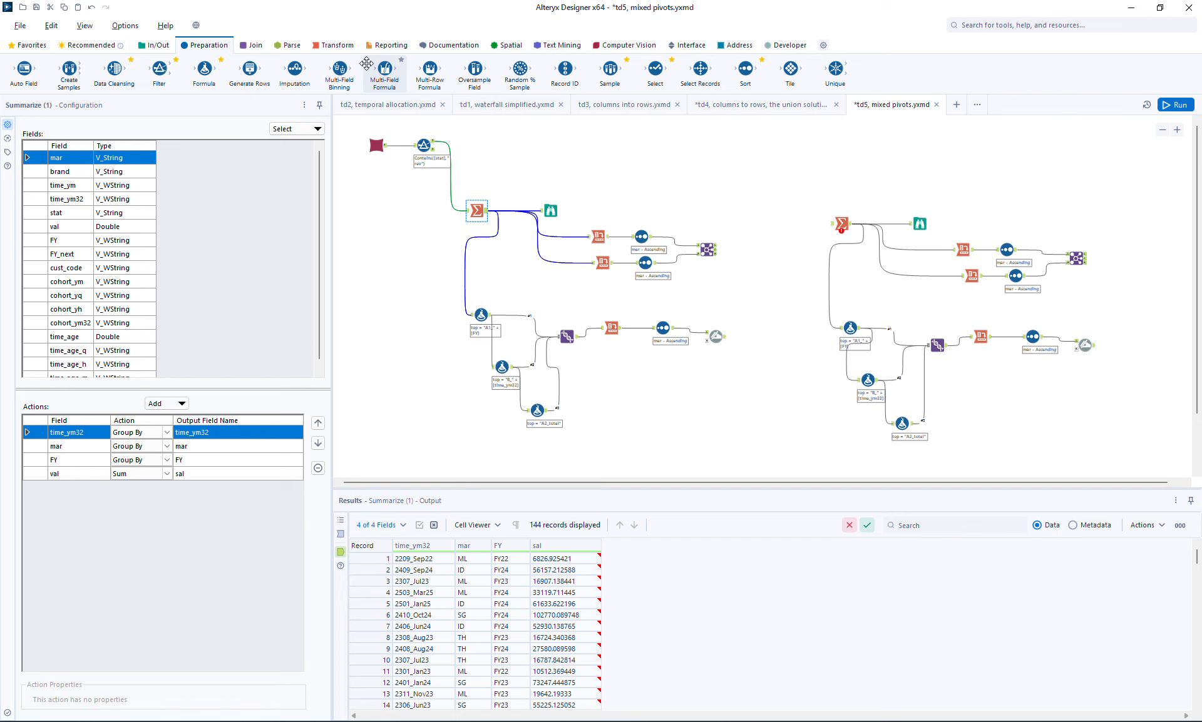
pyautogui.moveTo(204, 69); pyautogui.dragTo(791, 215)
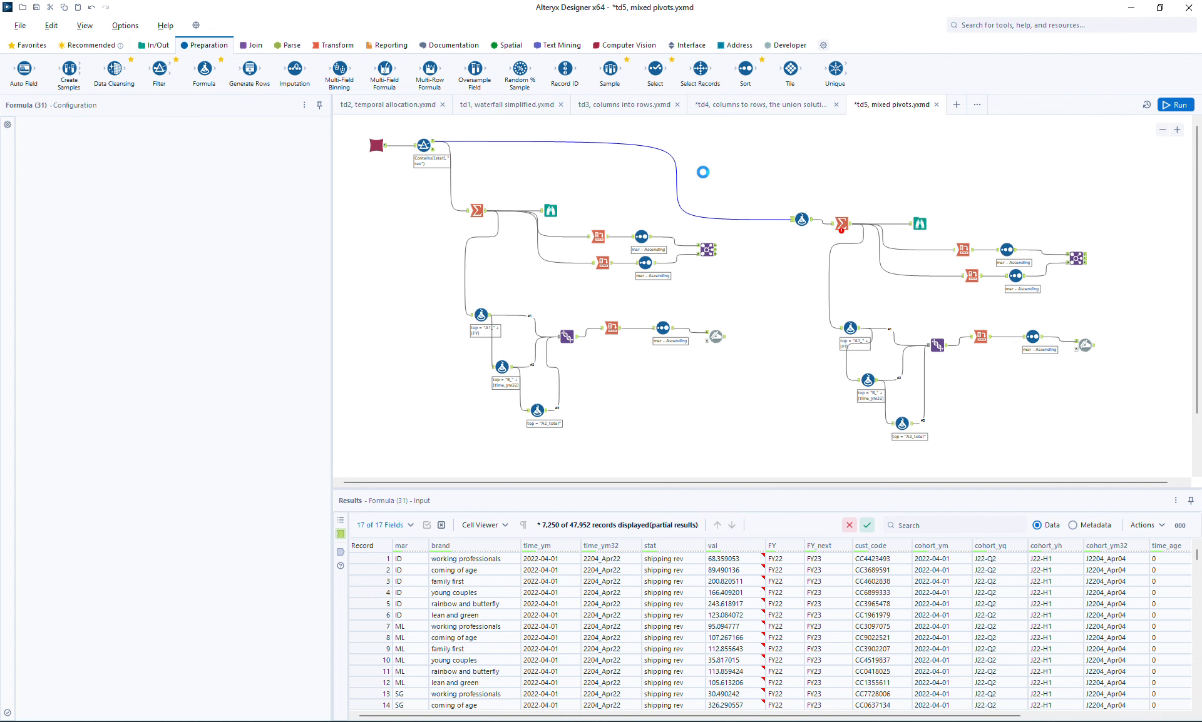
pyautogui.click(75, 137)
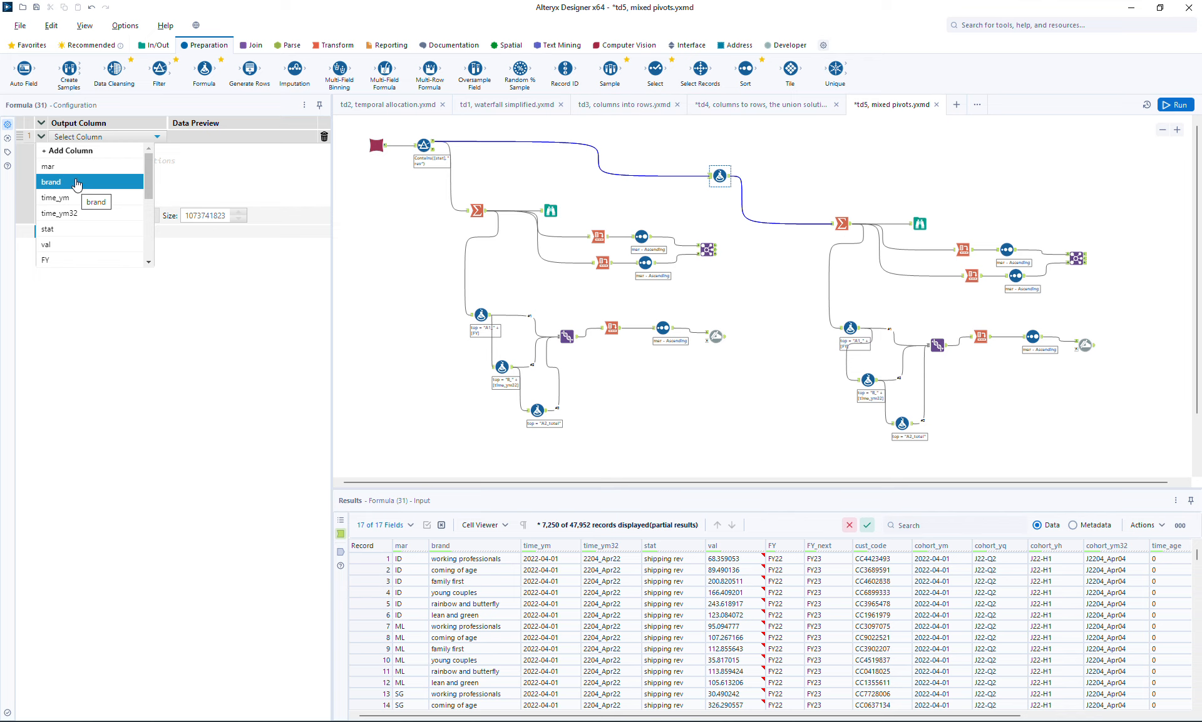
pyautogui.click(75, 166)
pyautogui.write('[brand]')
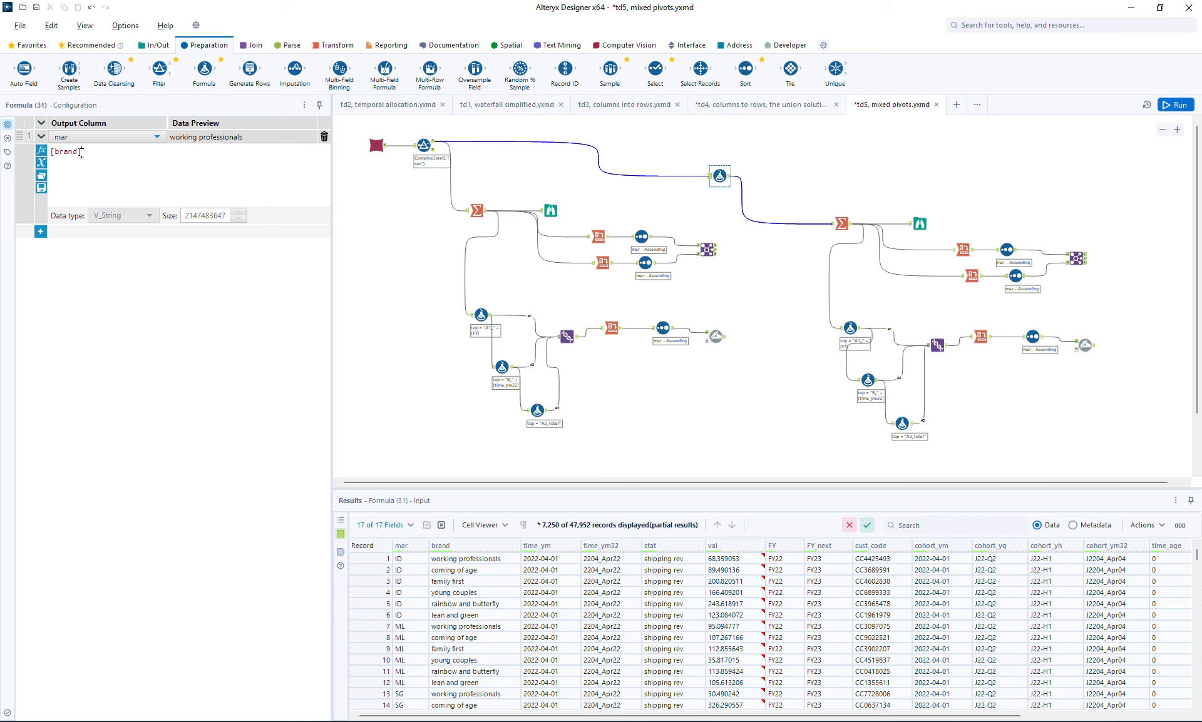
# - Check how mar is used in the copied Summarize and the copied fiscal-year Cross Tab
pyautogui.click(920, 223)
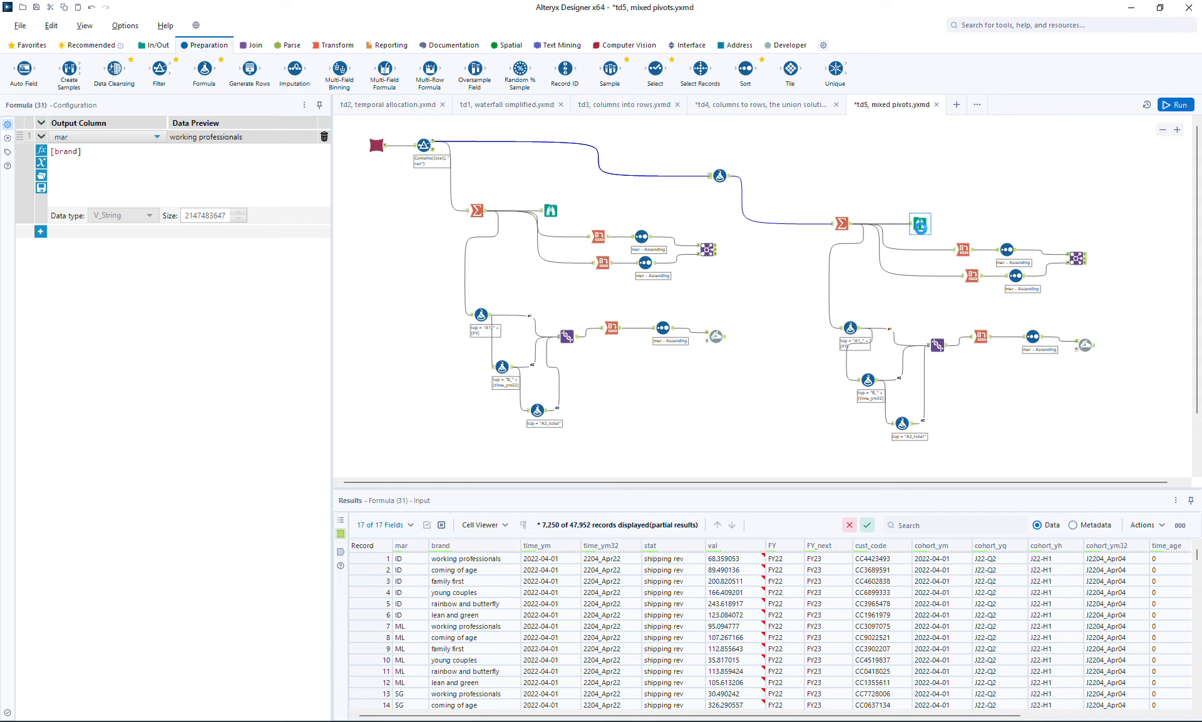
pyautogui.keyDown('ctrl'); pyautogui.click(845, 227); pyautogui.keyUp('ctrl')
pyautogui.click(845, 227)
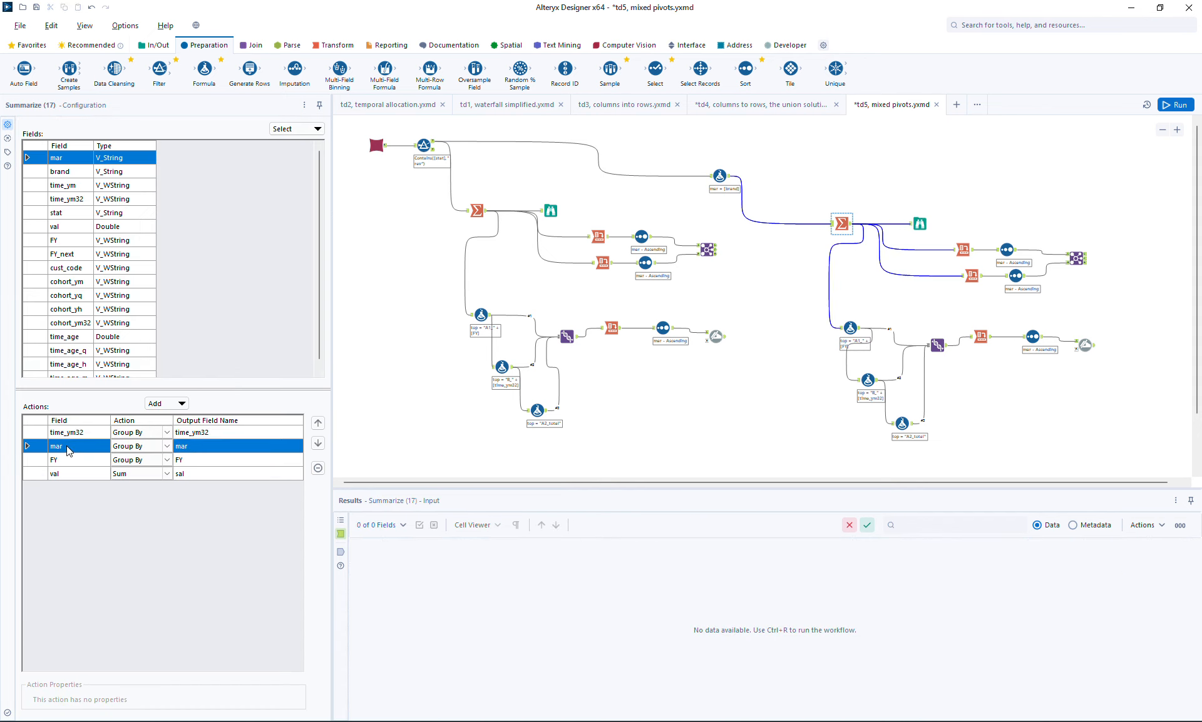
pyautogui.click(963, 249)
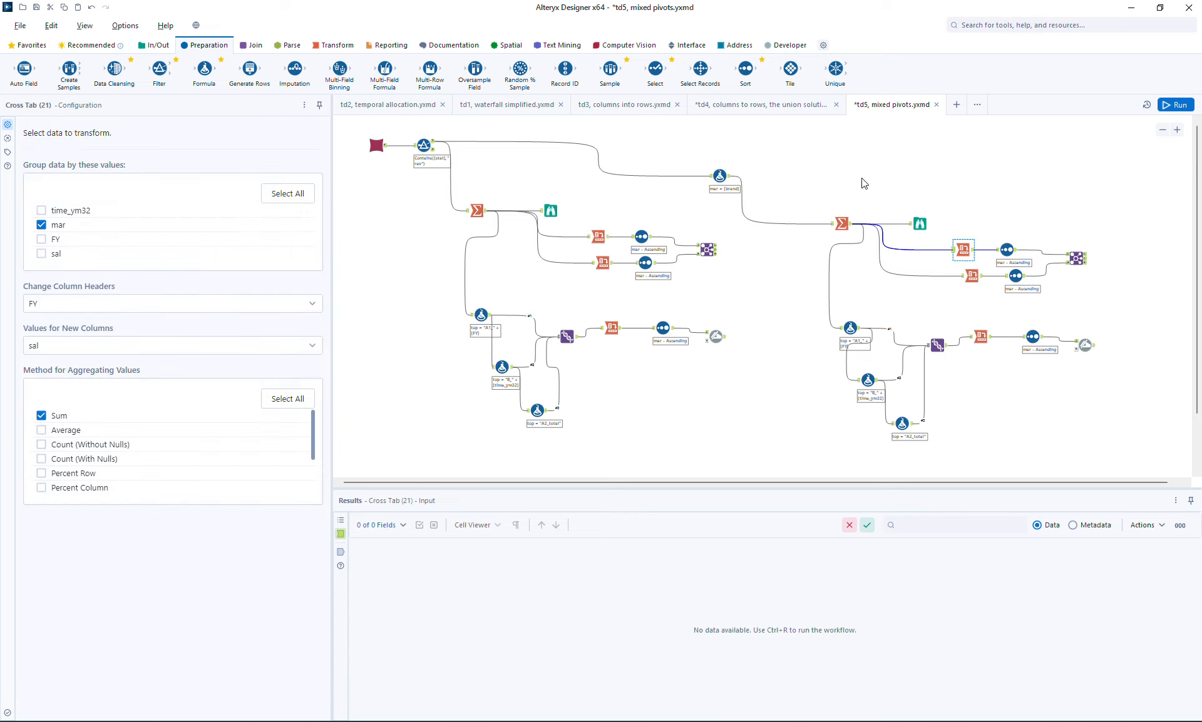
# - Run the workflow and compare the Dynamic Rename outputs of the market branch and the brand branch
pyautogui.click(1175, 104)
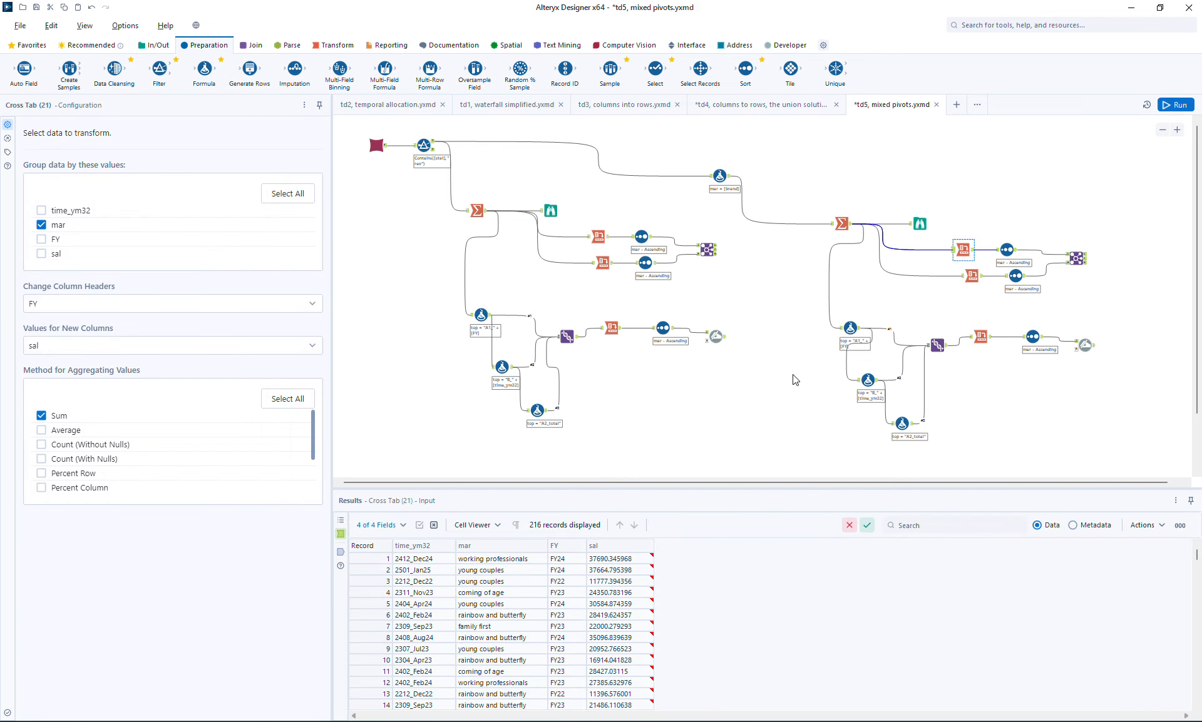
pyautogui.click(723, 340)
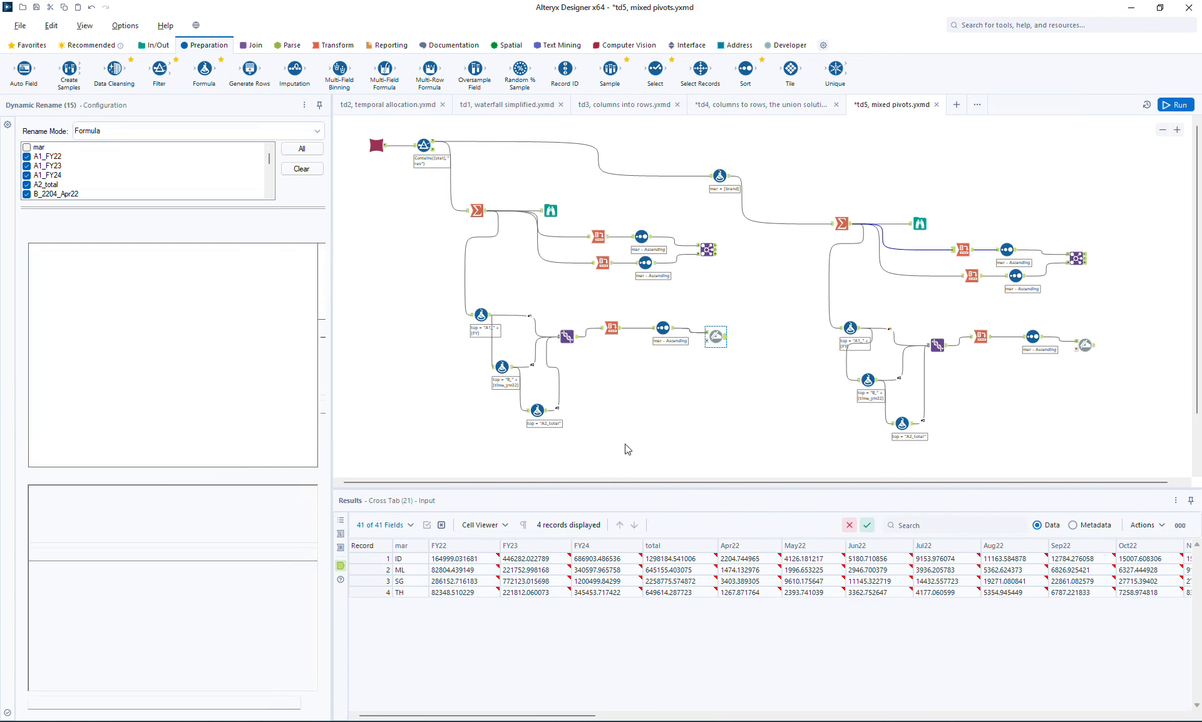
pyautogui.click(1088, 347)
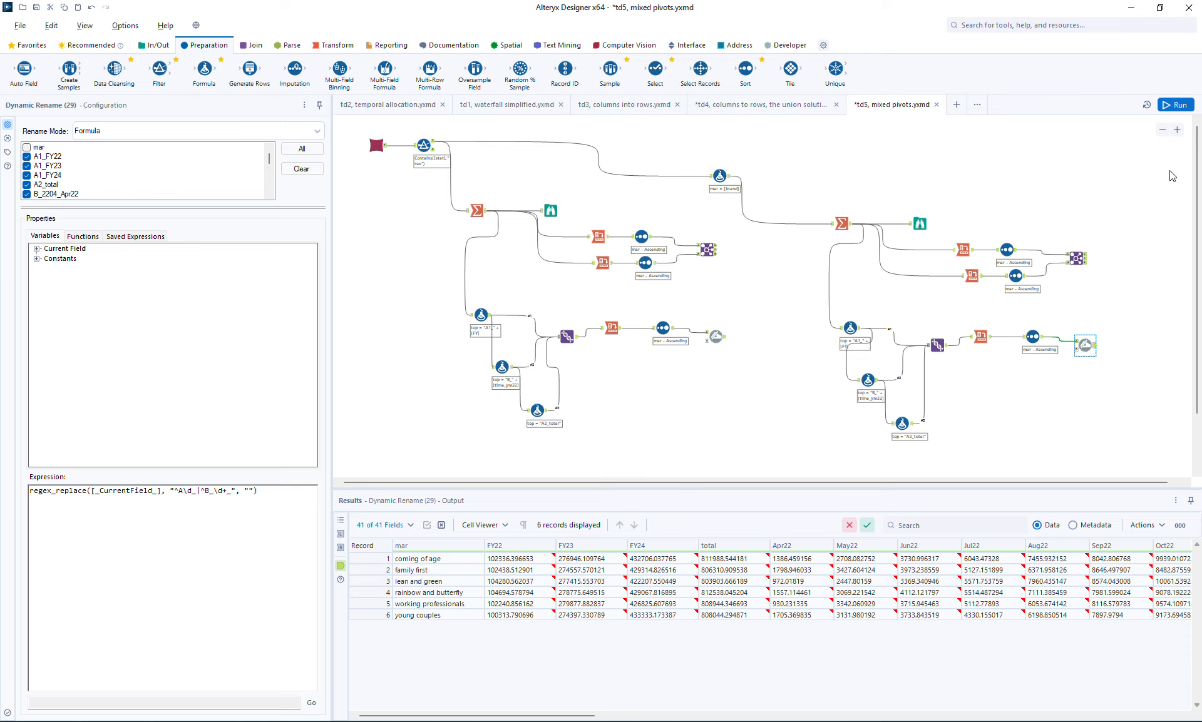
# - Move the brand Formula nearer its Summarize and paste a copy of the entire brand branch below the market branch
pyautogui.click(1162, 131)
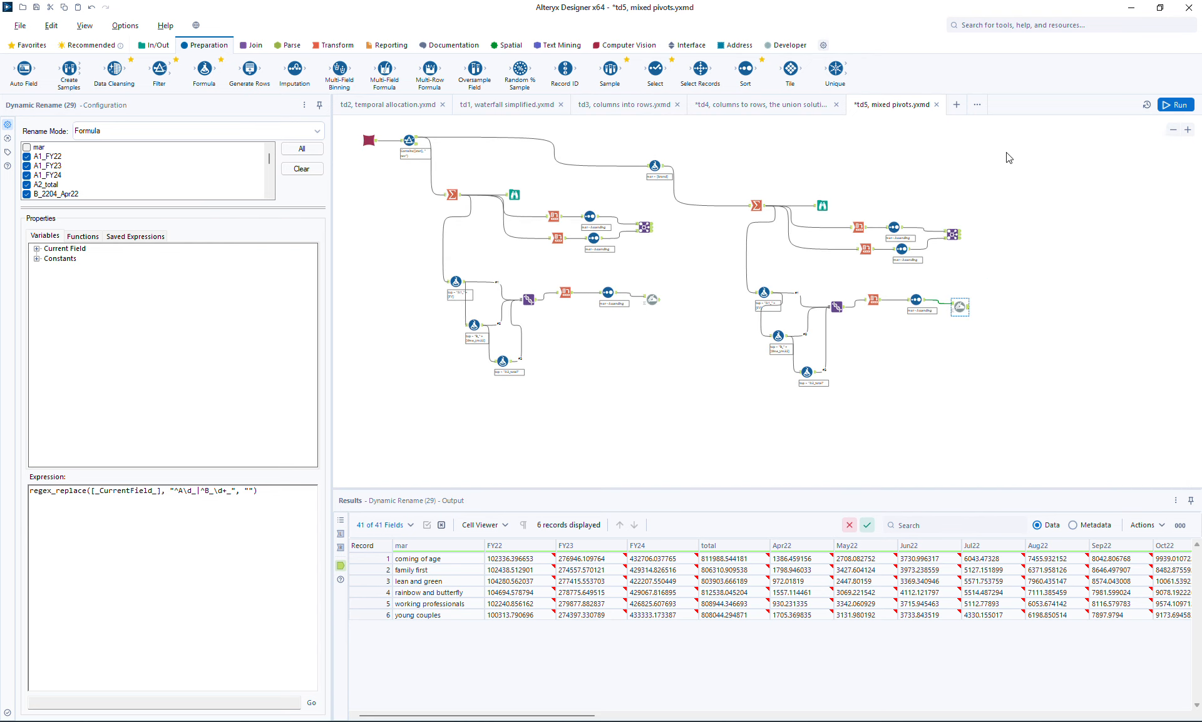
pyautogui.moveTo(654, 164); pyautogui.dragTo(716, 157)
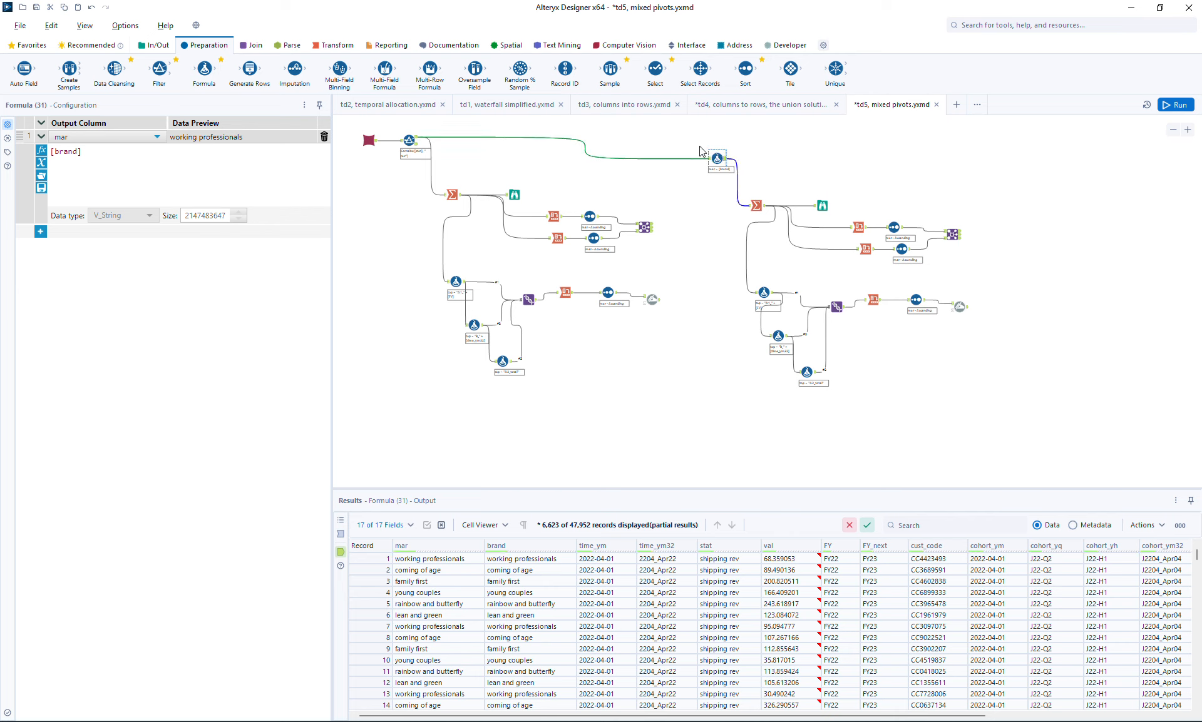
pyautogui.moveTo(697, 145); pyautogui.dragTo(1022, 430)
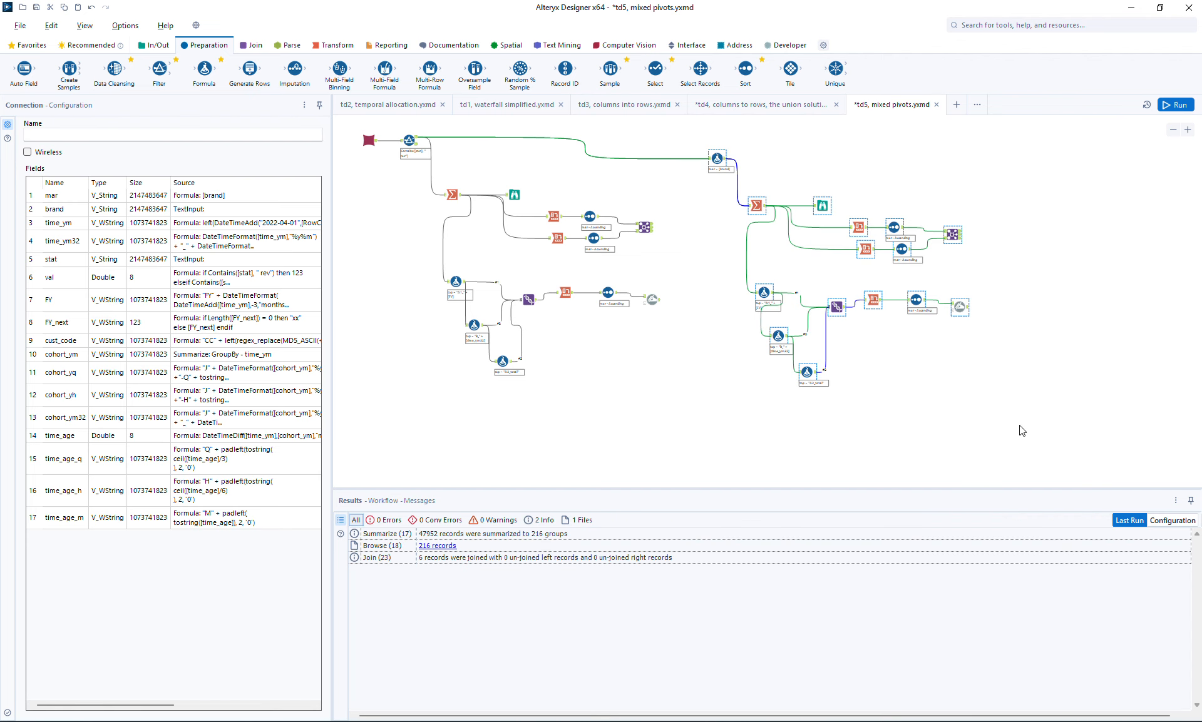
pyautogui.click(403, 439)
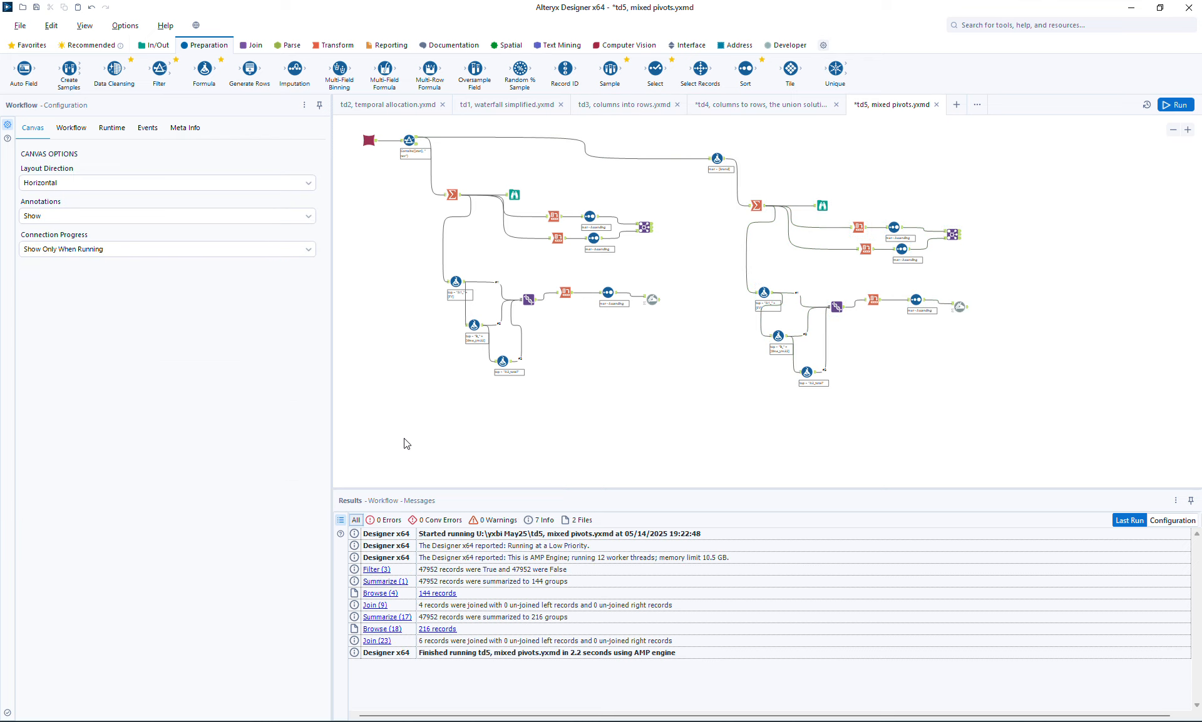
pyautogui.hotkey('ctrl', 'v')
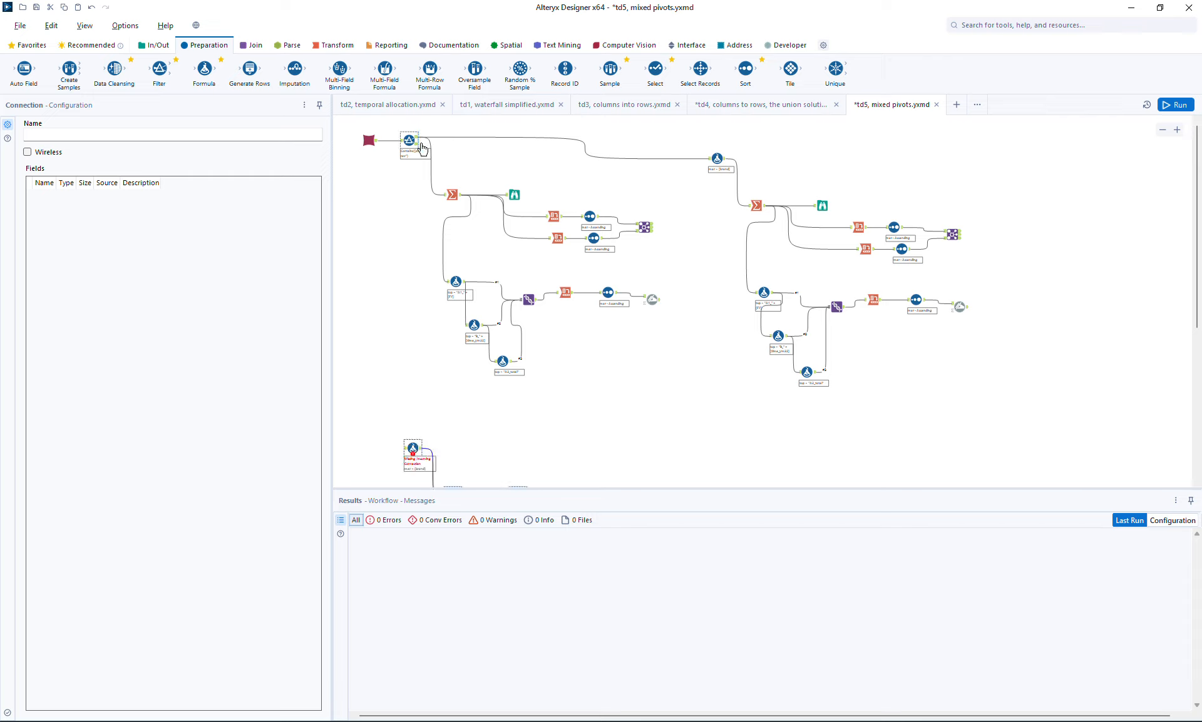
# - Connect the Filter to the pasted branch's Formula tool and change its mar expression to [mar] + " " + [brand]
pyautogui.moveTo(418, 143); pyautogui.dragTo(427, 444)
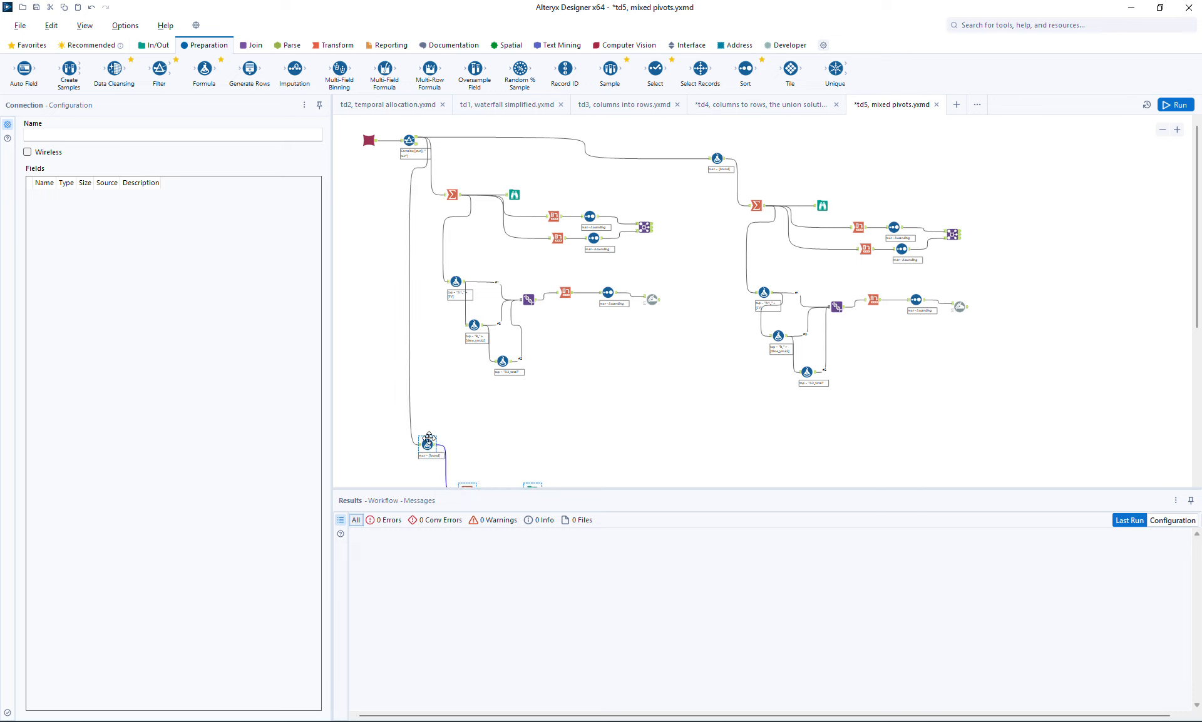
pyautogui.click(428, 445)
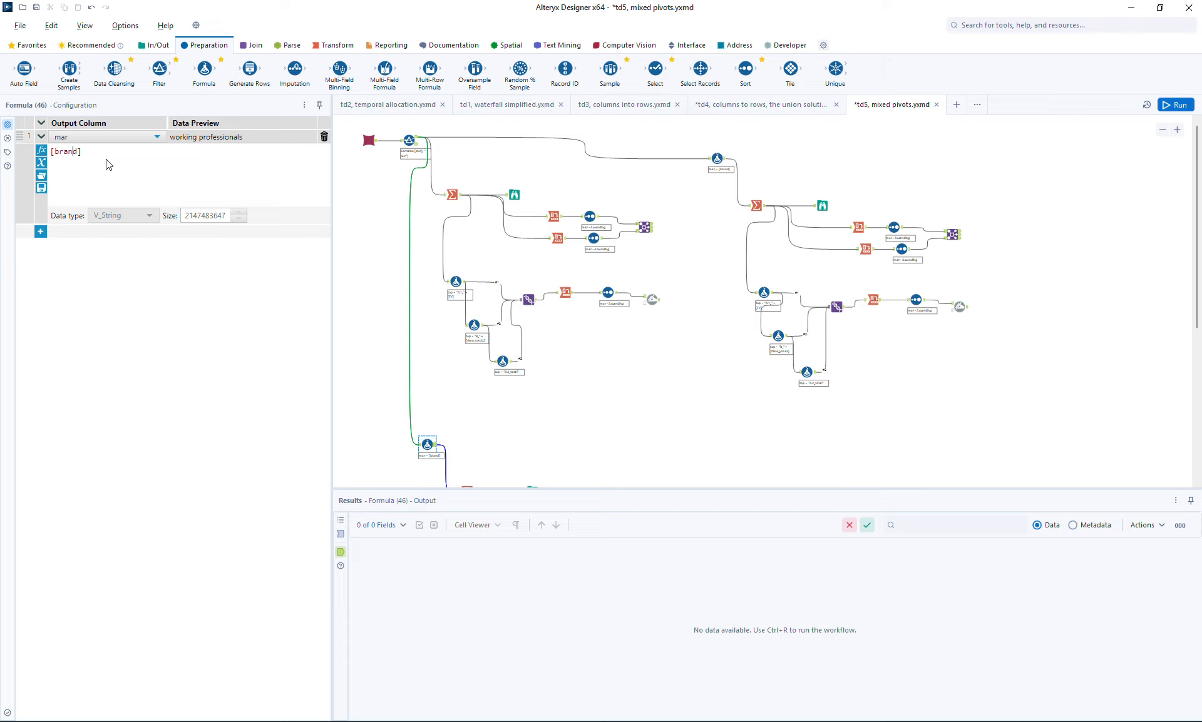
pyautogui.write('[mar] +')
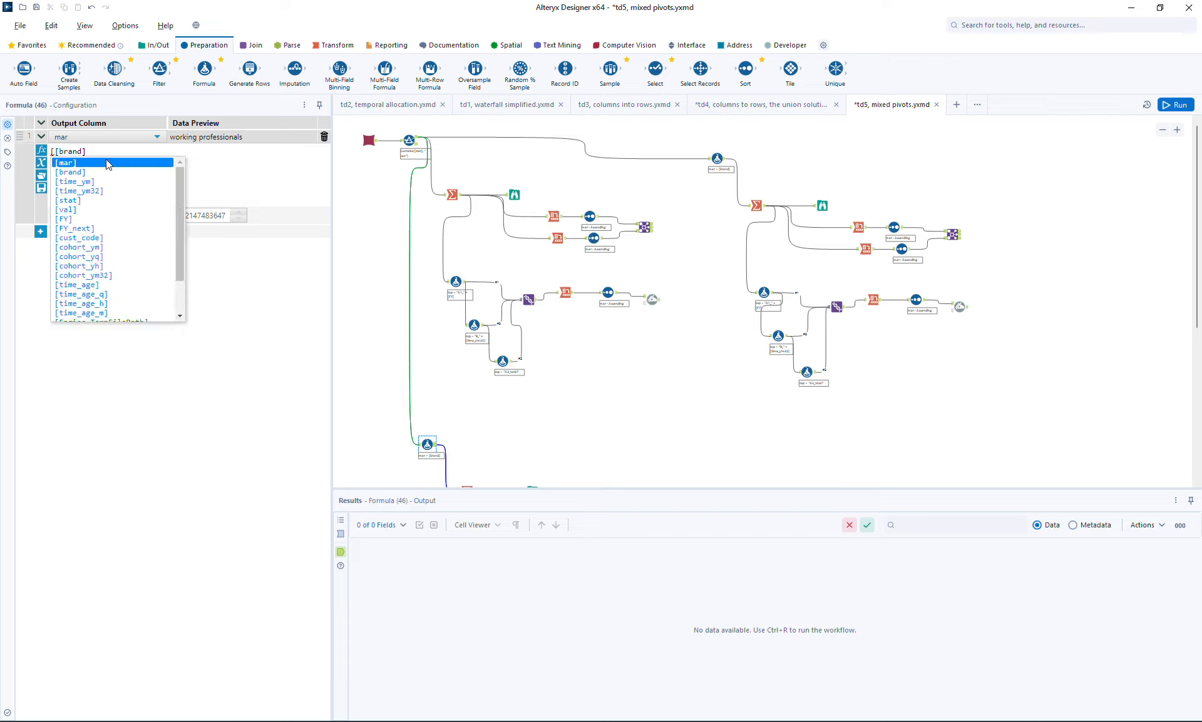
pyautogui.write('", ')
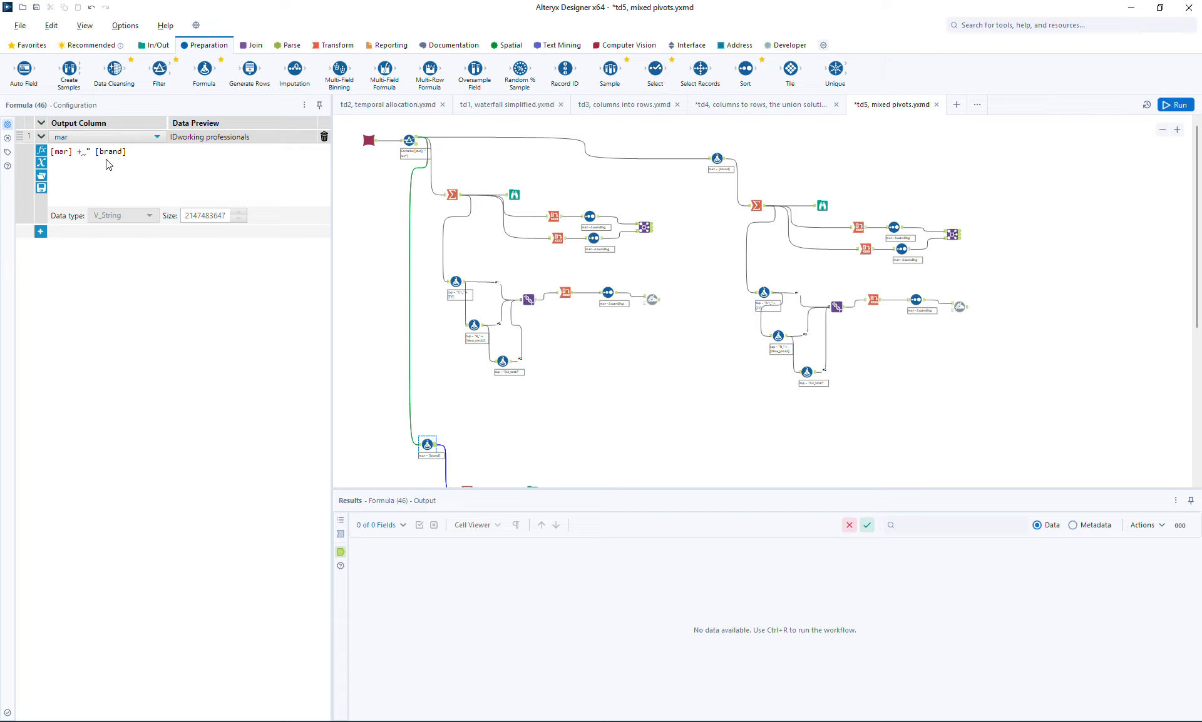
pyautogui.write('" +')
# - Run the workflow and compare the Dynamic Rename outputs of the combined market-brand, brand and market branches
pyautogui.click(1175, 105)
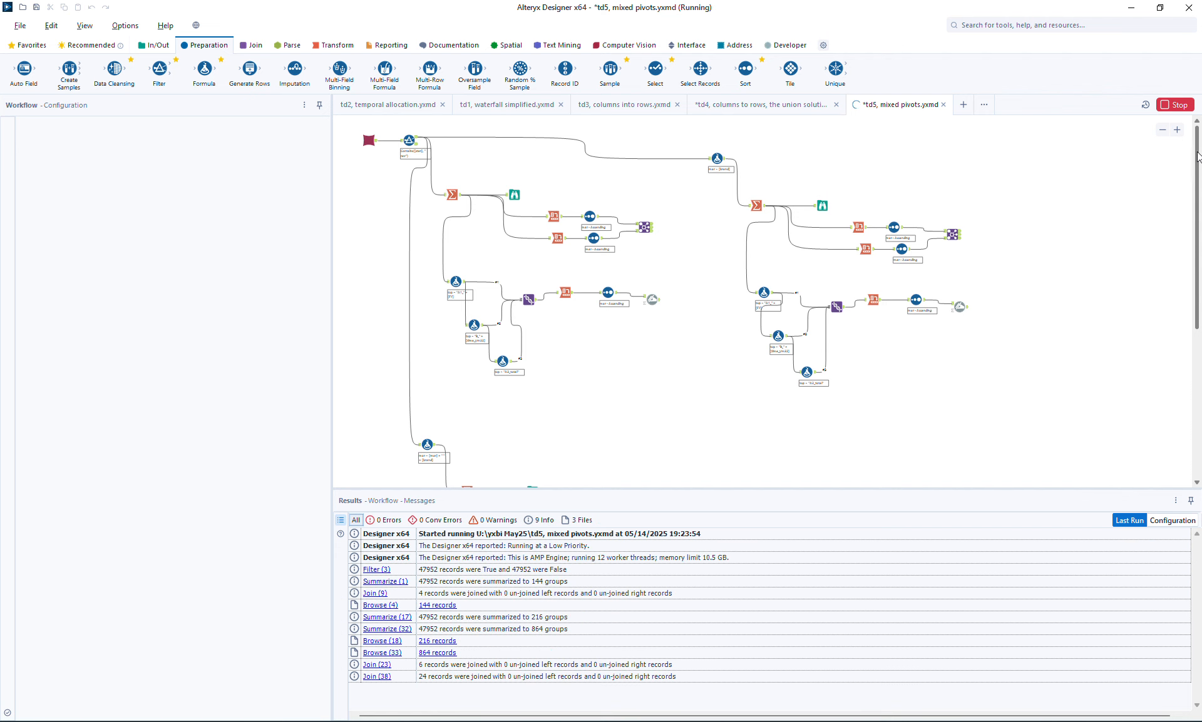
pyautogui.moveTo(1197, 155); pyautogui.dragTo(1201, 309)
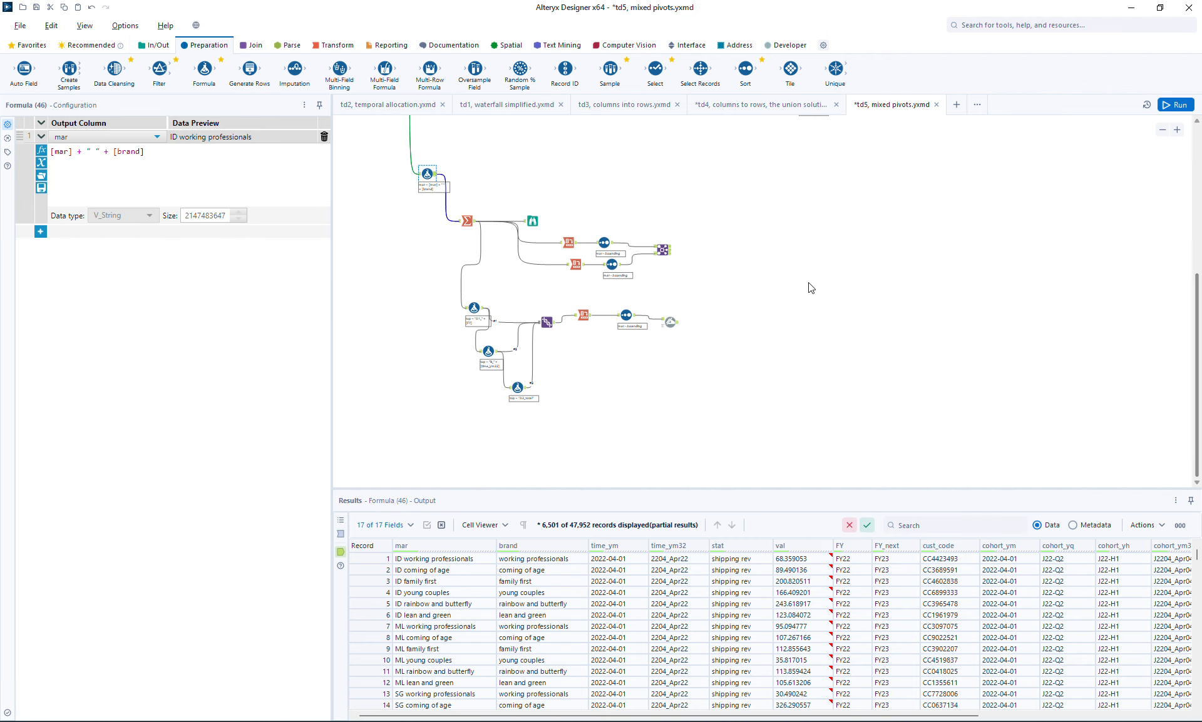
pyautogui.click(675, 326)
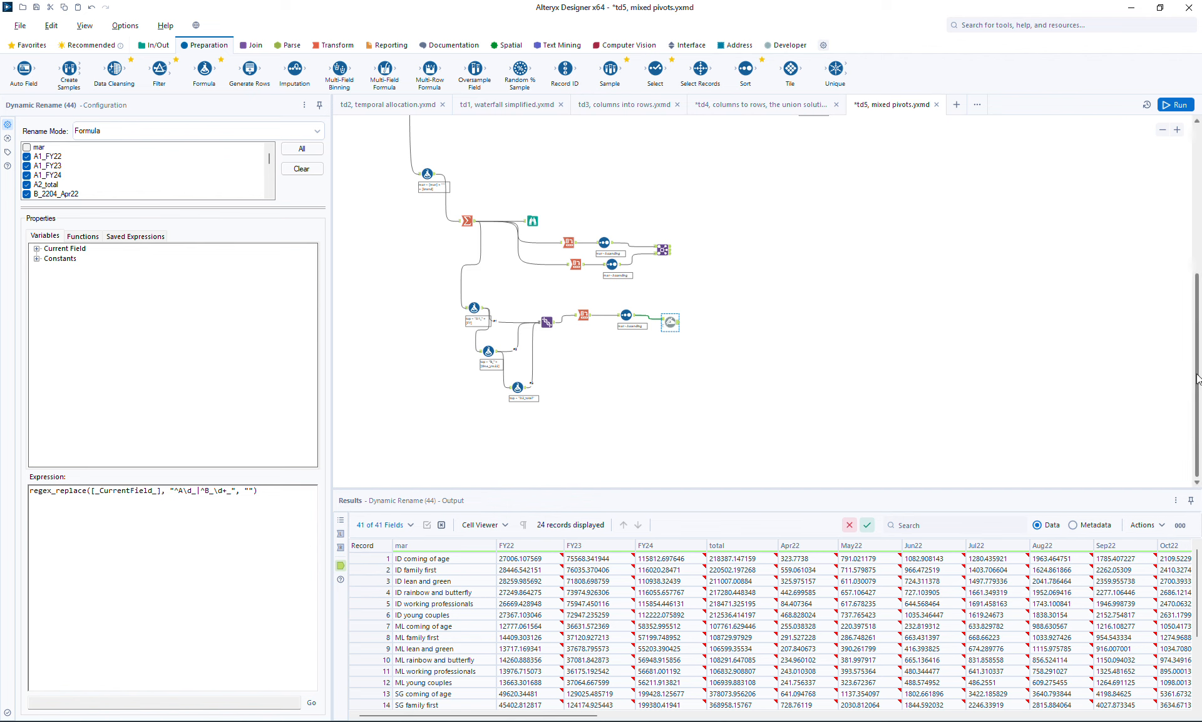
pyautogui.scroll(3, 1197, 379)
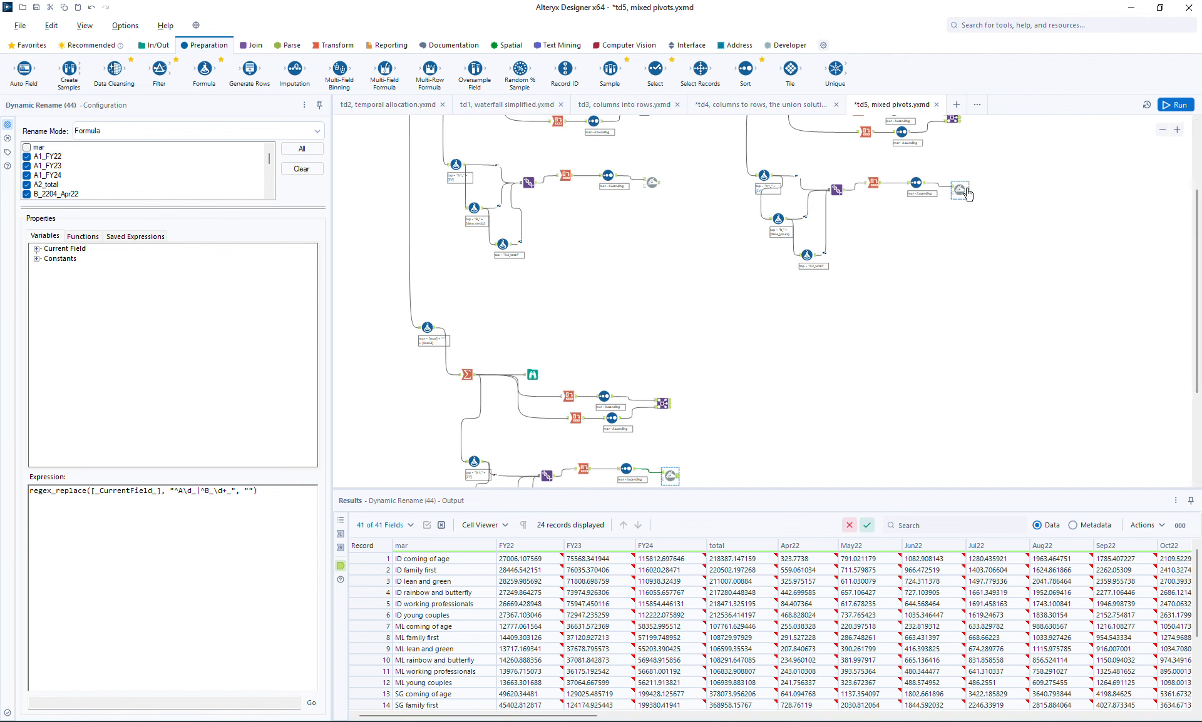
pyautogui.click(966, 190)
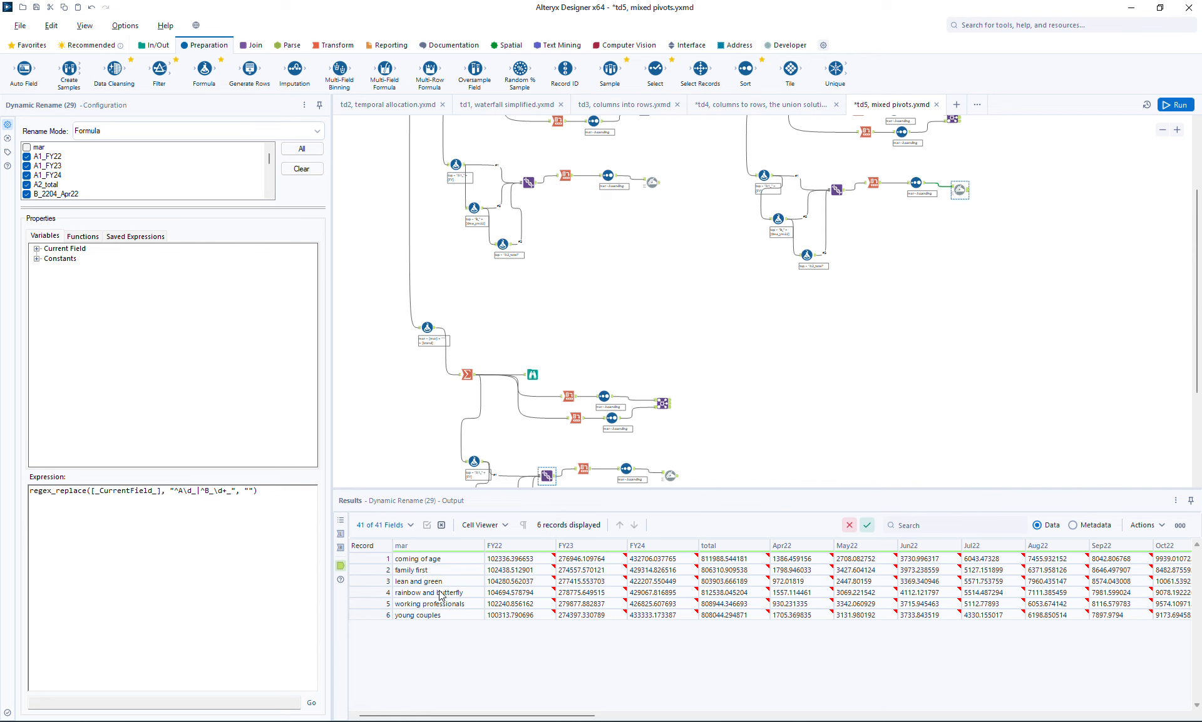
pyautogui.click(658, 185)
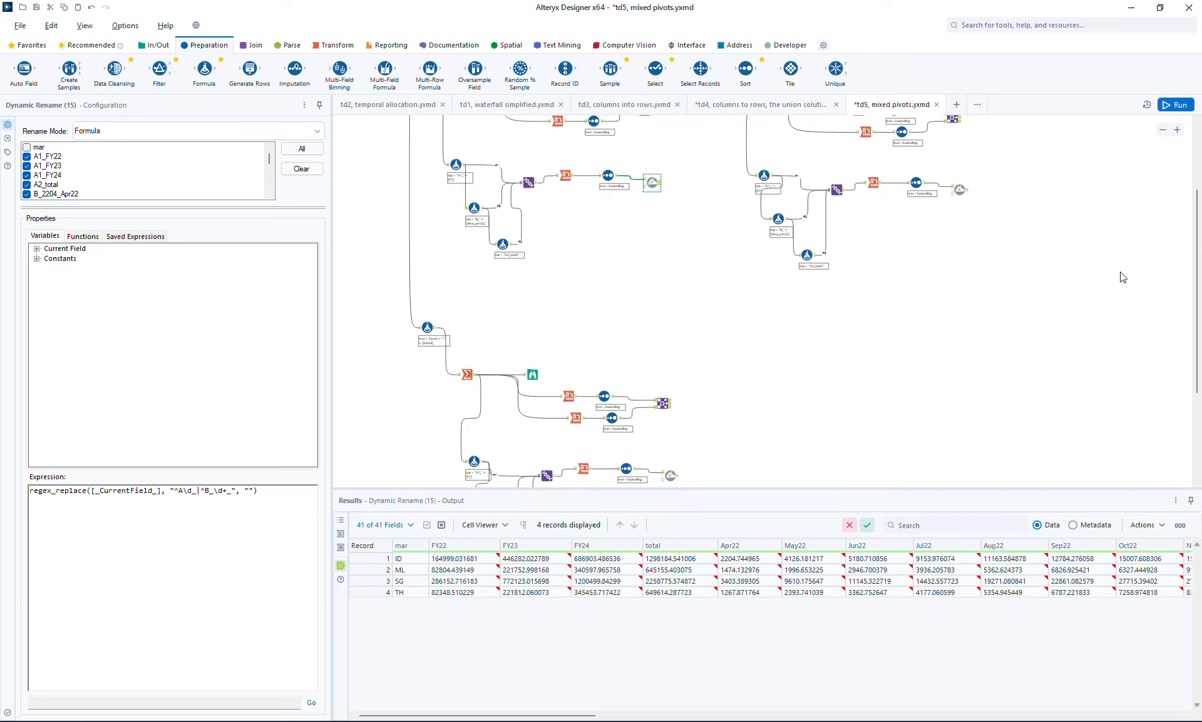
# - Save the mixed pivots workflow and bring its branches into overview on the canvas
pyautogui.hotkey('ctrl', 's')
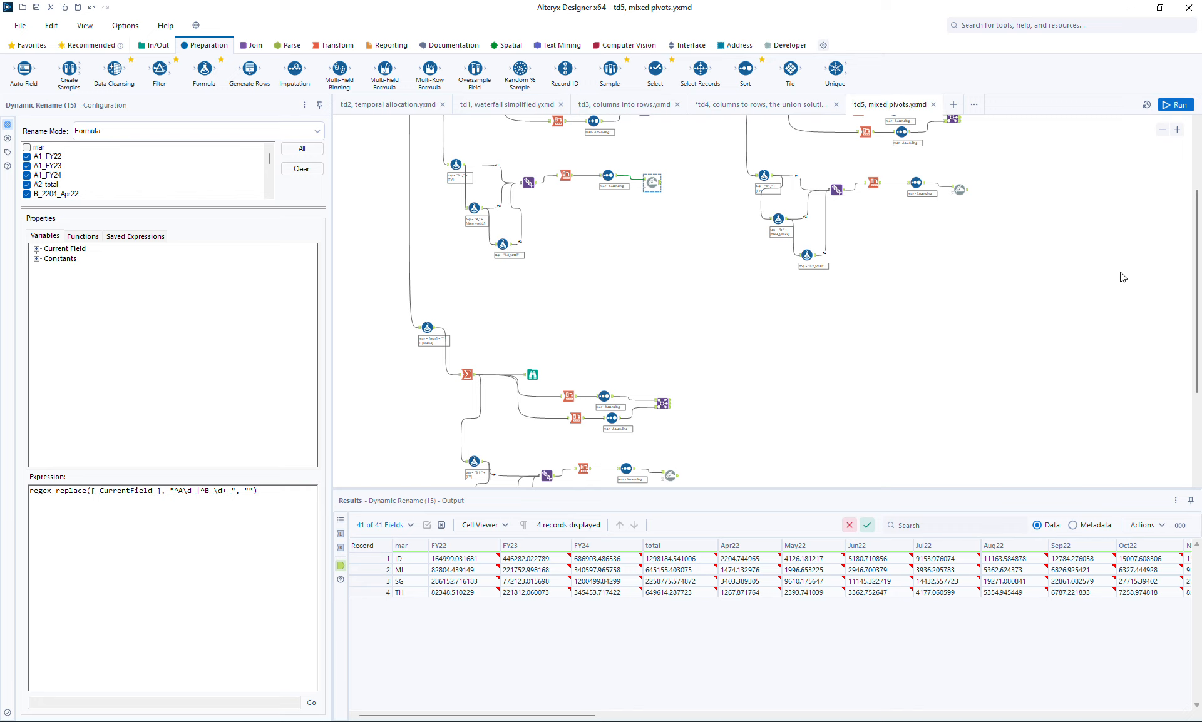
pyautogui.click(1163, 129)
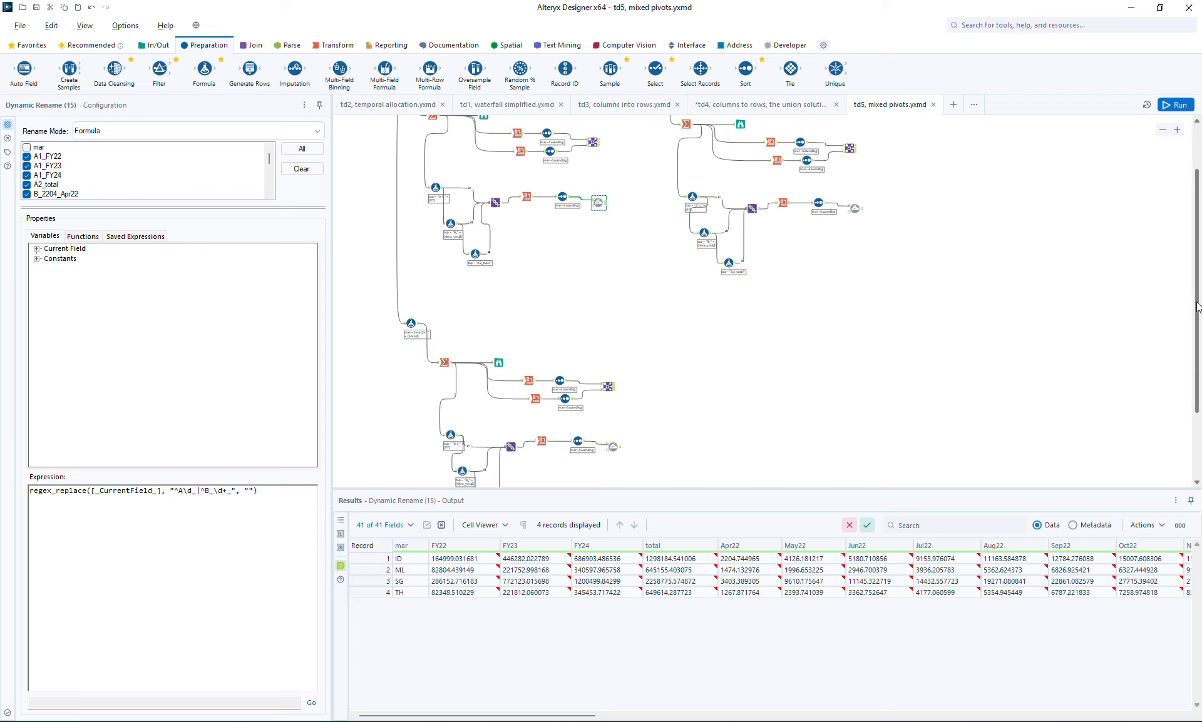
pyautogui.scroll(2, 1136, 223)
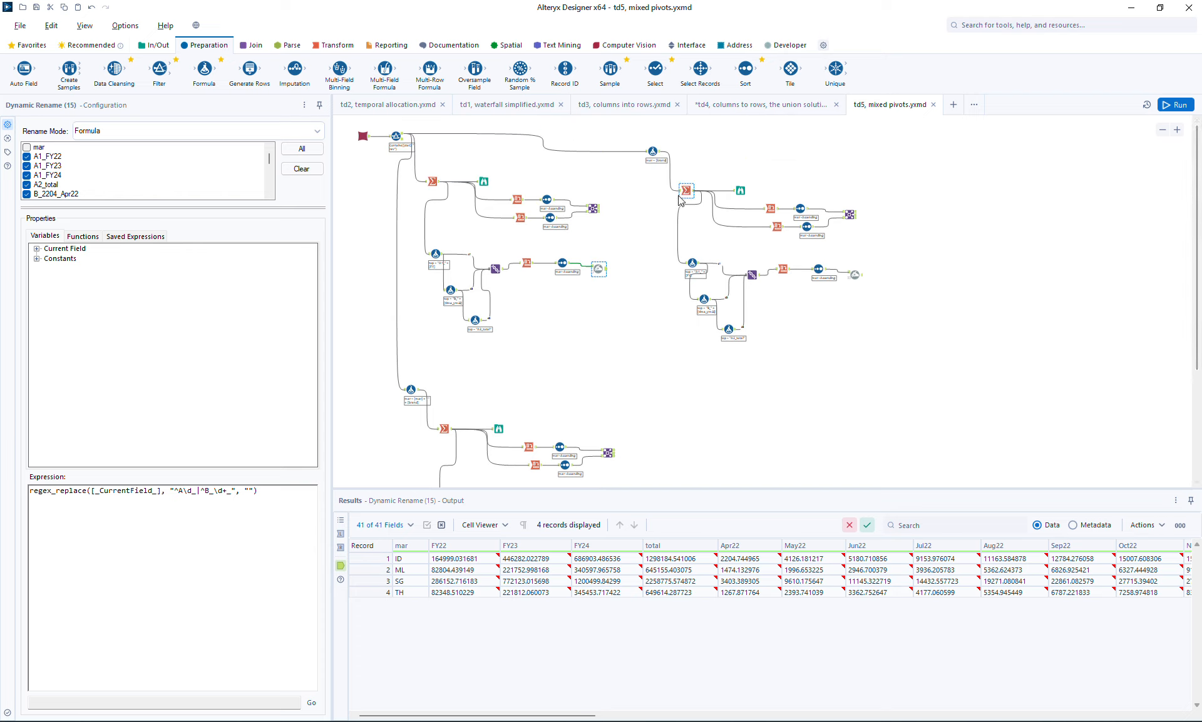